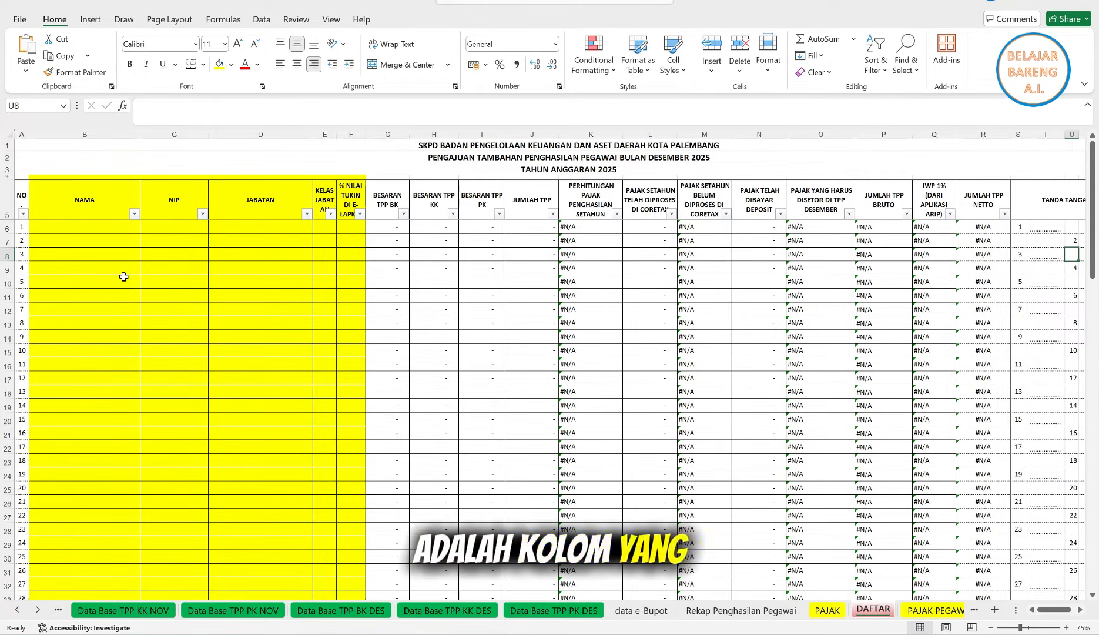
Step: Review the DAFTAR sheet's yellow input columns B to F and its calculated columns from BESARAN TPP BK to JUMLAH TPP NETTO
left_click_drag(83, 126, 197, 130)
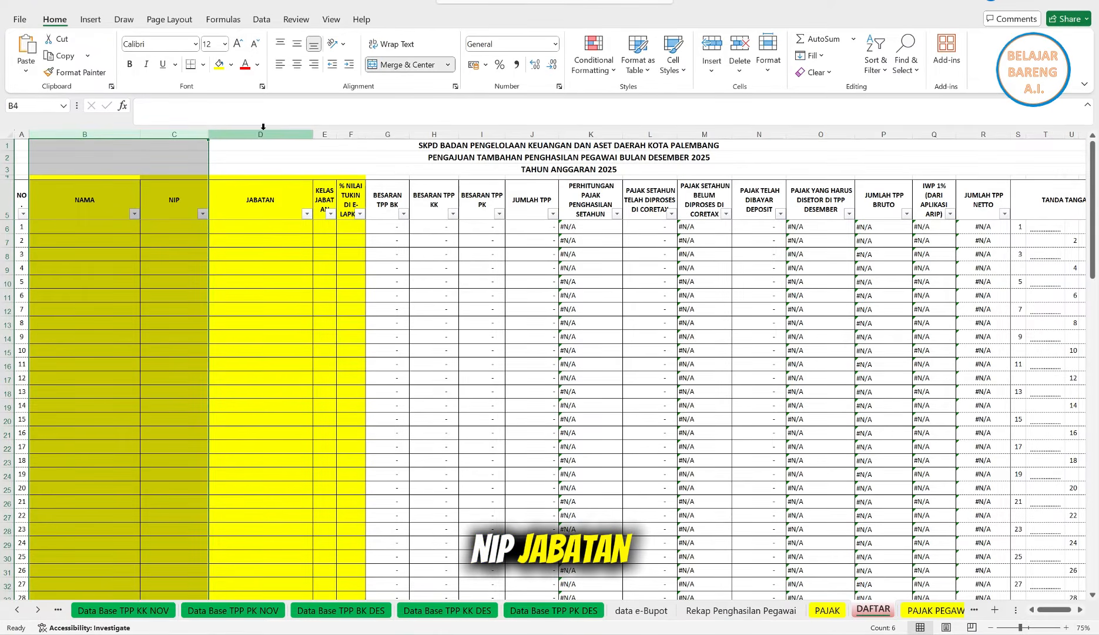
left_click(258, 130)
left_click(327, 131)
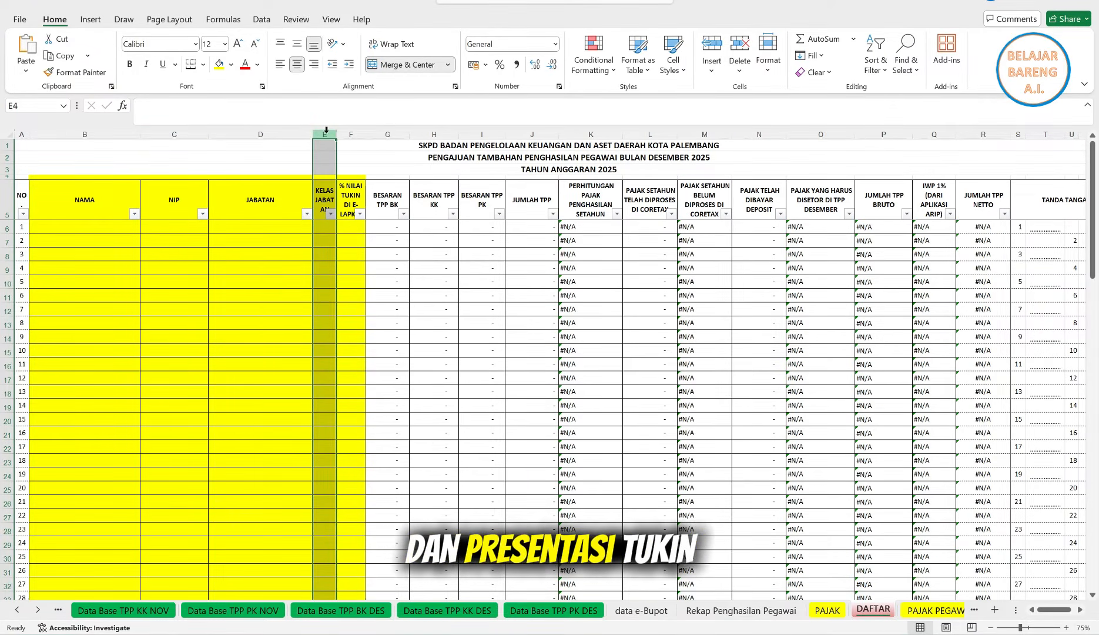
left_click(358, 131)
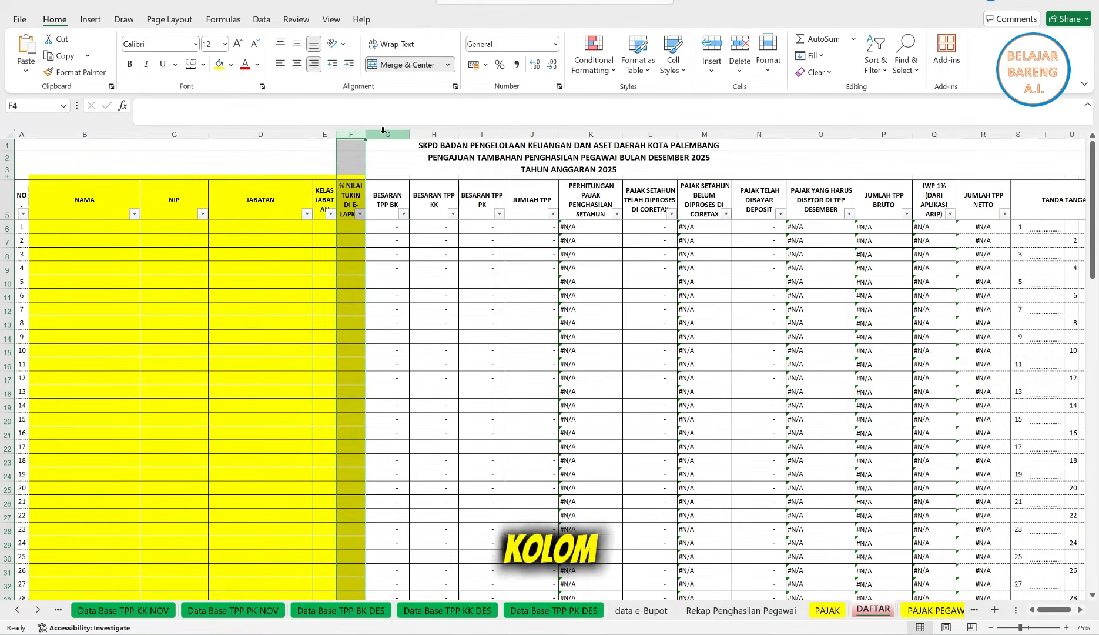
left_click(380, 132)
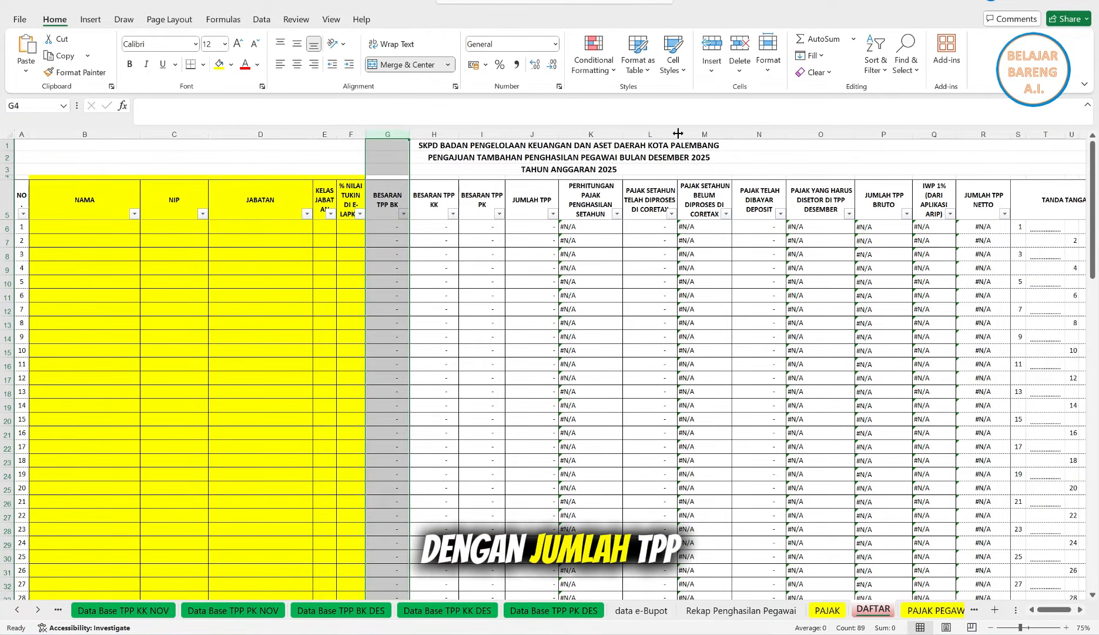
left_click_drag(992, 131, 376, 134)
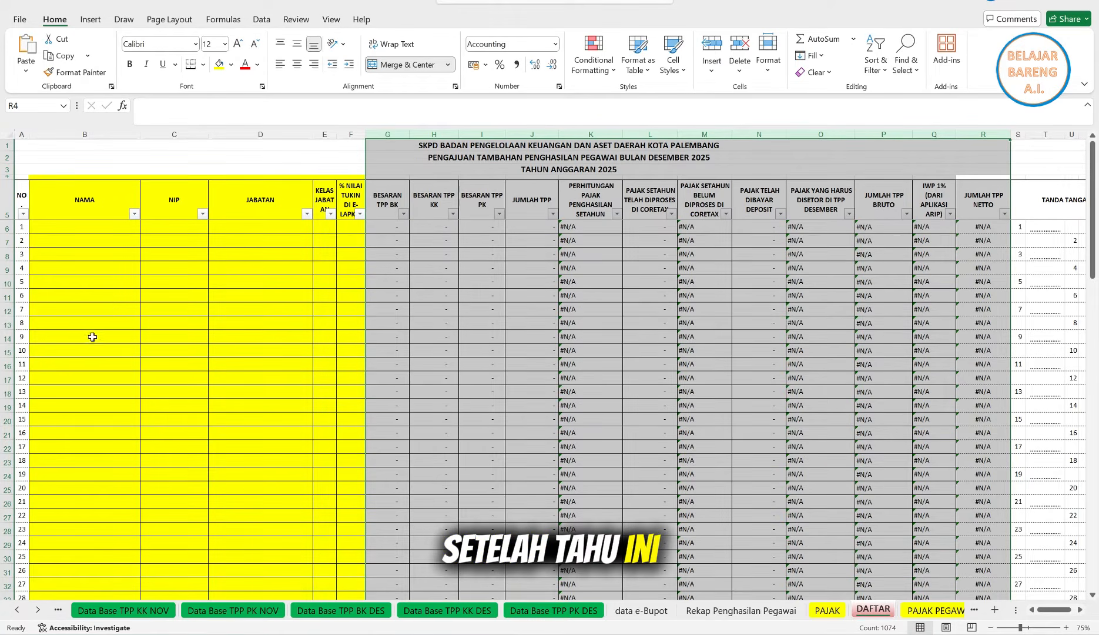
Step: Look at the TEMPLATE GAJI DESEMBER sheet and the IWP APLIKASI ARIP sheet at the start of the workbook
left_click(17, 612)
left_click(17, 611)
left_click(16, 615)
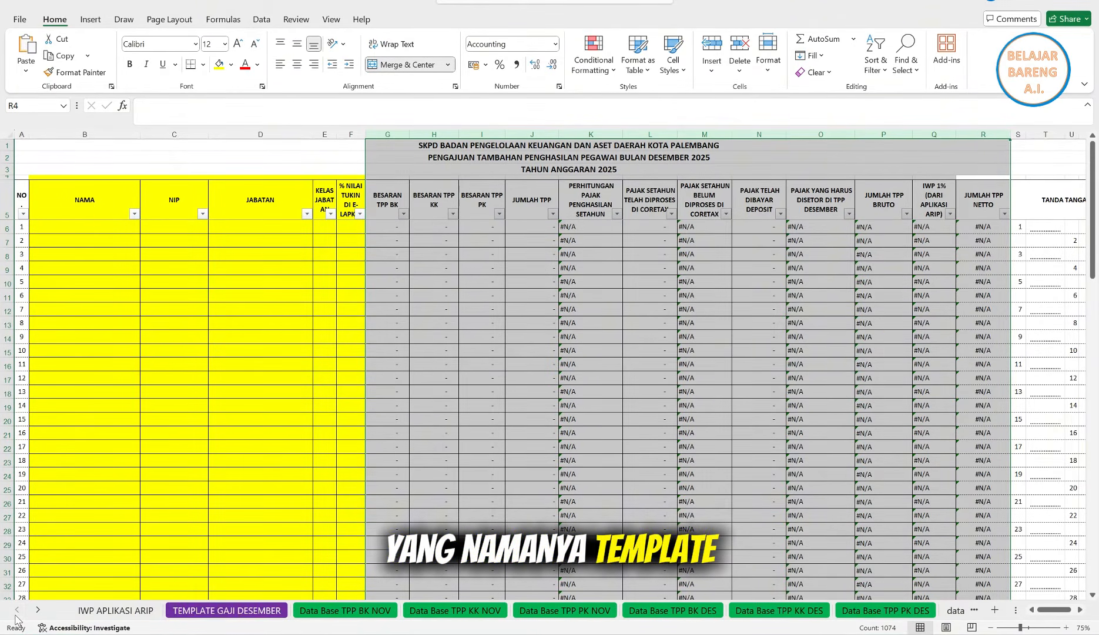
left_click(176, 611)
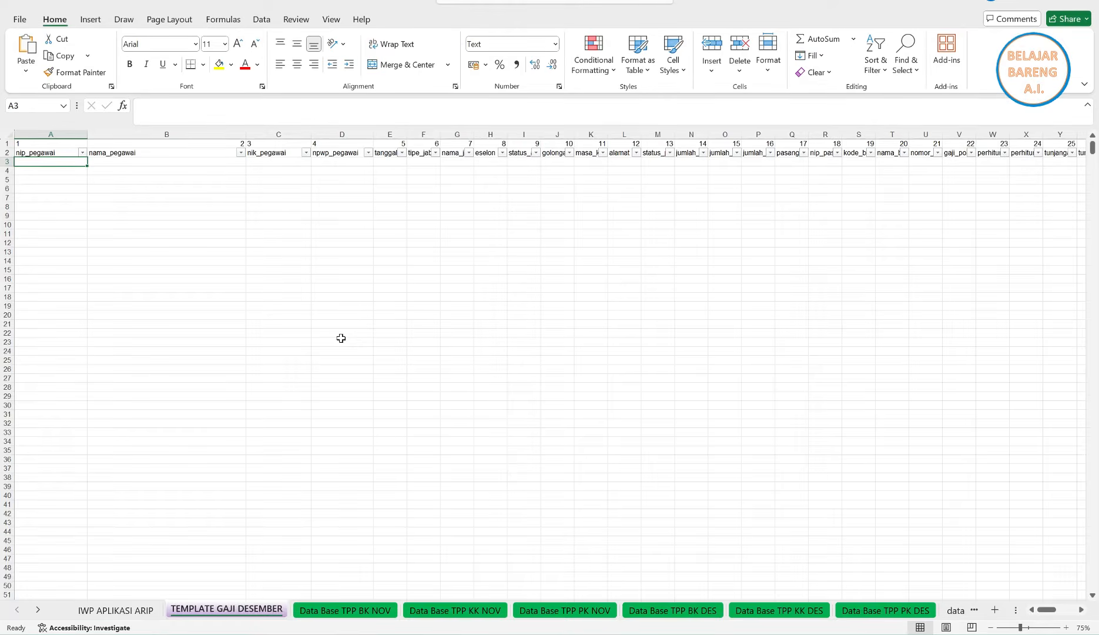
left_click(112, 611)
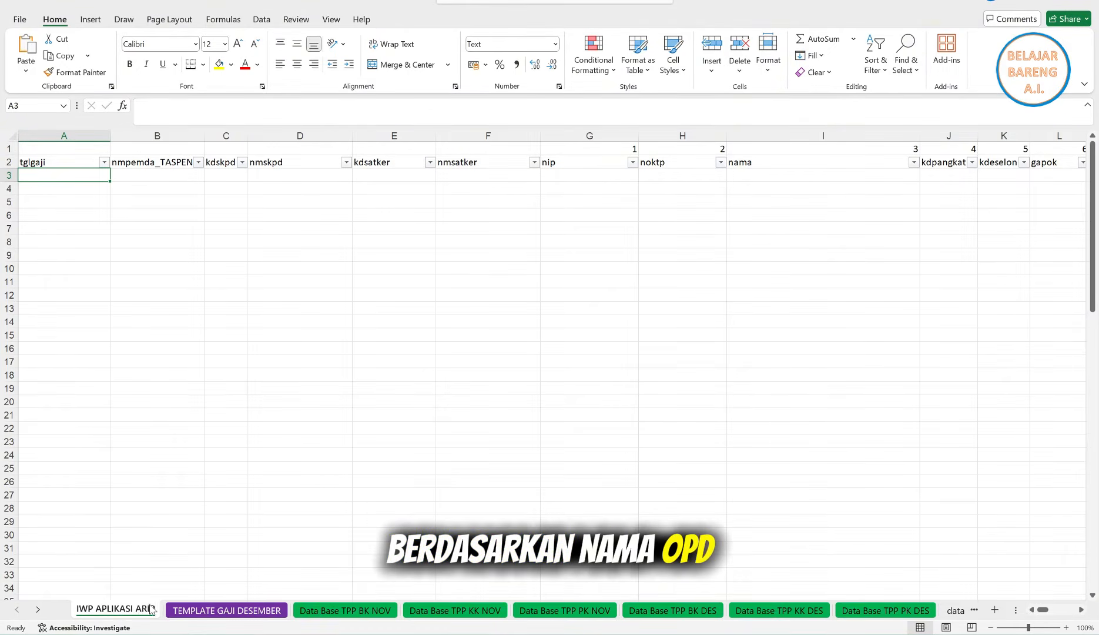
Step: Examine the Data Base TPP BK NOV sheet's linked employee columns B to E and its yellow NILAI TPP and NPK input columns
left_click(361, 611)
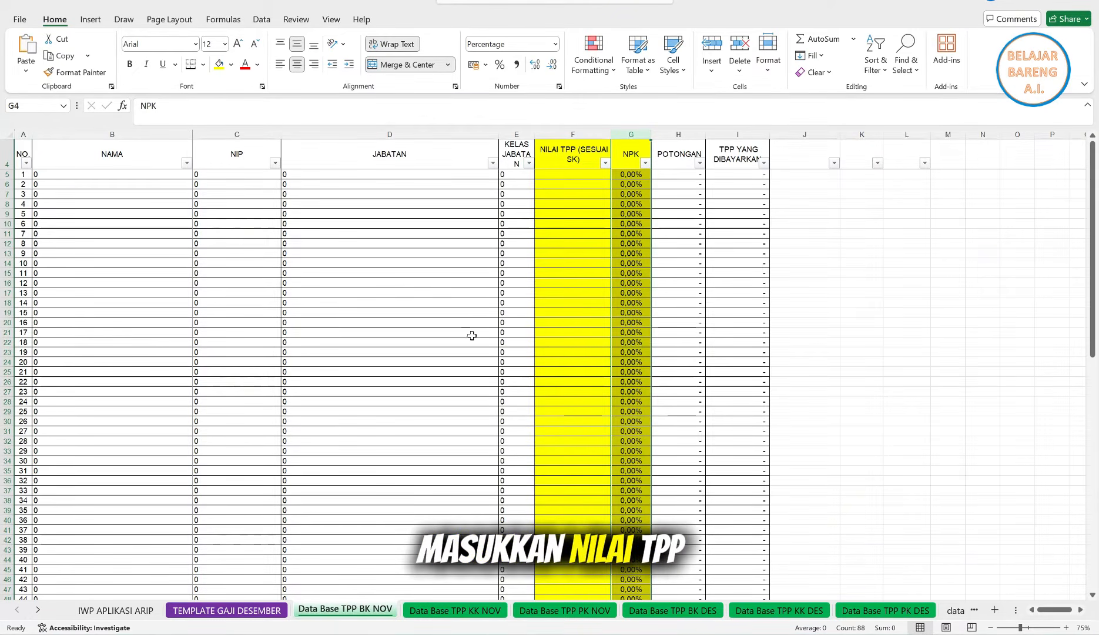
left_click(570, 174)
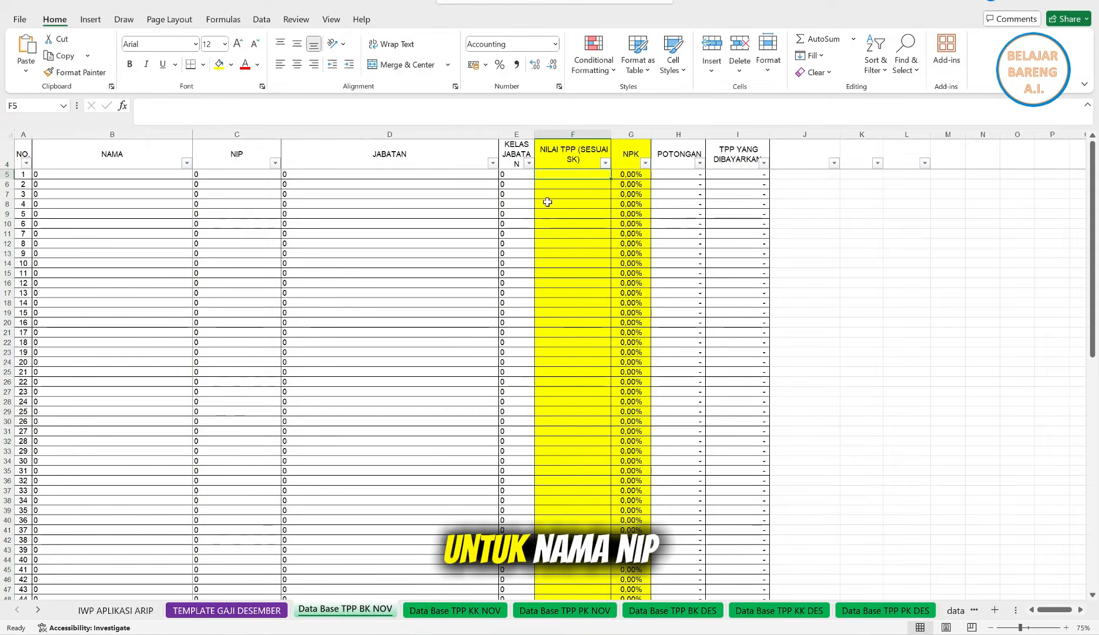
left_click_drag(104, 129, 523, 131)
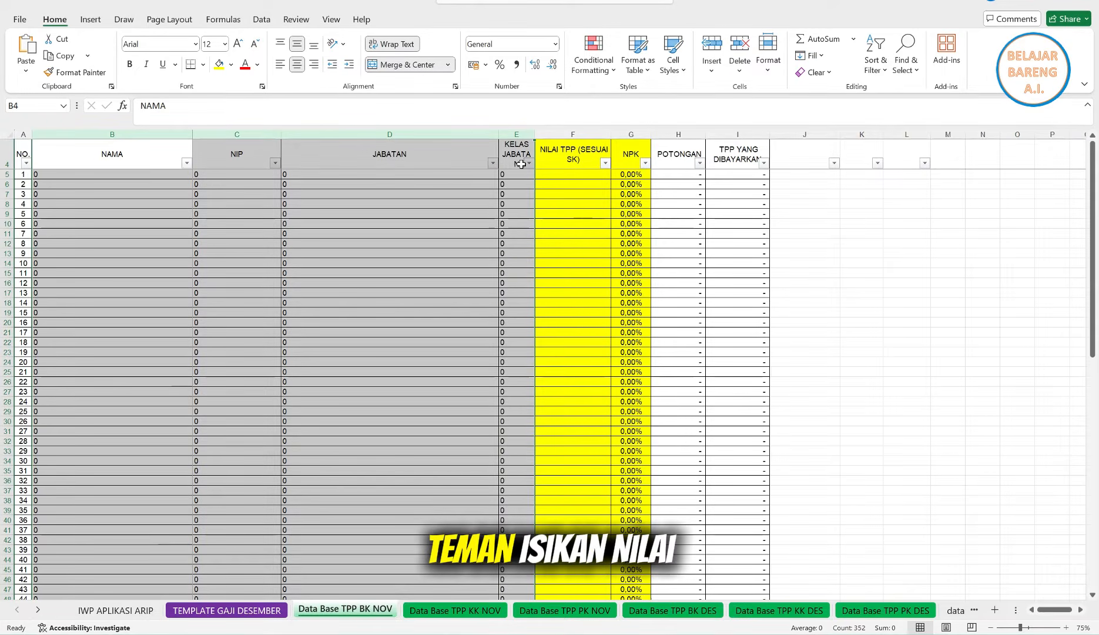
left_click(579, 134)
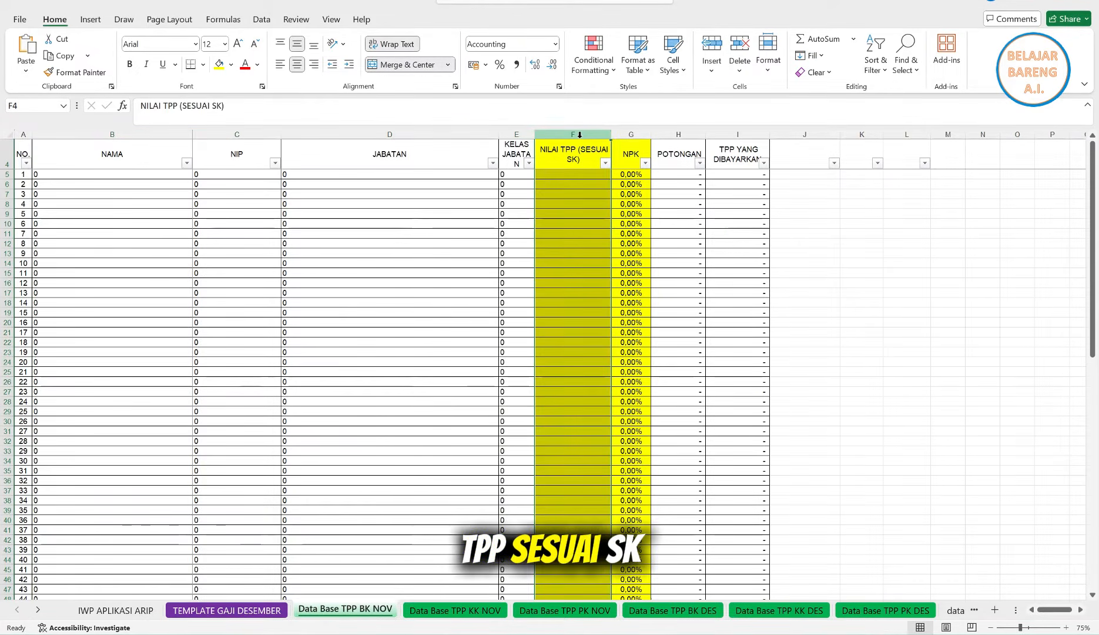
left_click(630, 134)
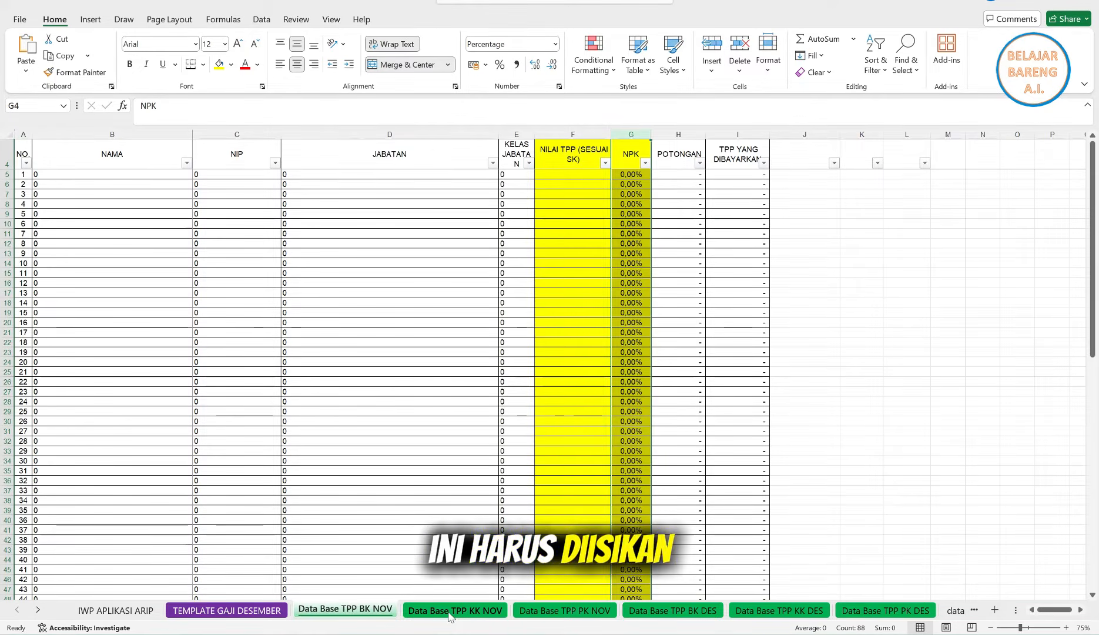
left_click(565, 136)
left_click_drag(564, 138, 636, 130)
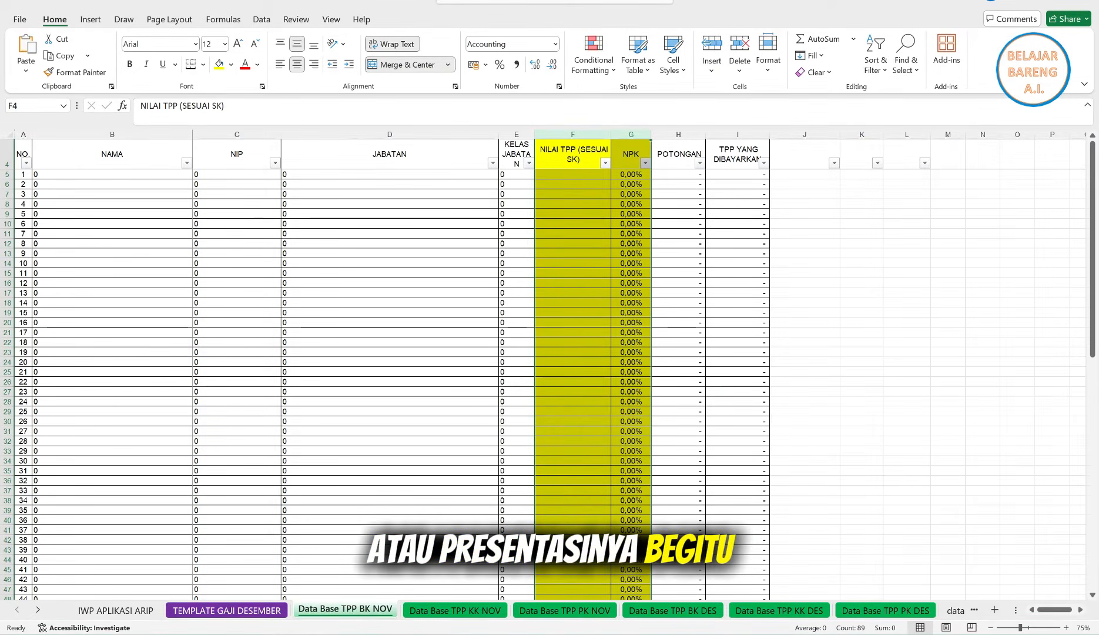
Step: Check the NILAI TPP, KELAS JABATAN and NPK columns on Data Base TPP KK NOV and view the Data Base TPP PK NOV sheet
left_click(461, 615)
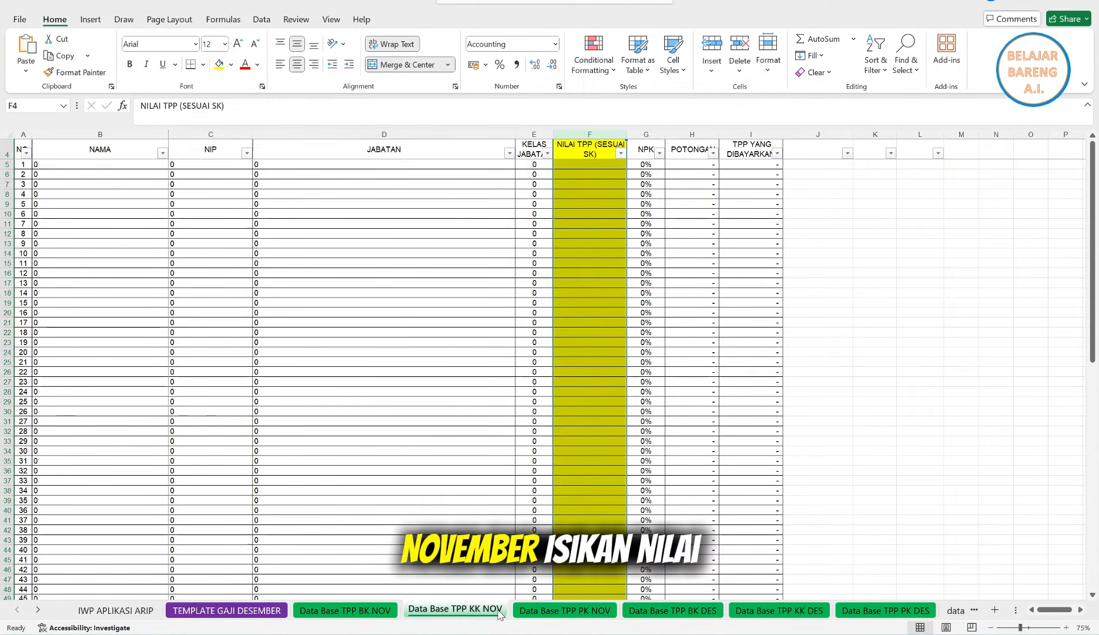
left_click(595, 263)
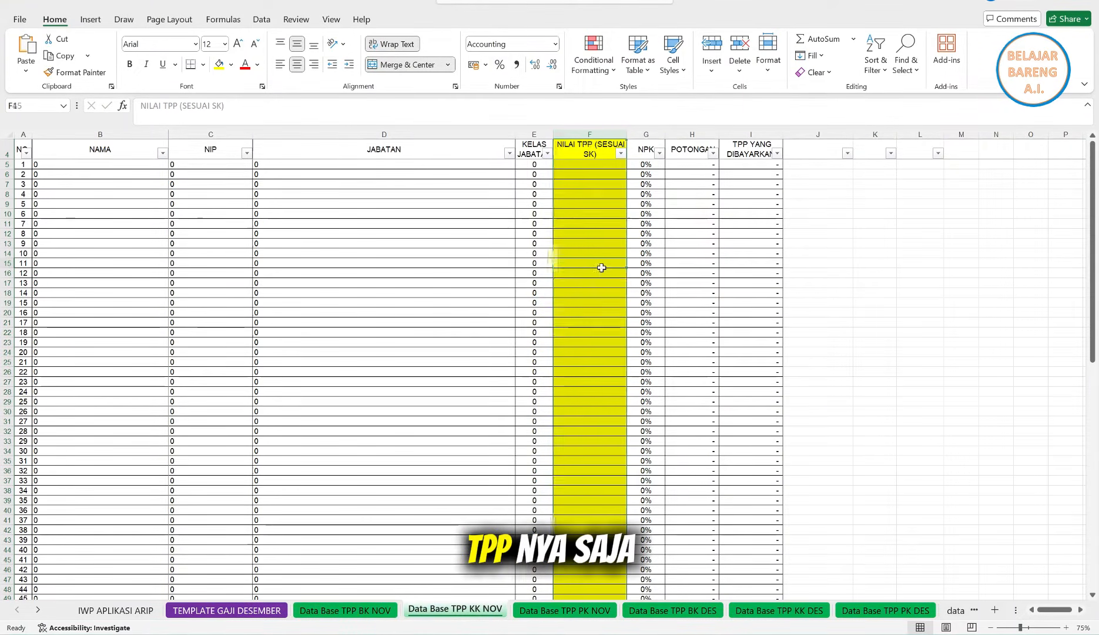
left_click(596, 128)
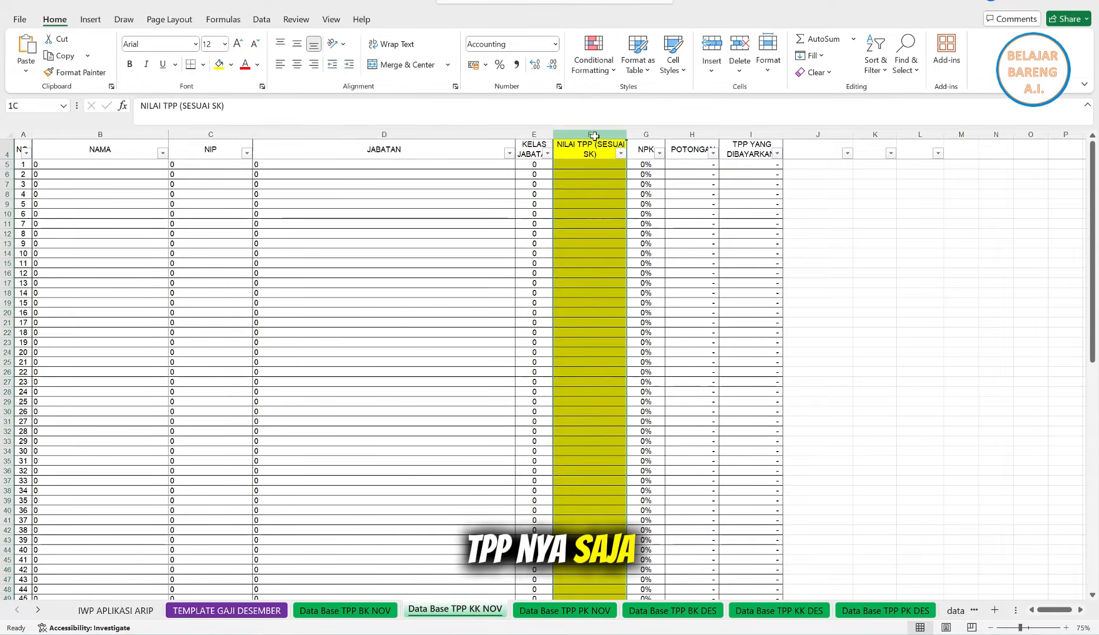
left_click(534, 128)
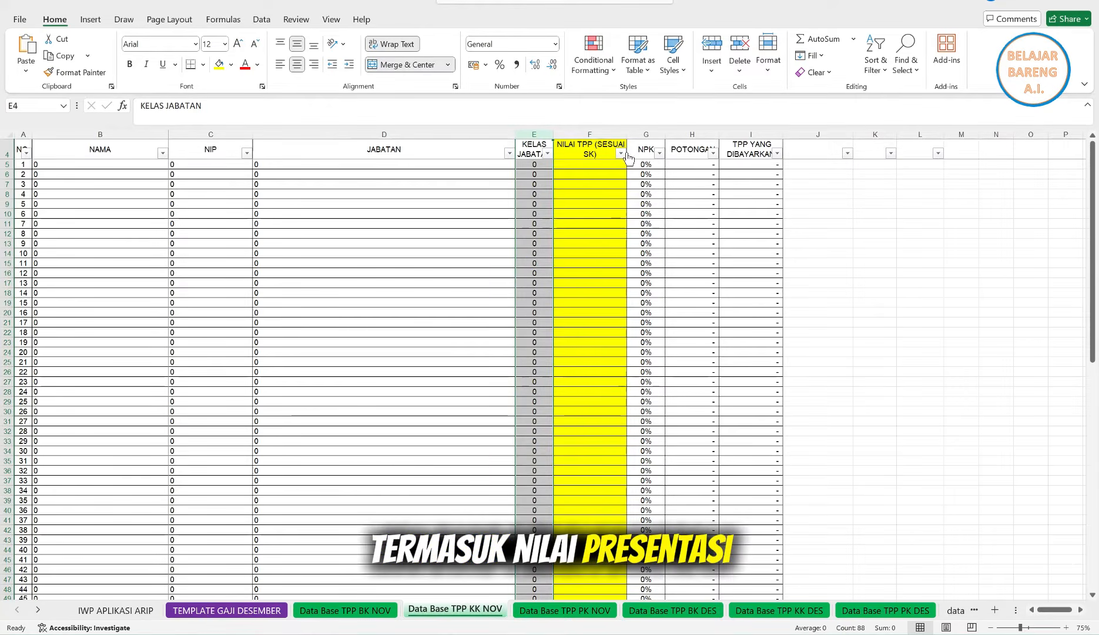
left_click(646, 164)
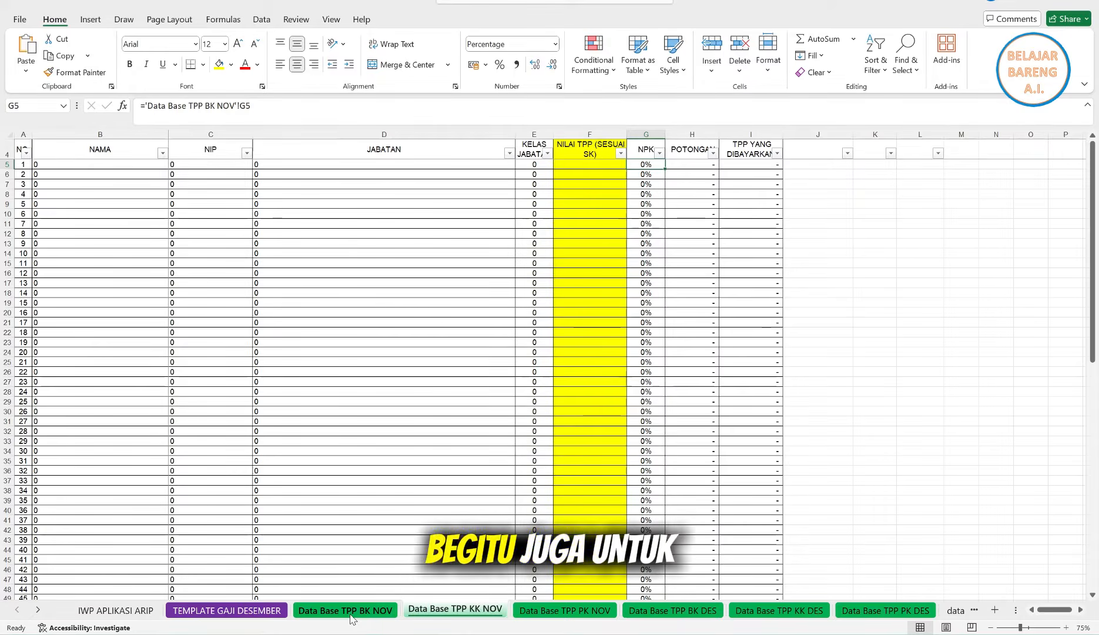
left_click(584, 612)
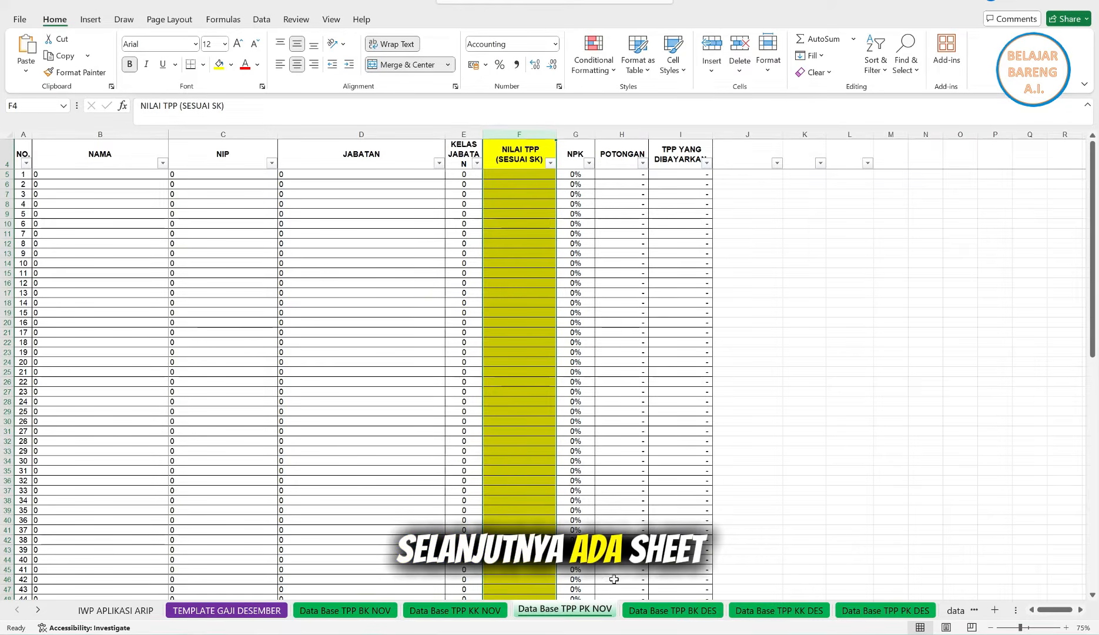
Step: Check the yellow NILAI TPP input column on the Data Base TPP BK DES and Data Base TPP KK DES sheets
left_click(675, 614)
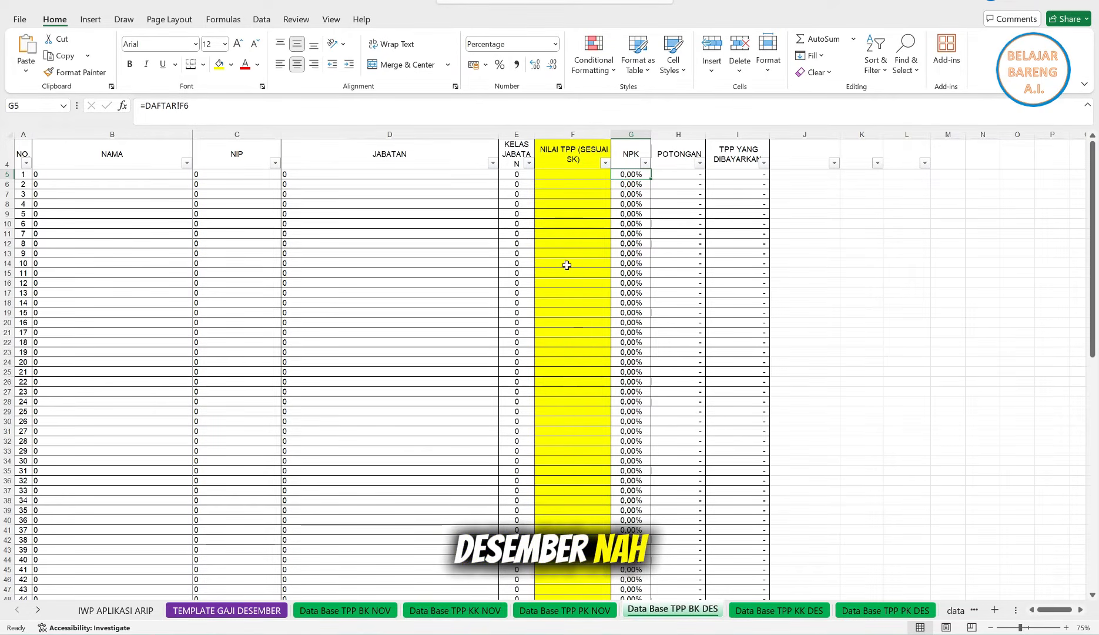
left_click(566, 180)
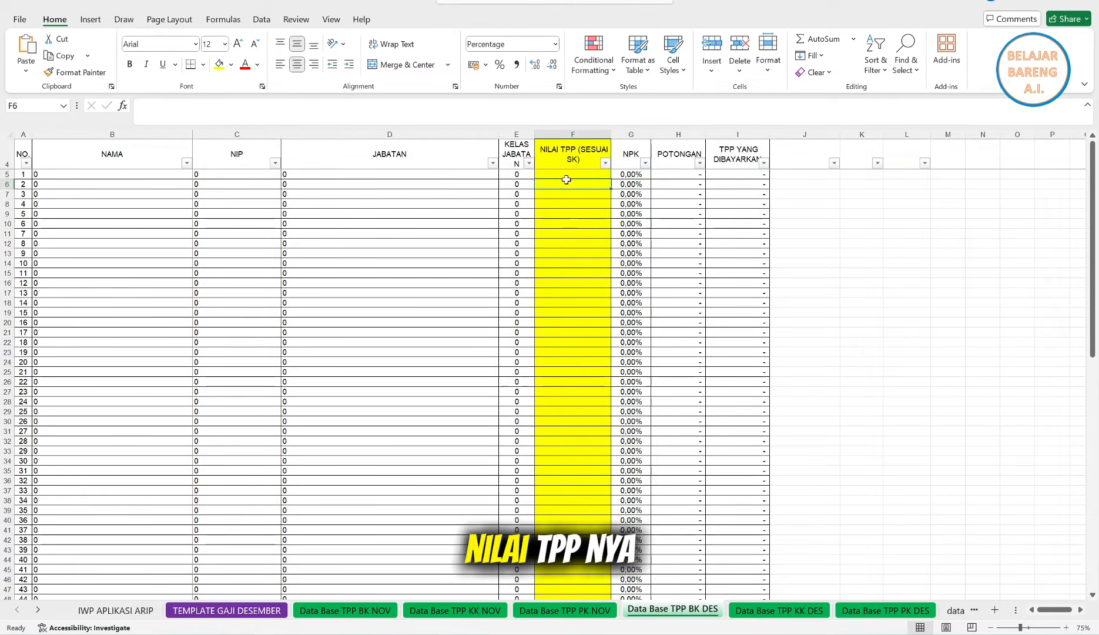
left_click(563, 129)
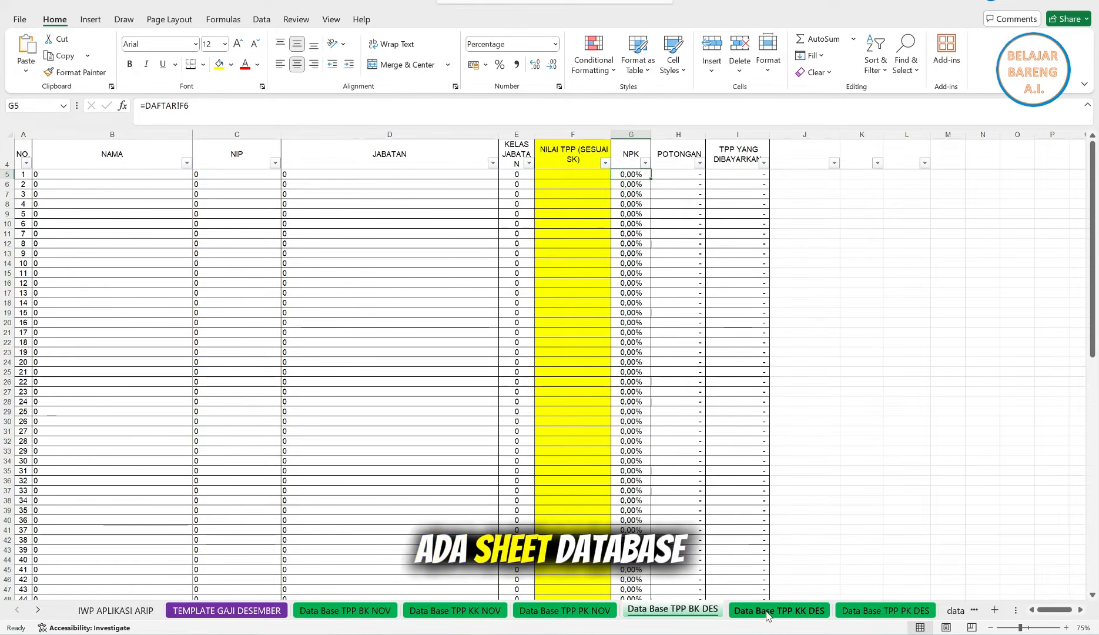
left_click(805, 613)
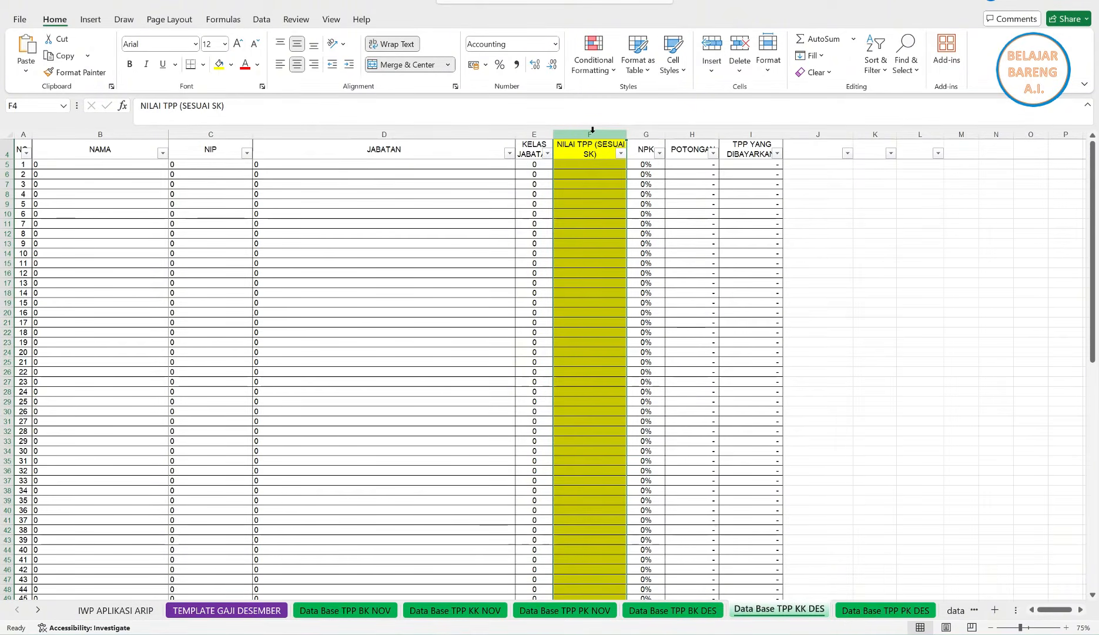
Step: Inspect the NILAI TPP column and the first employee row's cells on the Data Base TPP PK DES sheet
left_click(892, 612)
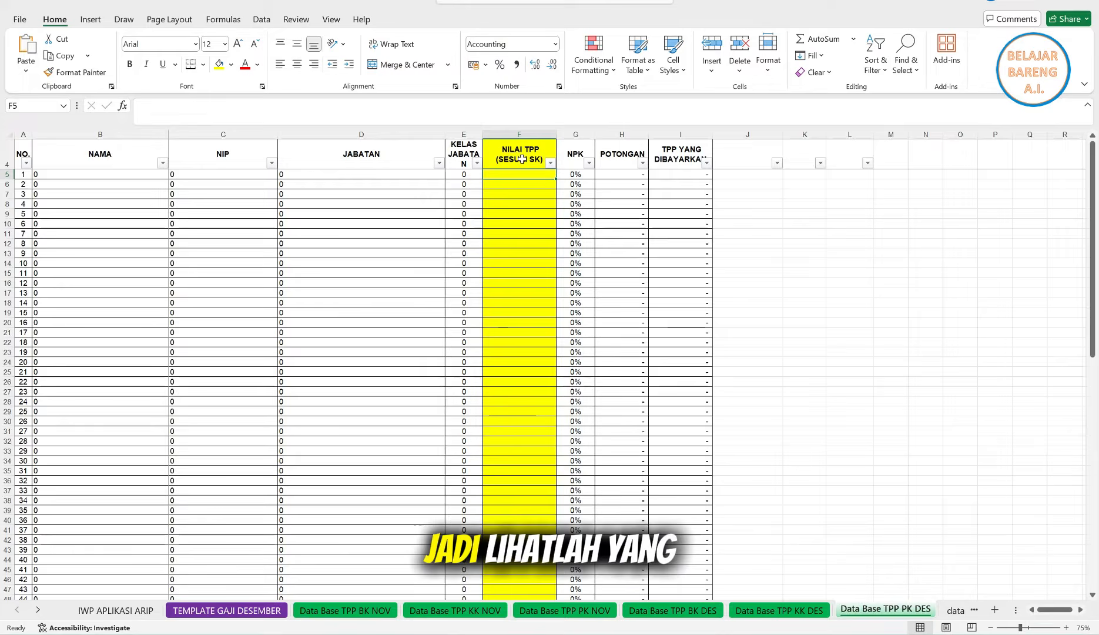
left_click(518, 134)
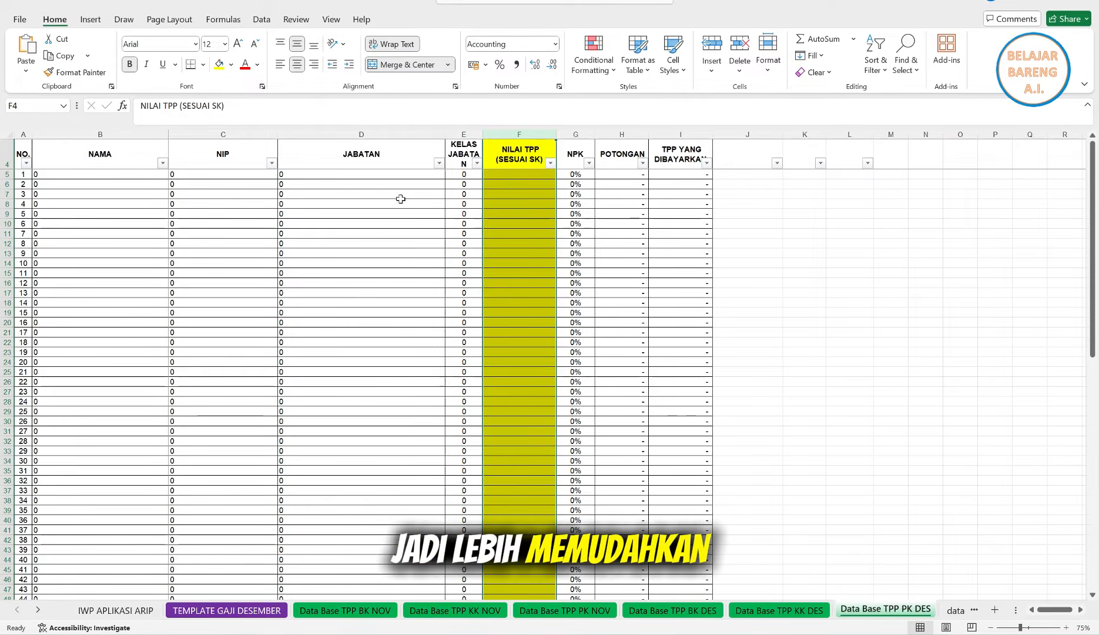
left_click(239, 175)
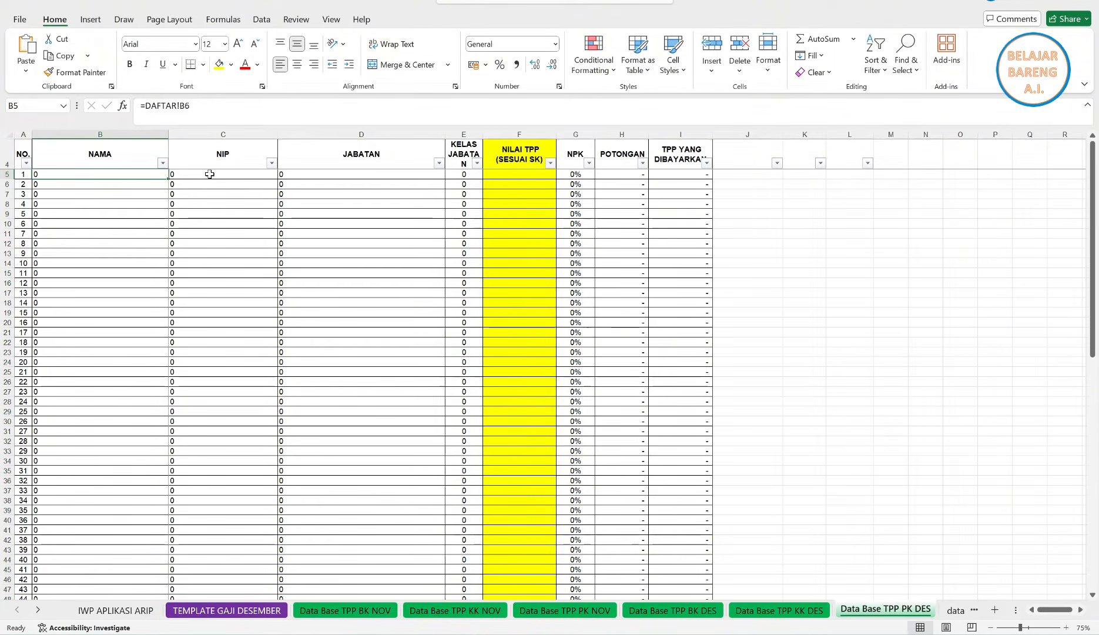
left_click(322, 174)
left_click(468, 174)
left_click(518, 175)
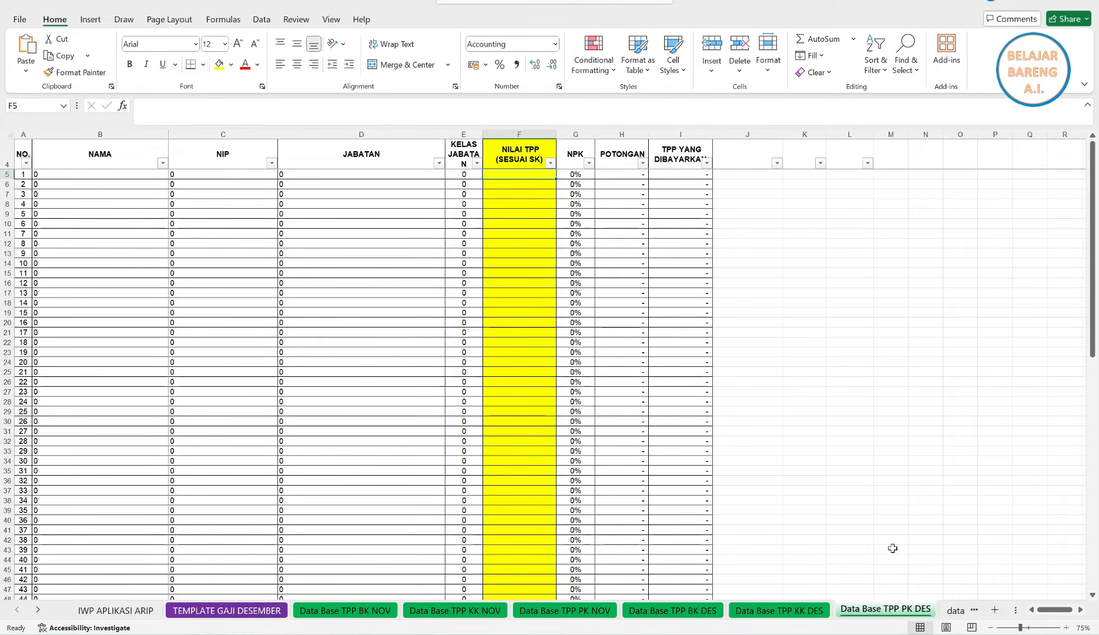
Step: Look over the data e-Bupot sheet and inspect the NIP, NAMA PEGAWAI, NIK and INPUT e-bupot columns on Rekap Penghasilan Pegawai
left_click(947, 614)
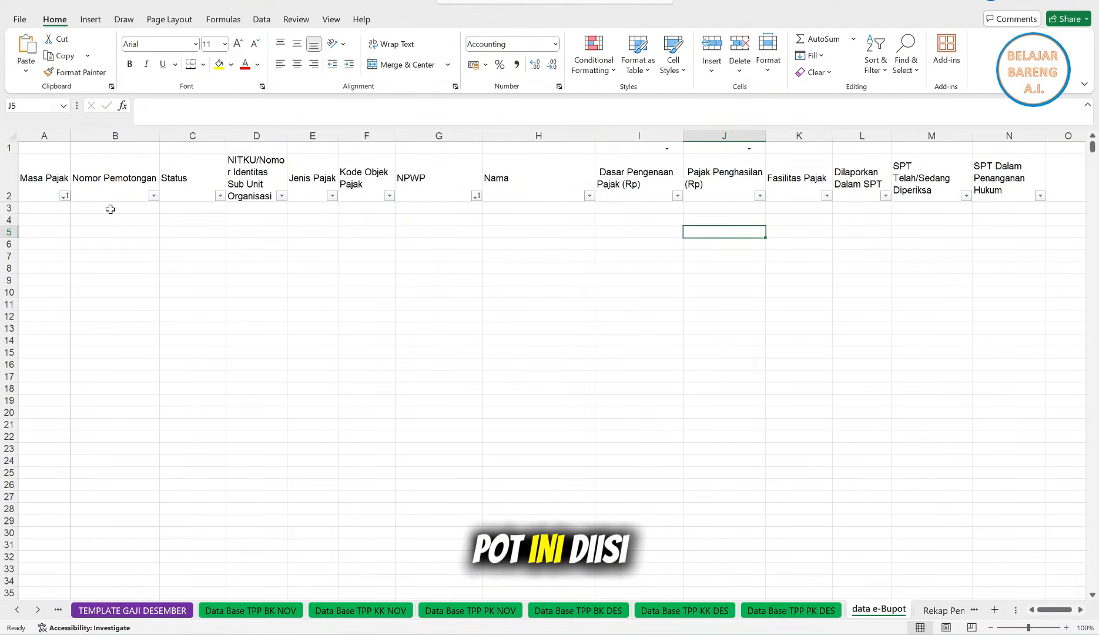
left_click(49, 209)
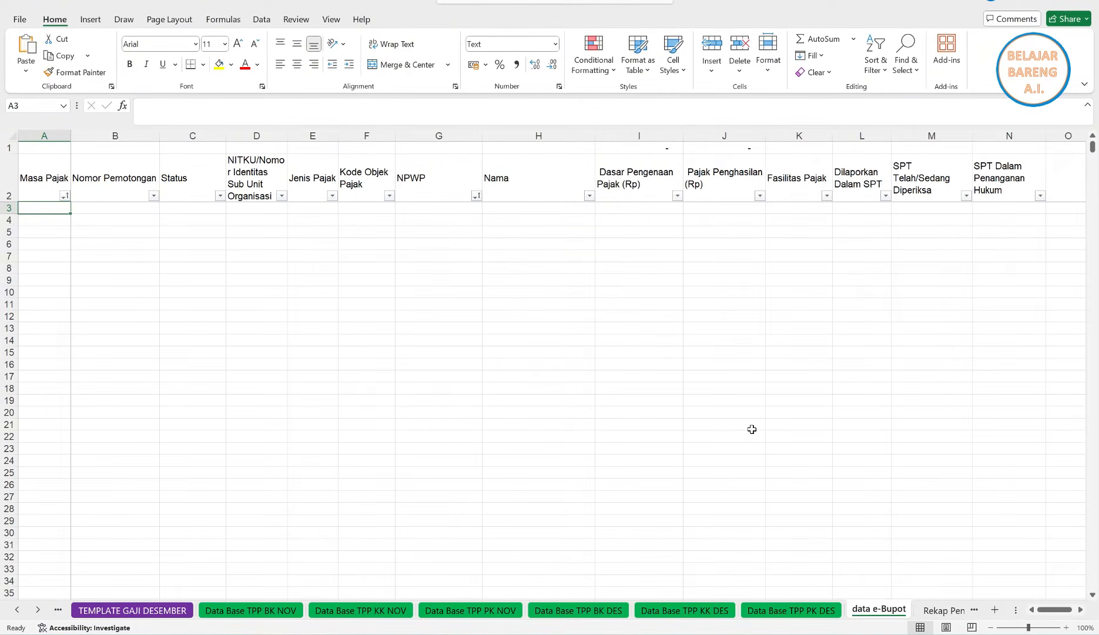
left_click(941, 612)
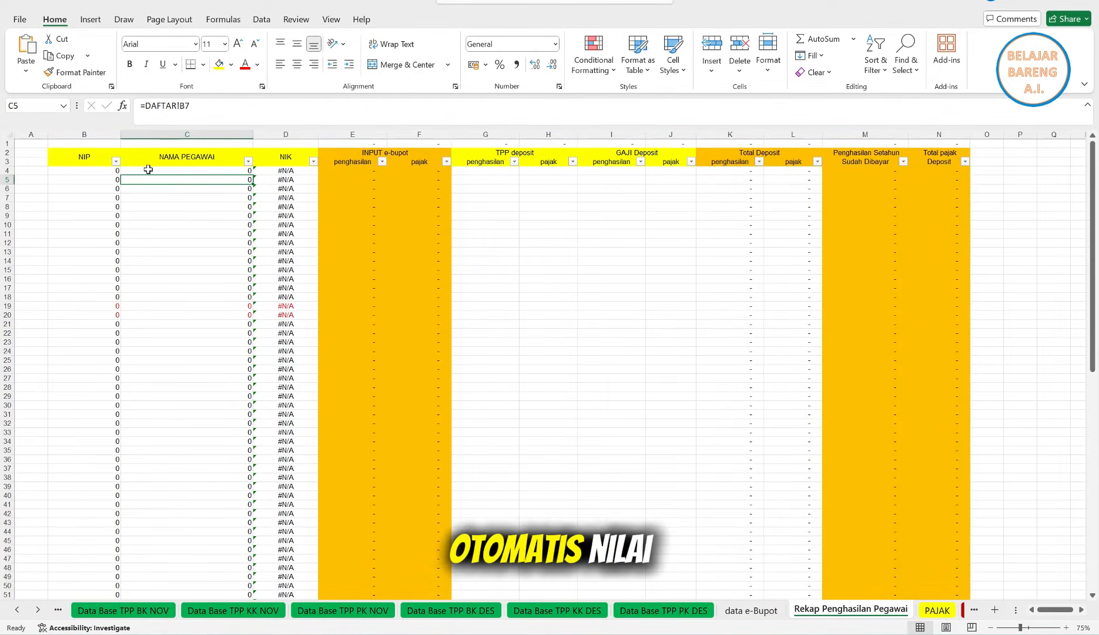
left_click(97, 169)
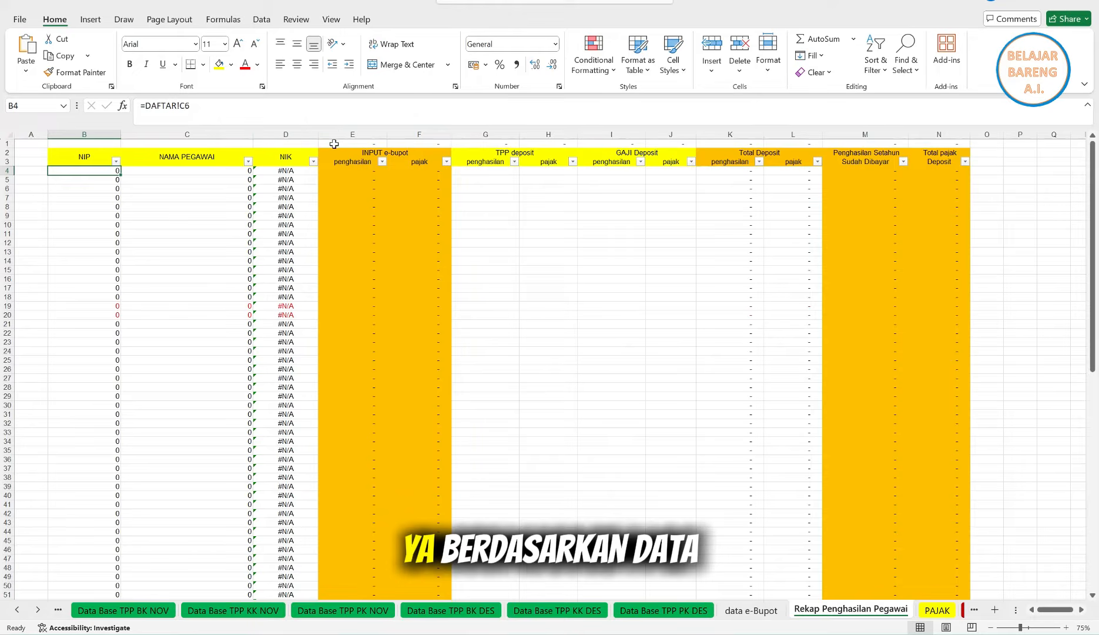
left_click(278, 179)
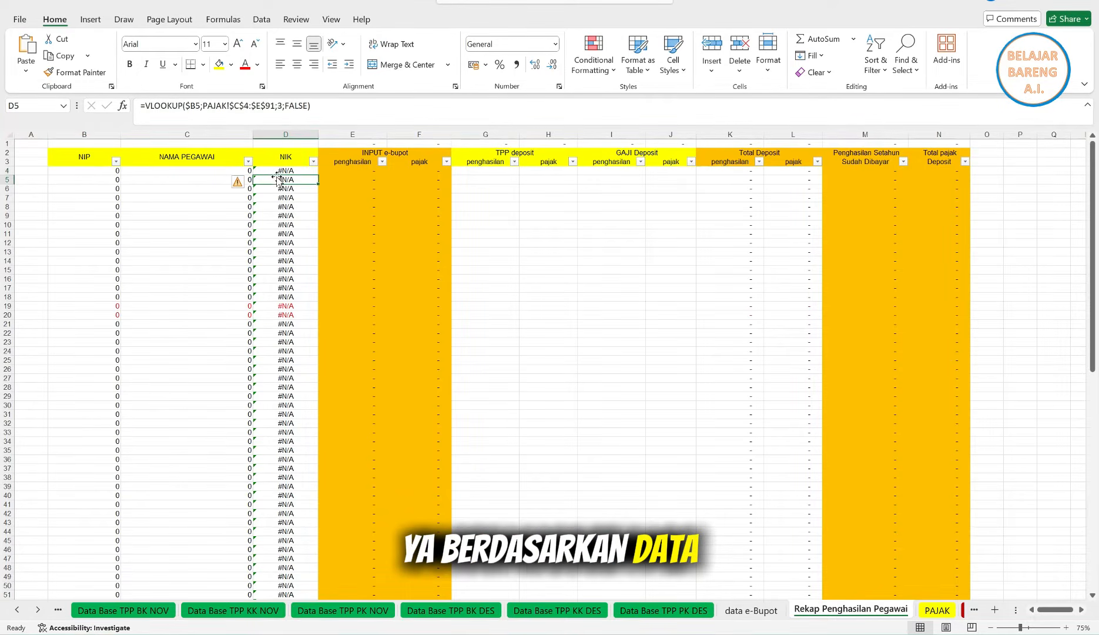
left_click(202, 172)
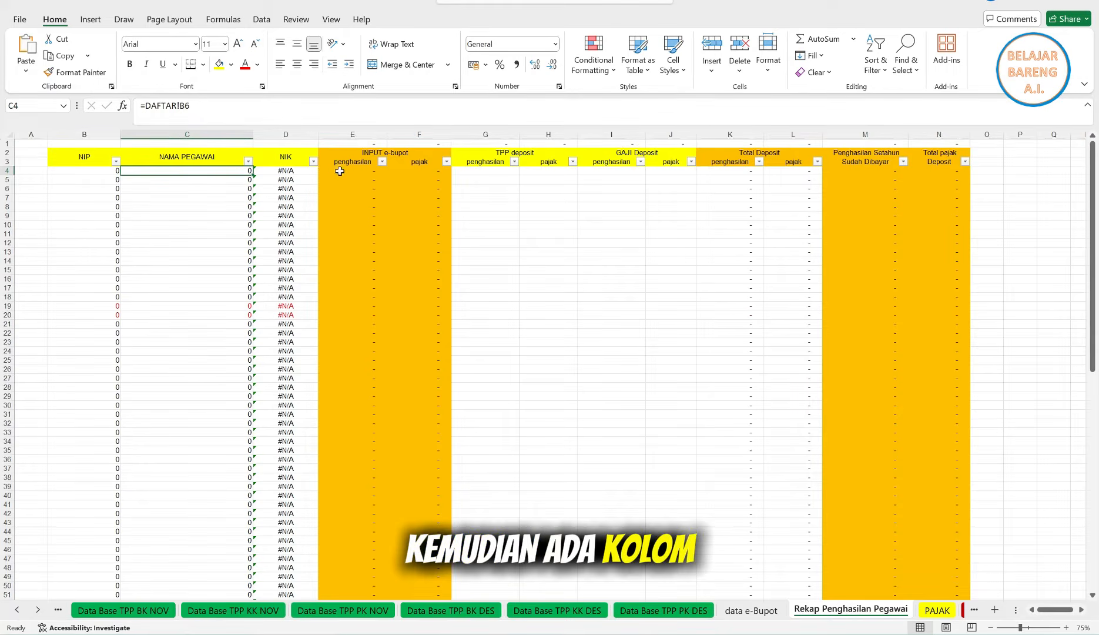
left_click(347, 154)
left_click(346, 136)
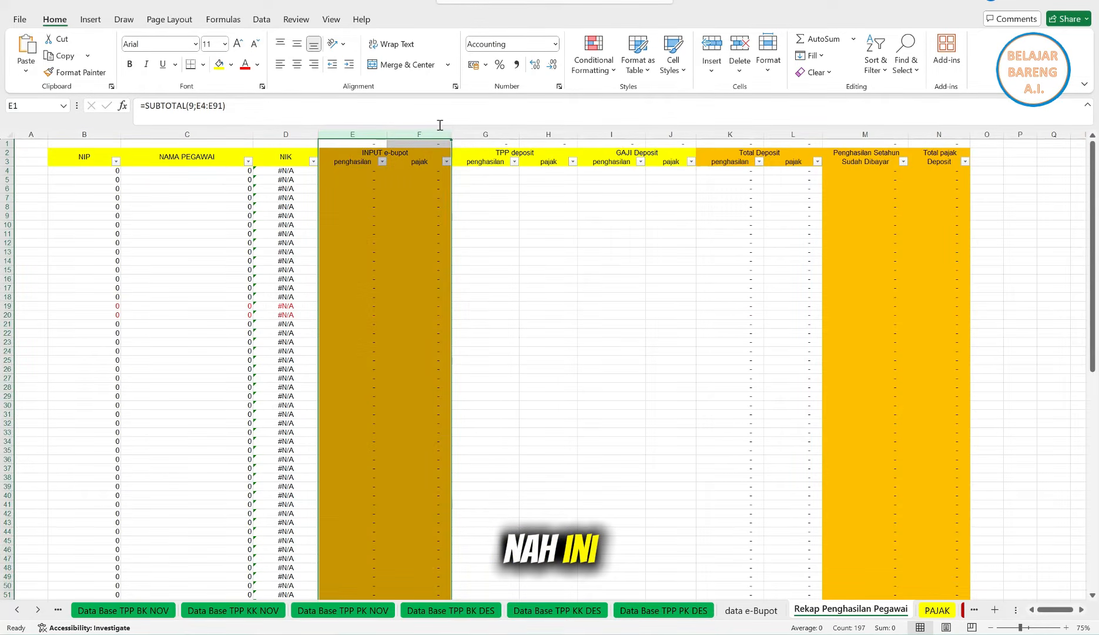
Step: Check the INPUT e-bupot penghasilan formula against its source sheet data e-Bupot, then highlight both INPUT e-bupot columns on Rekap Penghasilan Pegawai
left_click(344, 171)
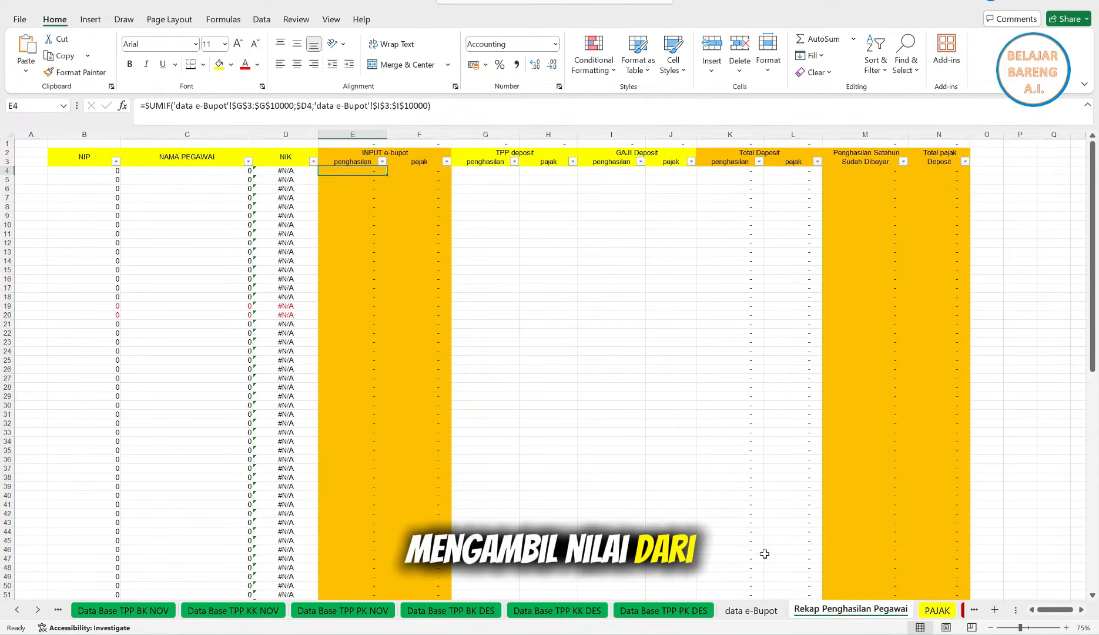
left_click(751, 611)
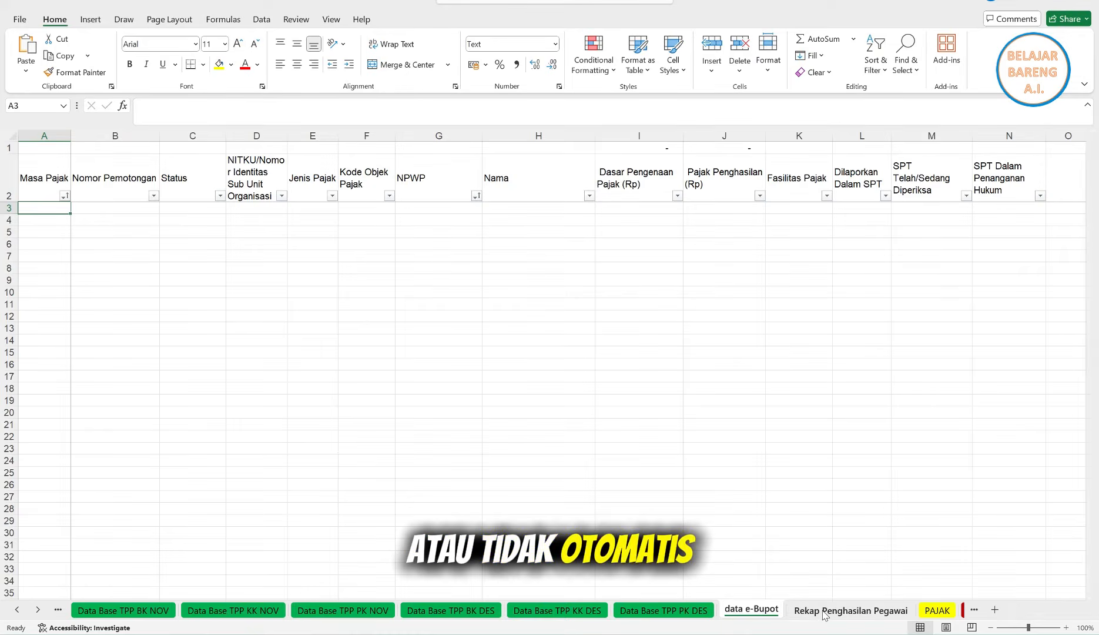
left_click(847, 610)
left_click_drag(356, 134, 412, 128)
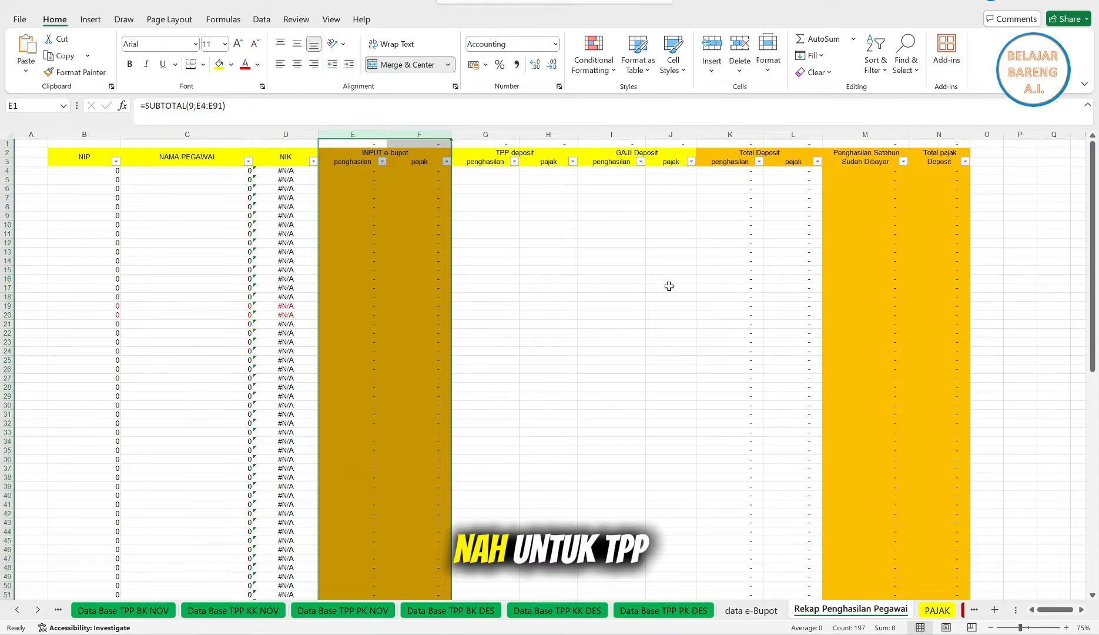
Step: Fill the TPP deposit and GAJI Deposit columns, G to J, with yellow to mark them as input columns
left_click_drag(486, 134, 670, 134)
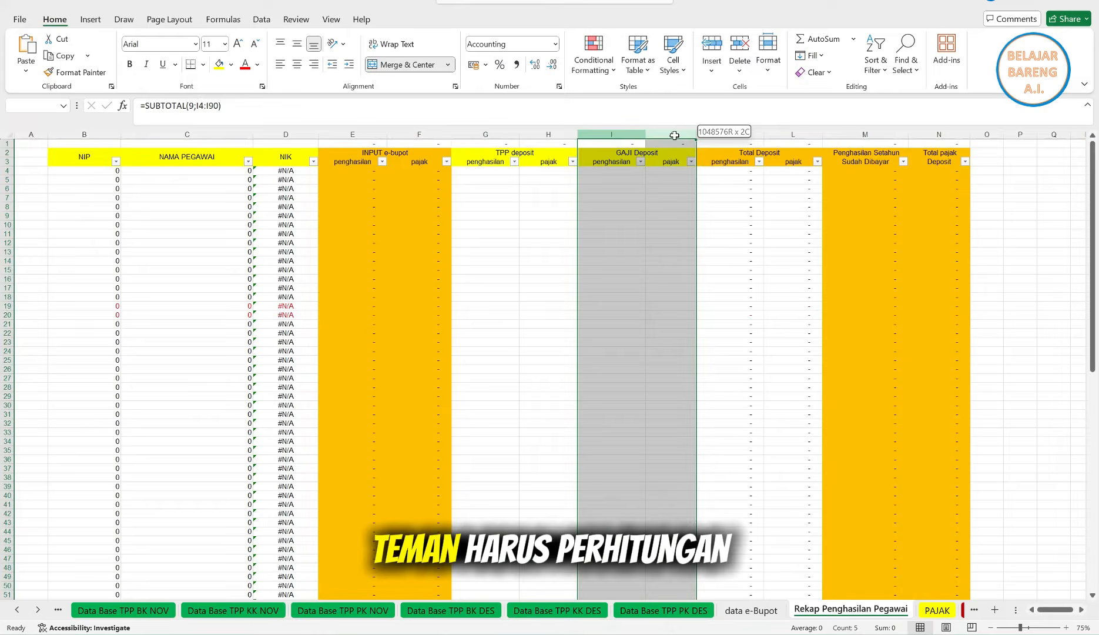
left_click(488, 172)
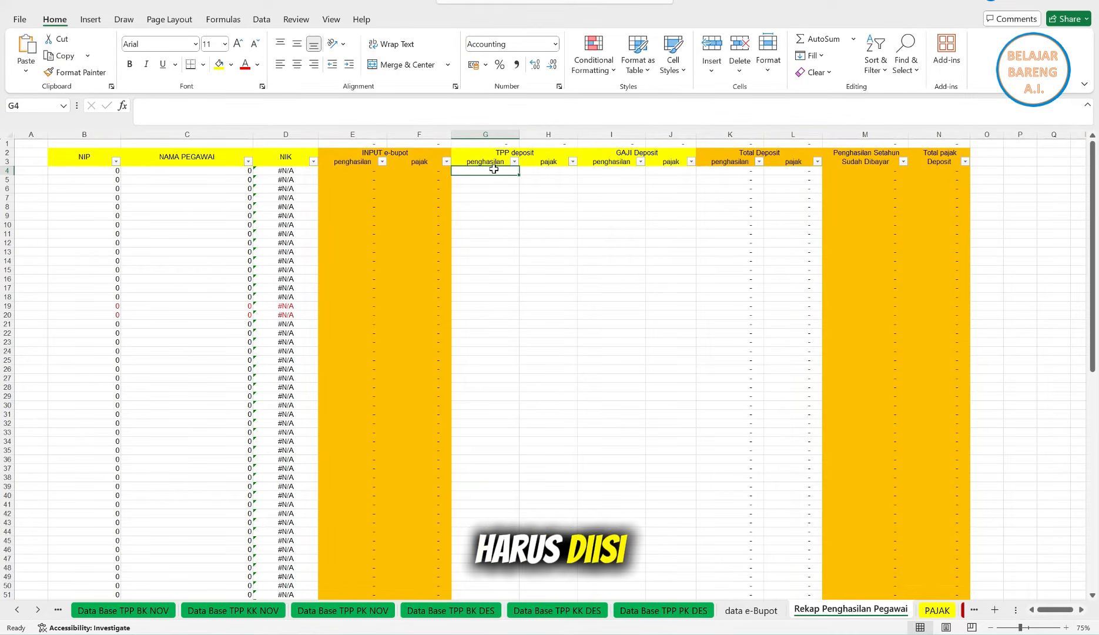
left_click_drag(485, 135, 670, 135)
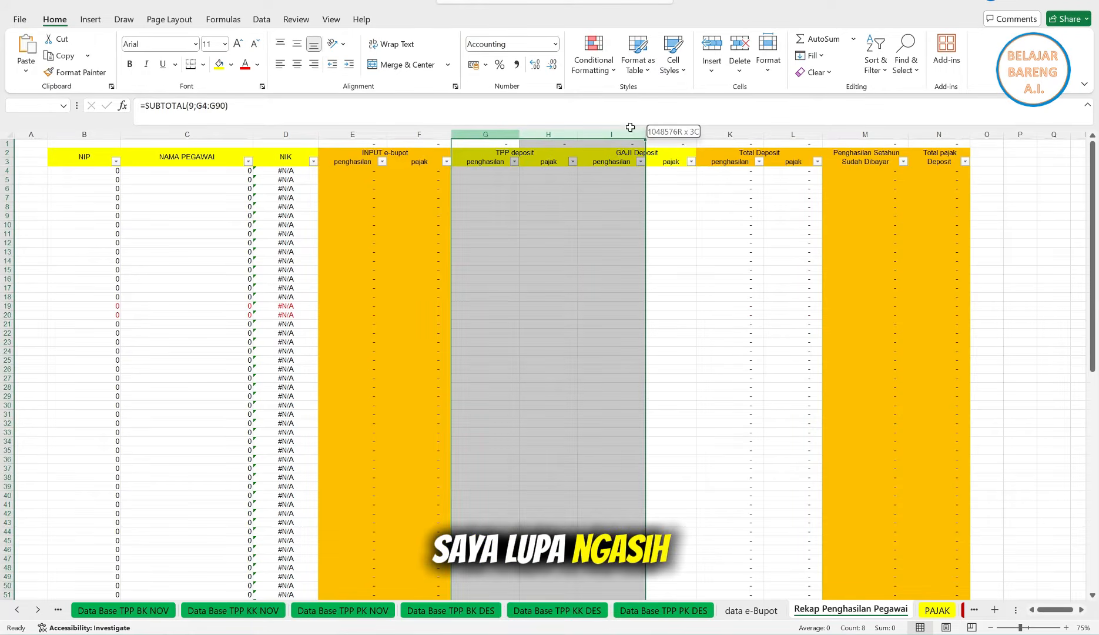
left_click(219, 63)
left_click(599, 262)
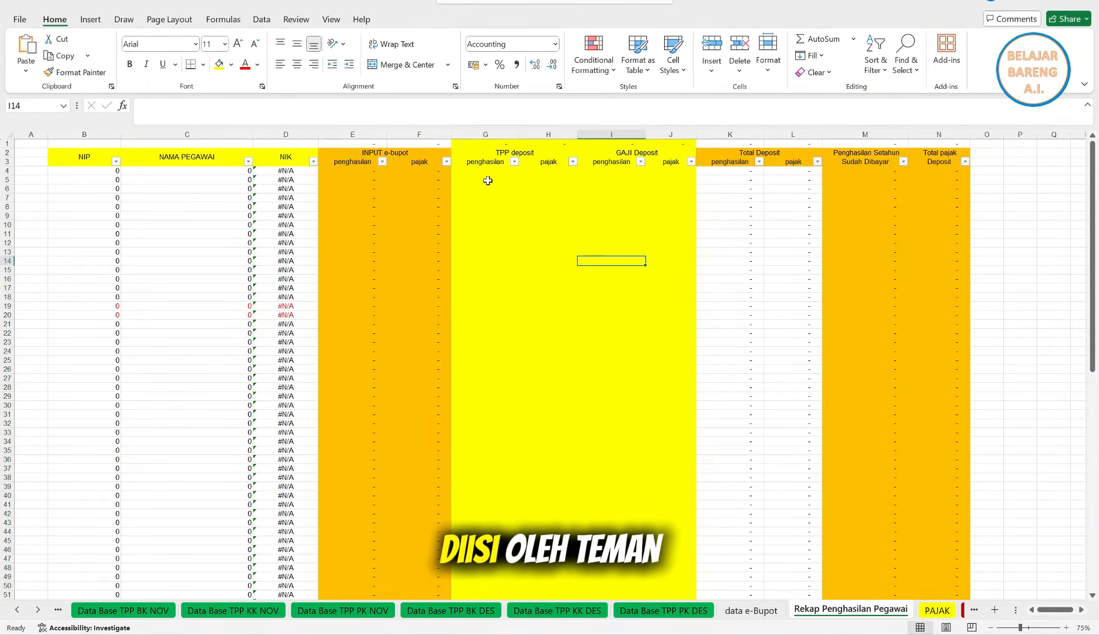
left_click(491, 179)
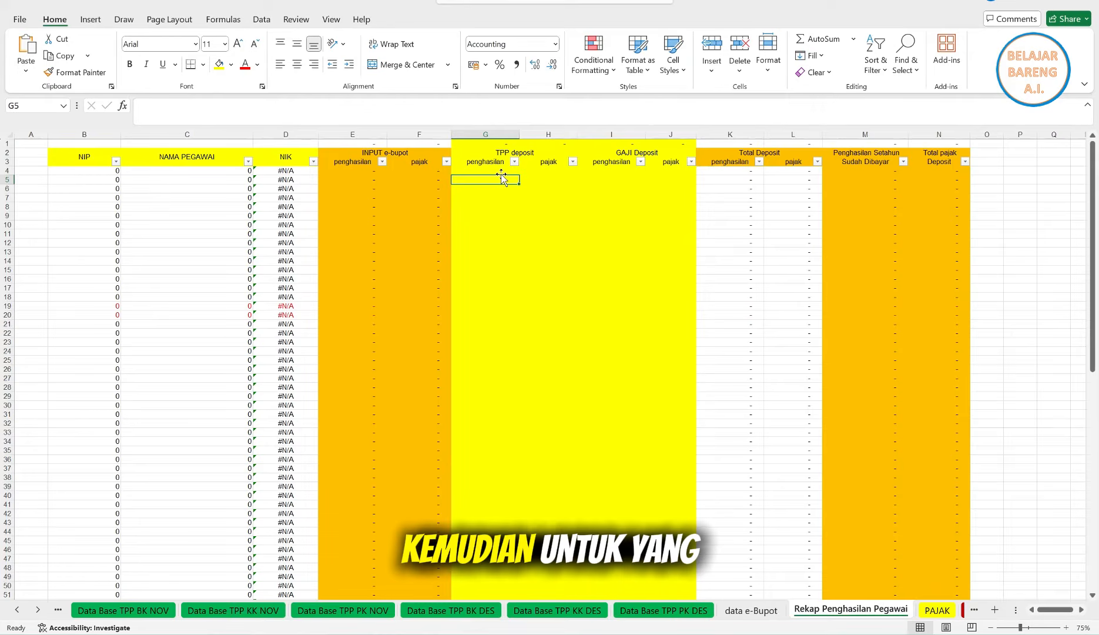
Step: Inspect the Total Deposit penghasilan and pajak formulas and the TPP deposit and GAJI Deposit columns they add together
left_click_drag(729, 134, 806, 135)
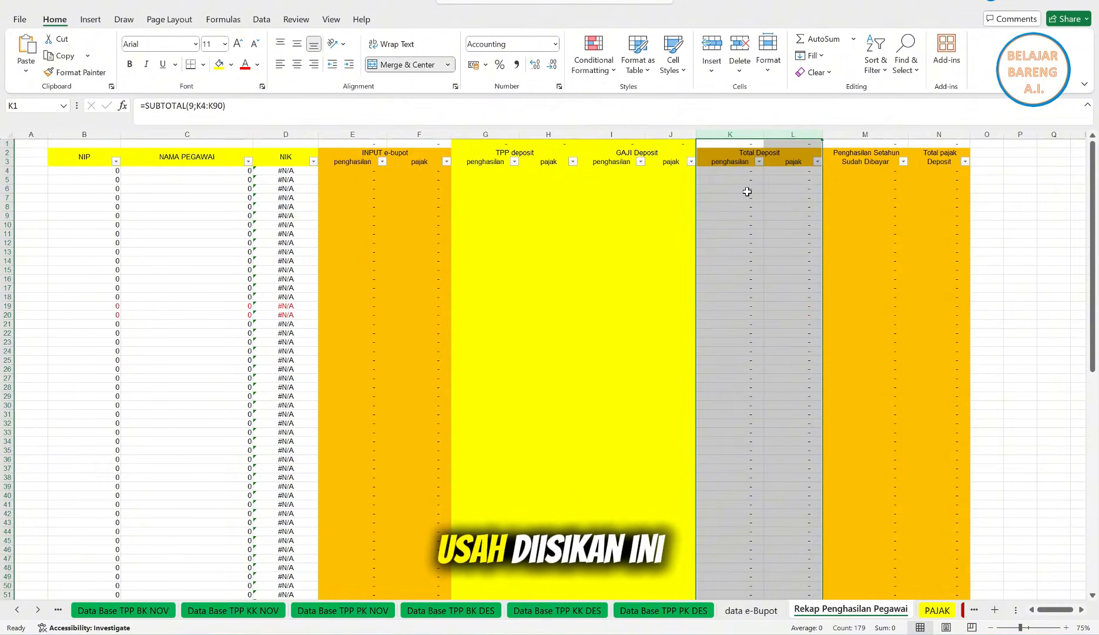
left_click(713, 171)
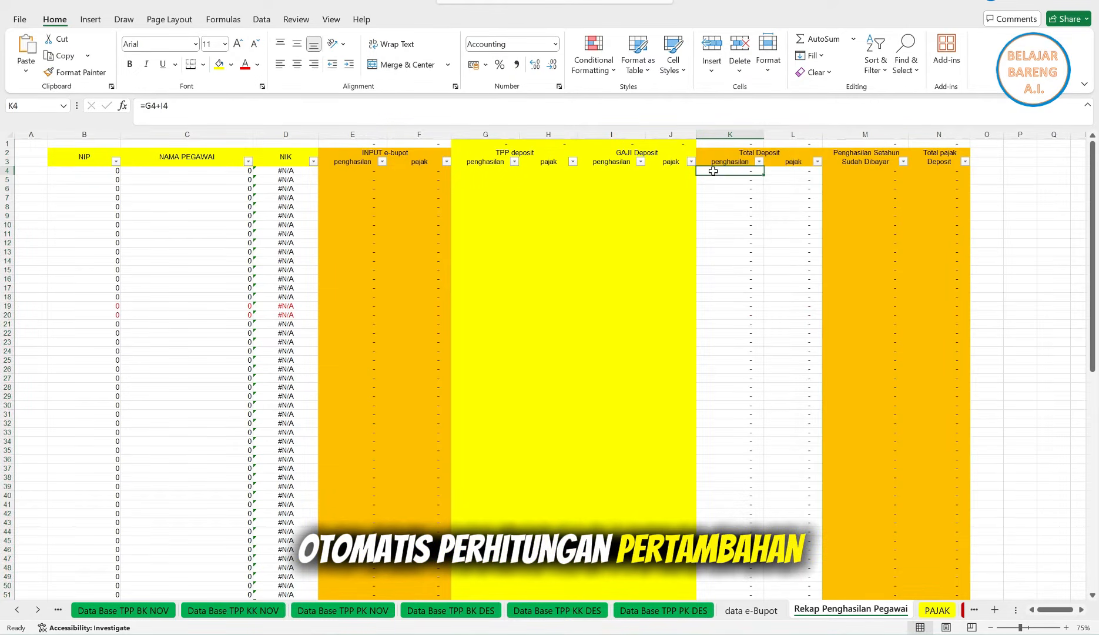
left_click(794, 169)
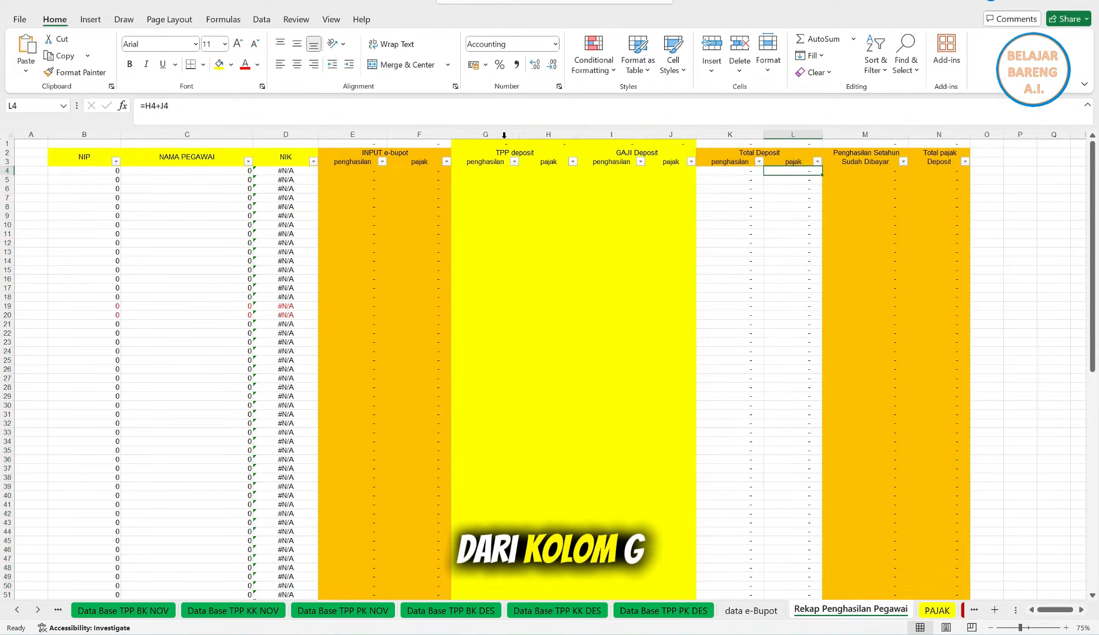
left_click(502, 142)
left_click(594, 143)
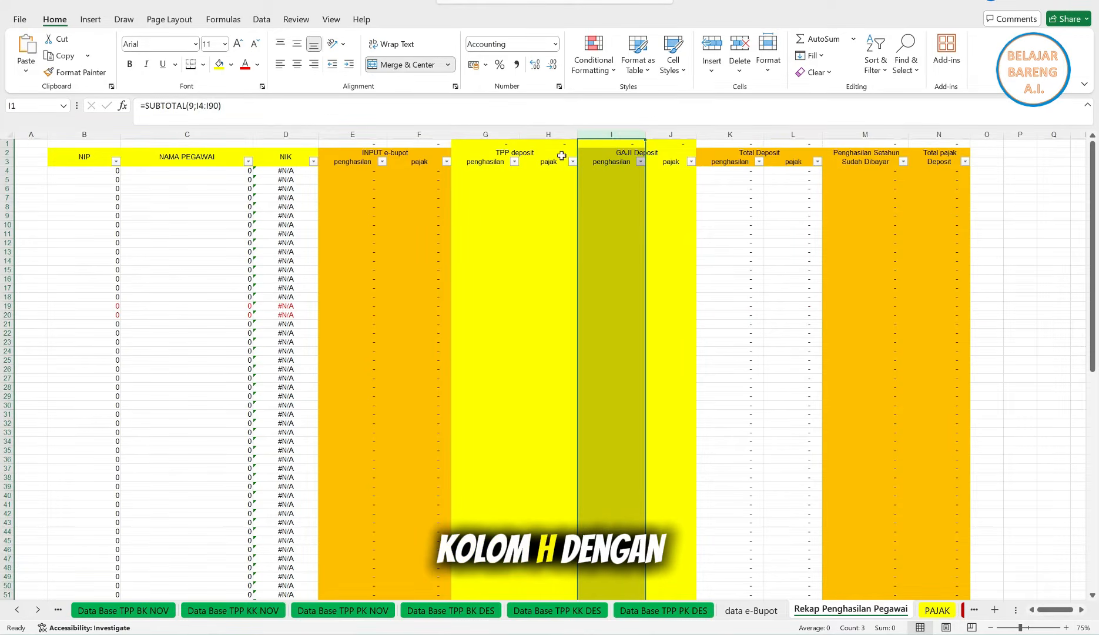
left_click(549, 143)
left_click(670, 143)
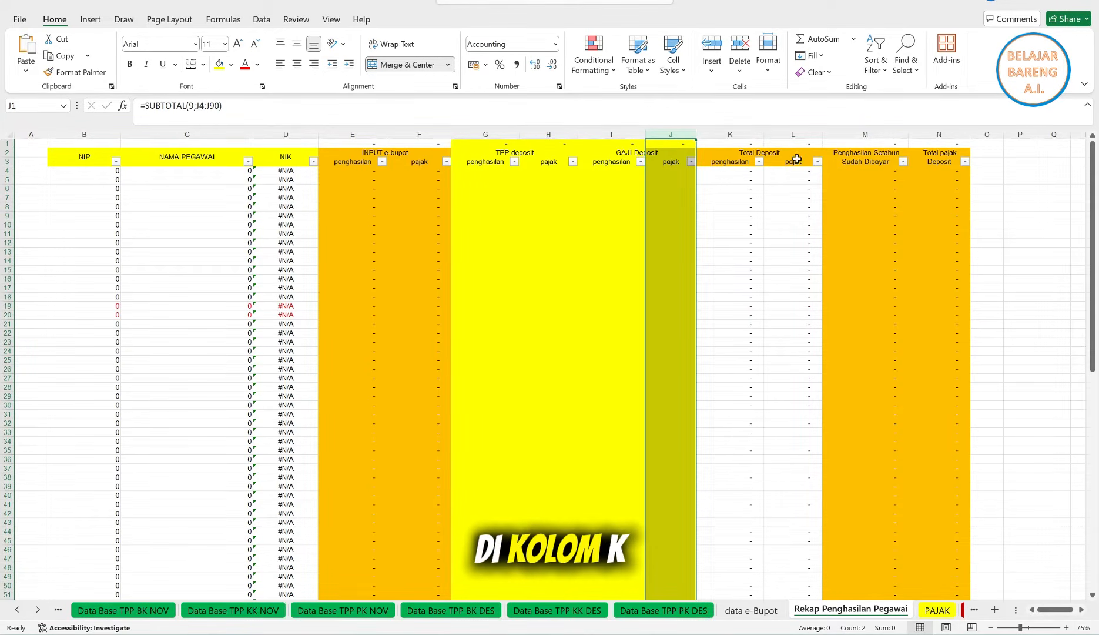
left_click(730, 145)
left_click(793, 147)
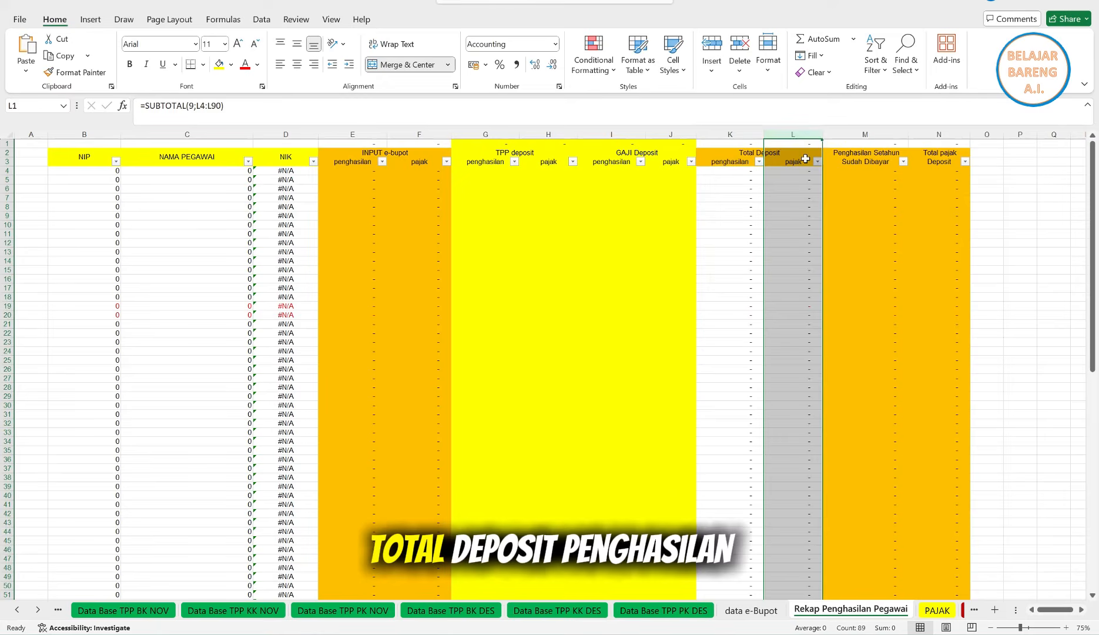
left_click(734, 172)
left_click(792, 174)
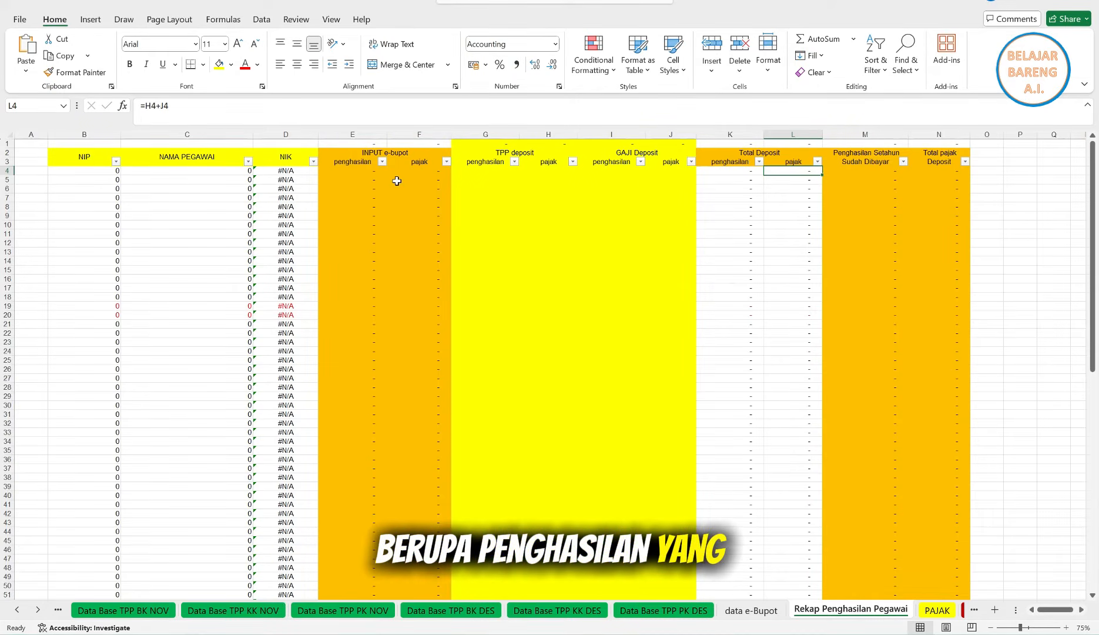
Step: Examine the Penghasilan Setahun Sudah Dibayar column and the e-bupot, TPP deposit and GAJI Deposit income cells that feed it
left_click(339, 171)
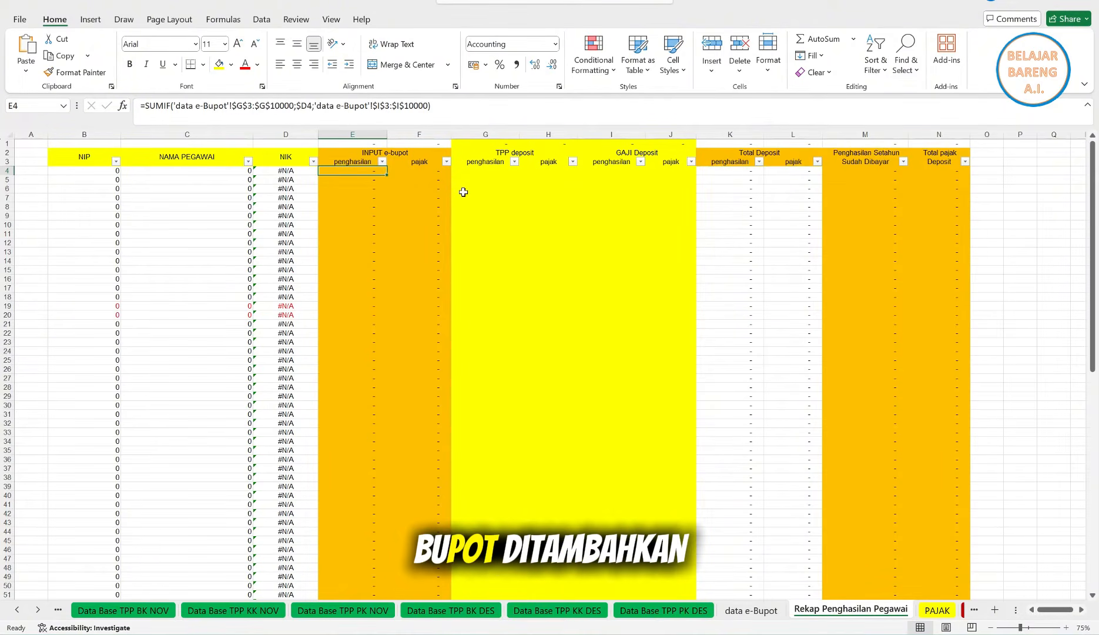
left_click(491, 172)
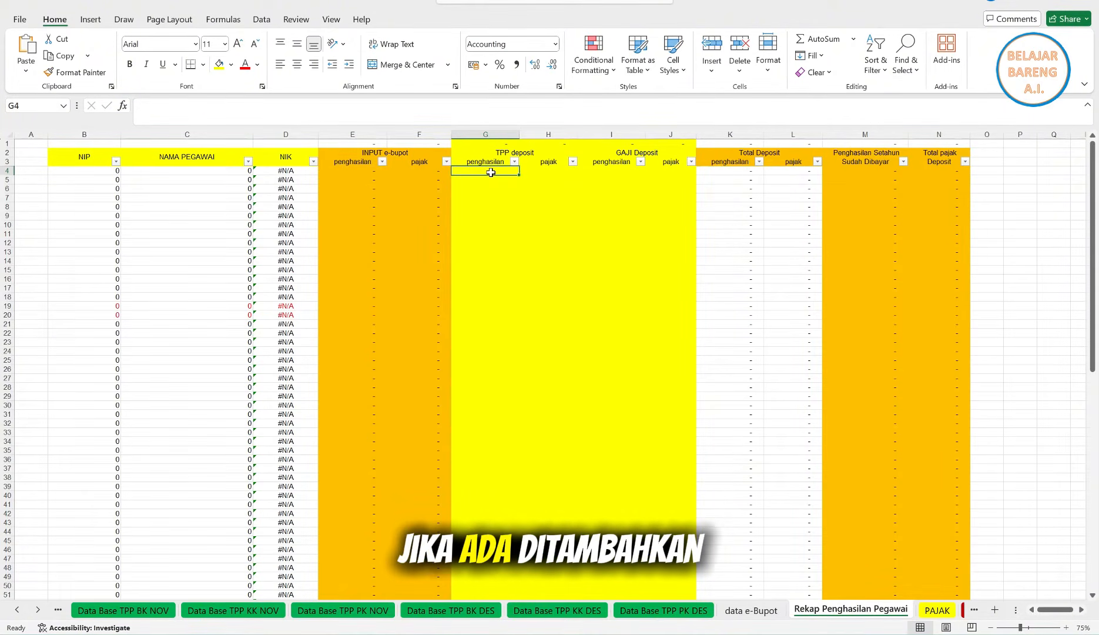
left_click(616, 172)
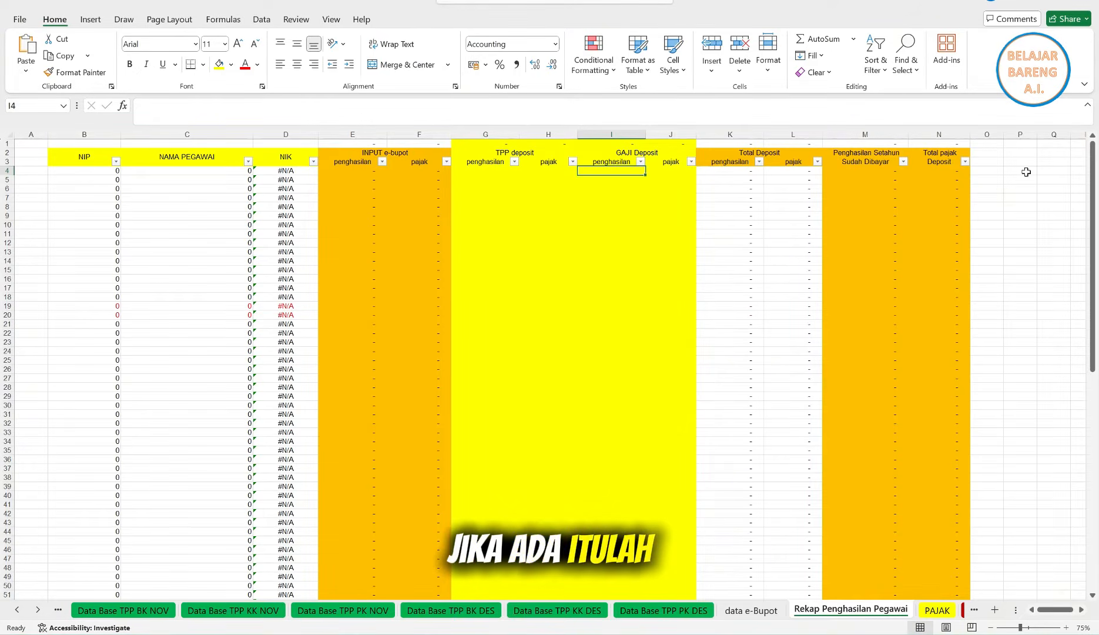
left_click(869, 177)
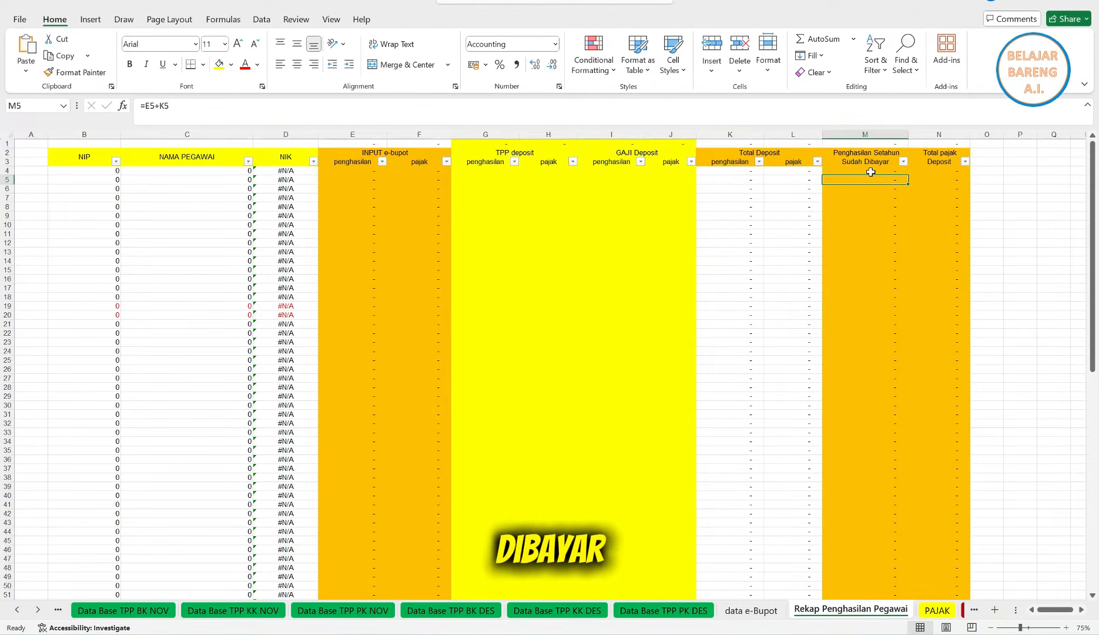
left_click(871, 171)
left_click(872, 134)
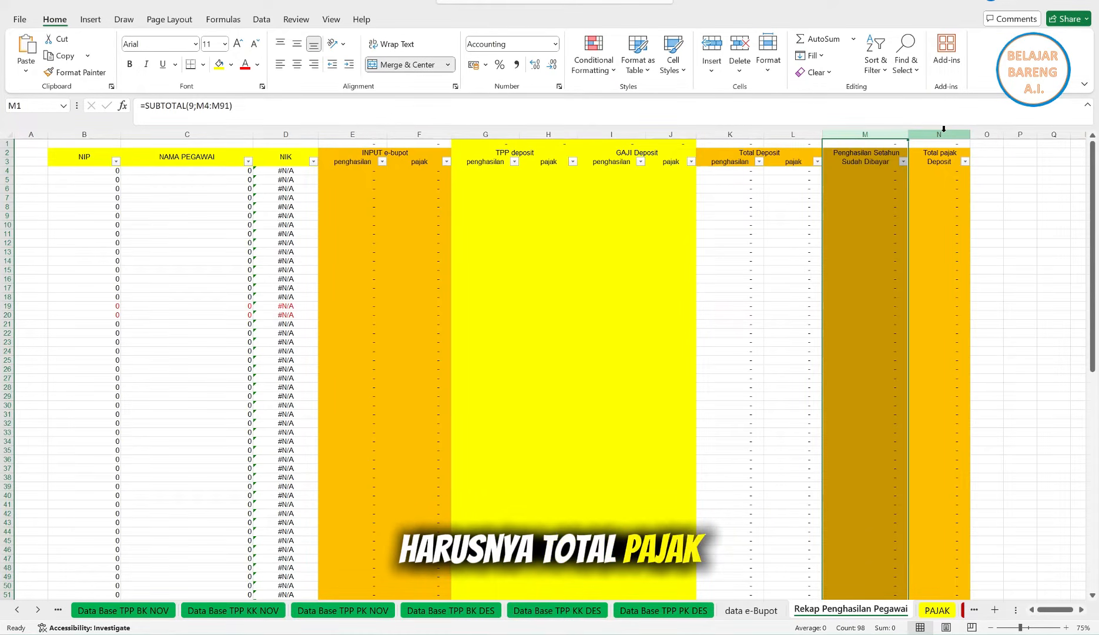
Step: Inspect the Total pajak Deposit formula in the first employee row and highlight the whole column
left_click(945, 170)
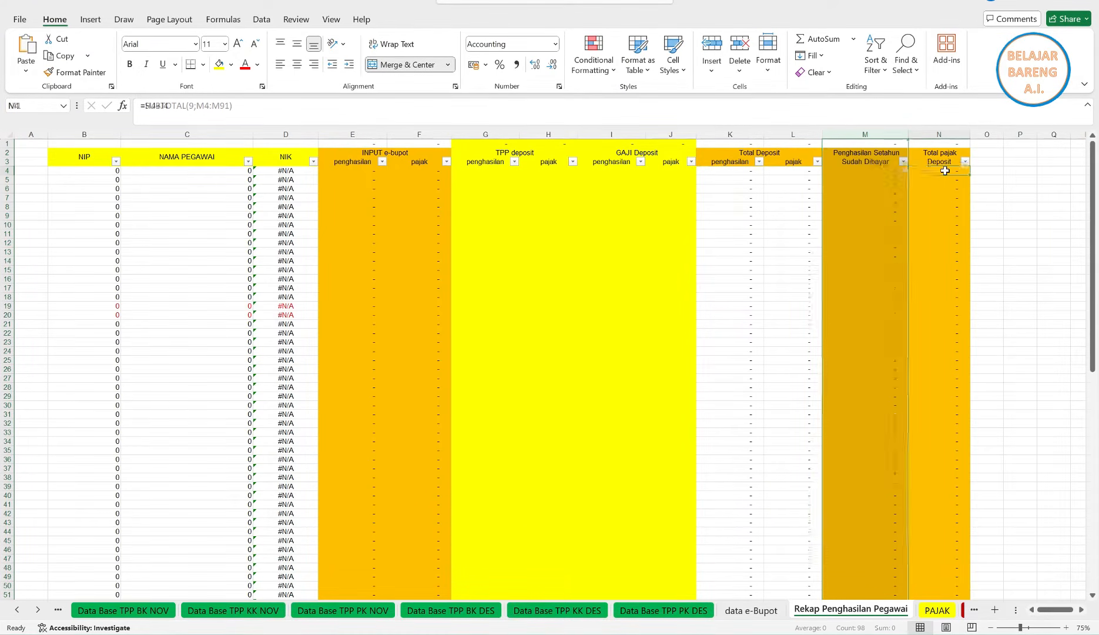
left_click(332, 114)
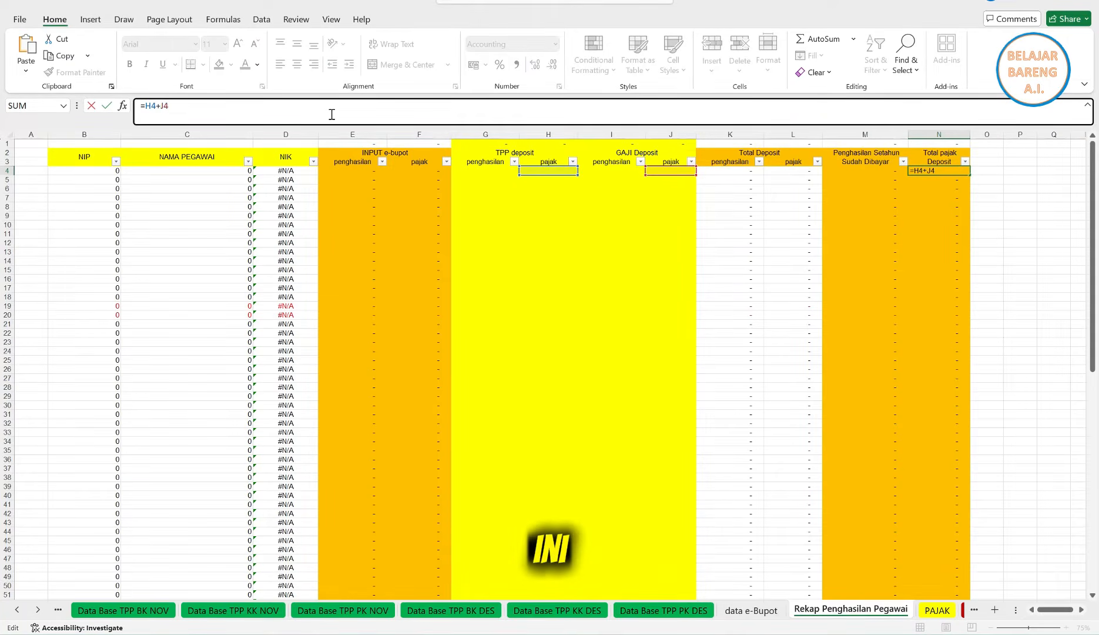
key("Return")
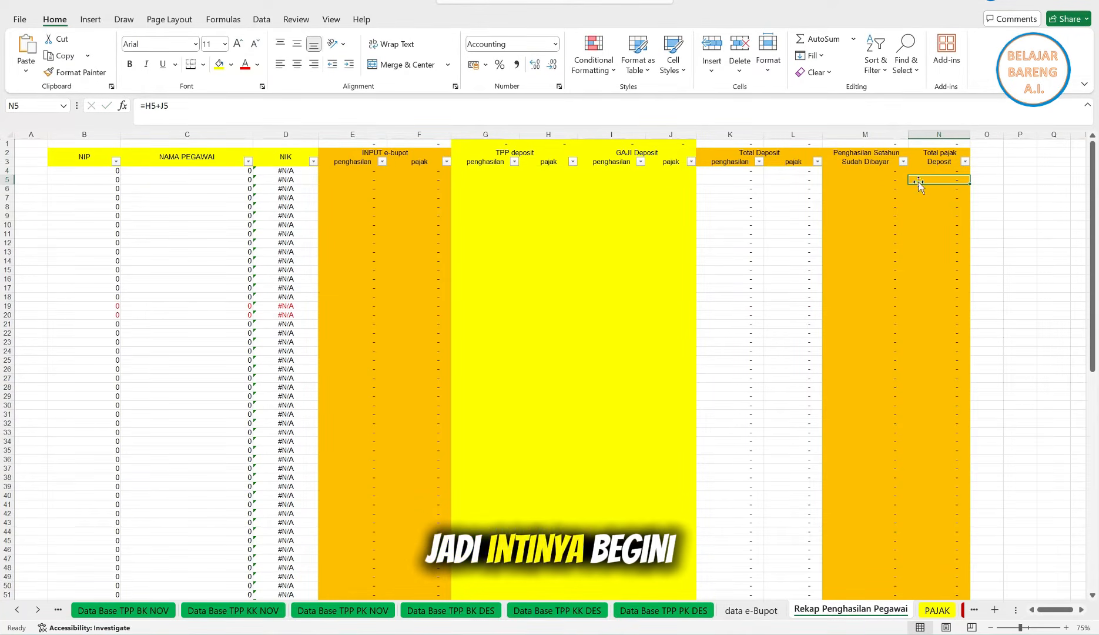
left_click(934, 162)
left_click(943, 171)
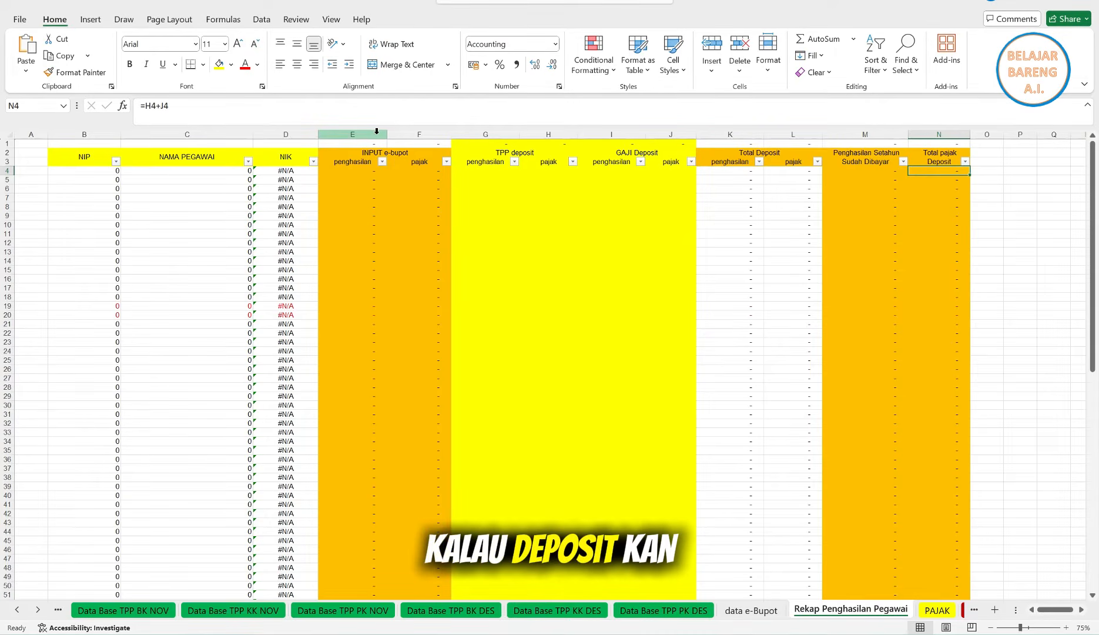
left_click(938, 134)
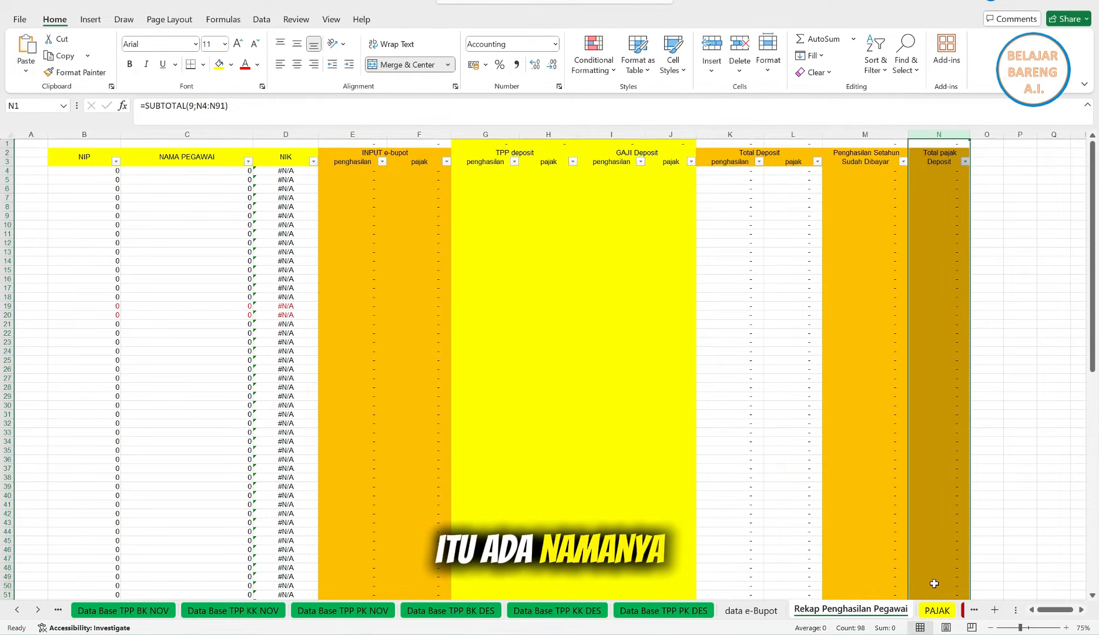
Step: View the PAJAK sheet and check its yellow input columns, Jumlah Bulan Kerja and Eselon
left_click(938, 610)
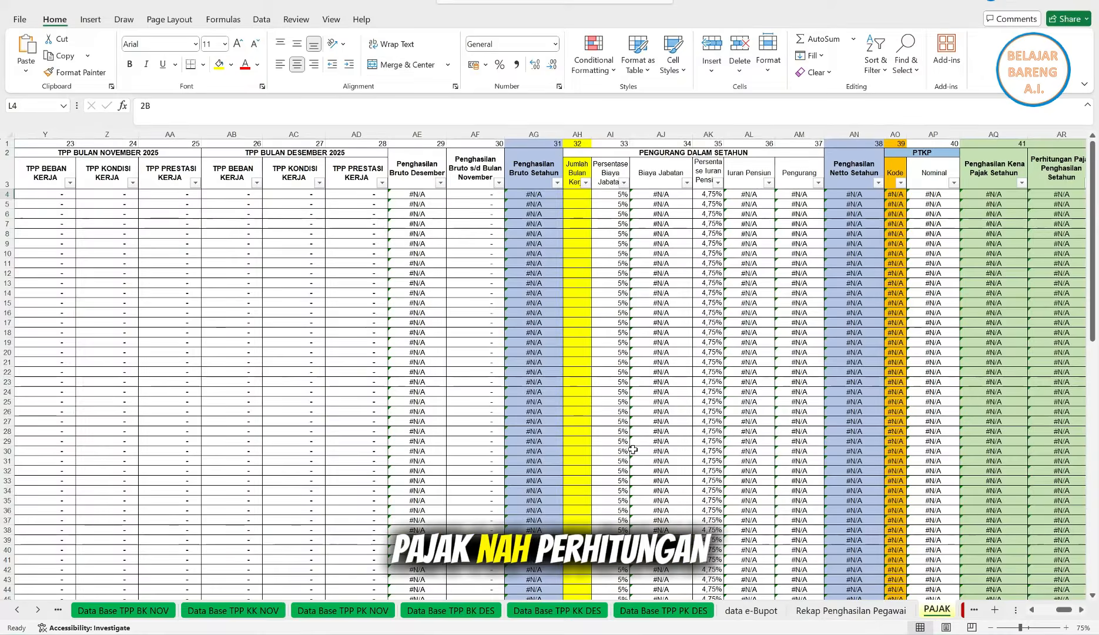
left_click(568, 197)
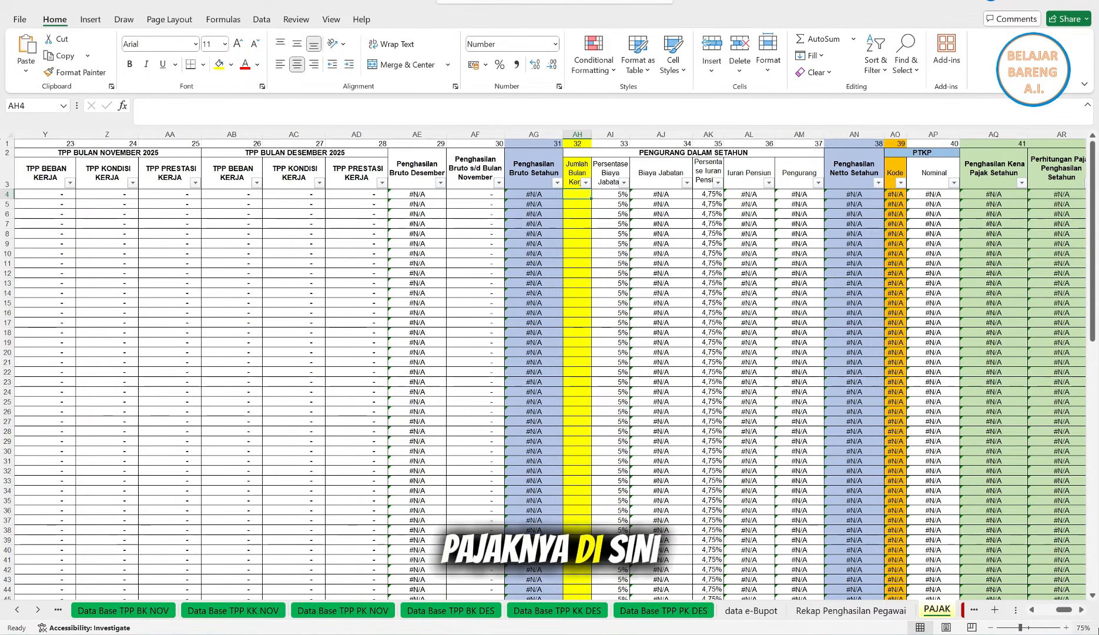
left_click_drag(1064, 616, 1031, 613)
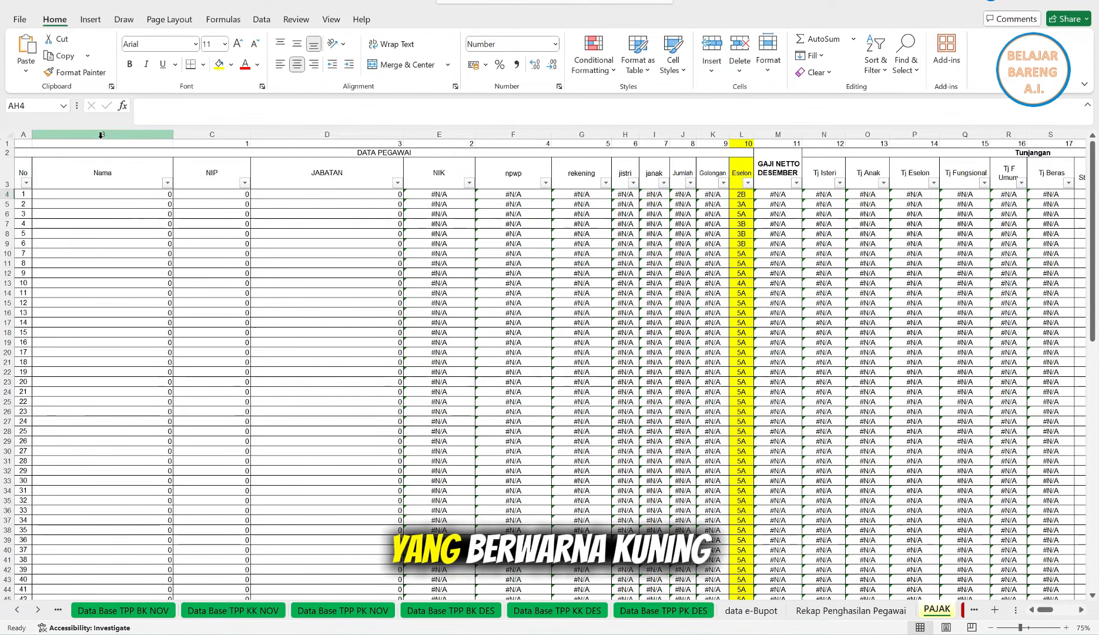
left_click(740, 134)
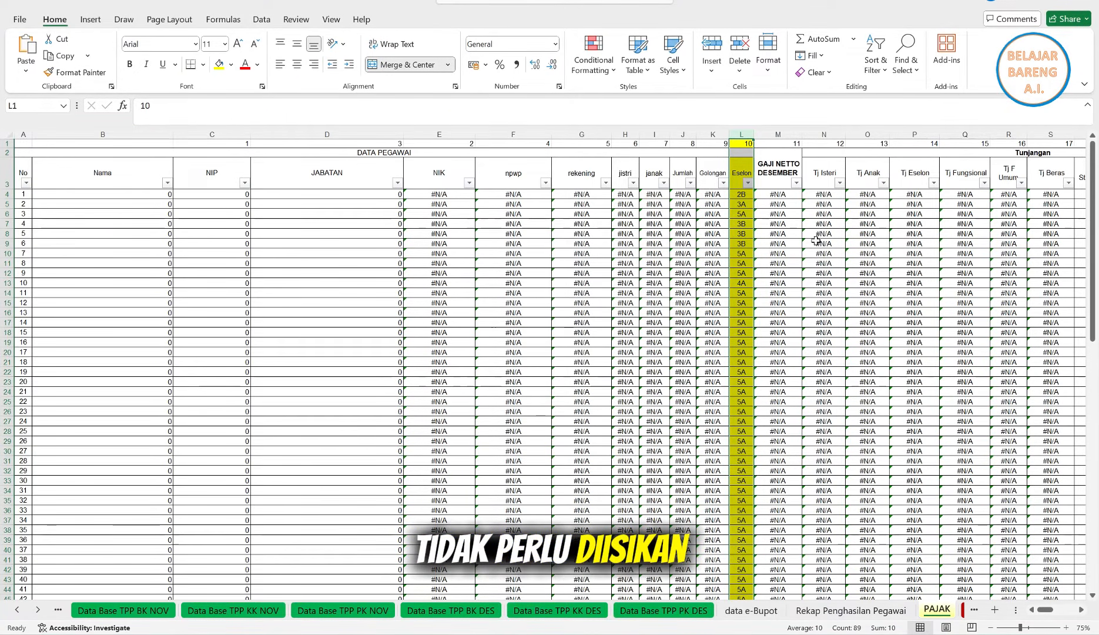
left_click(742, 194)
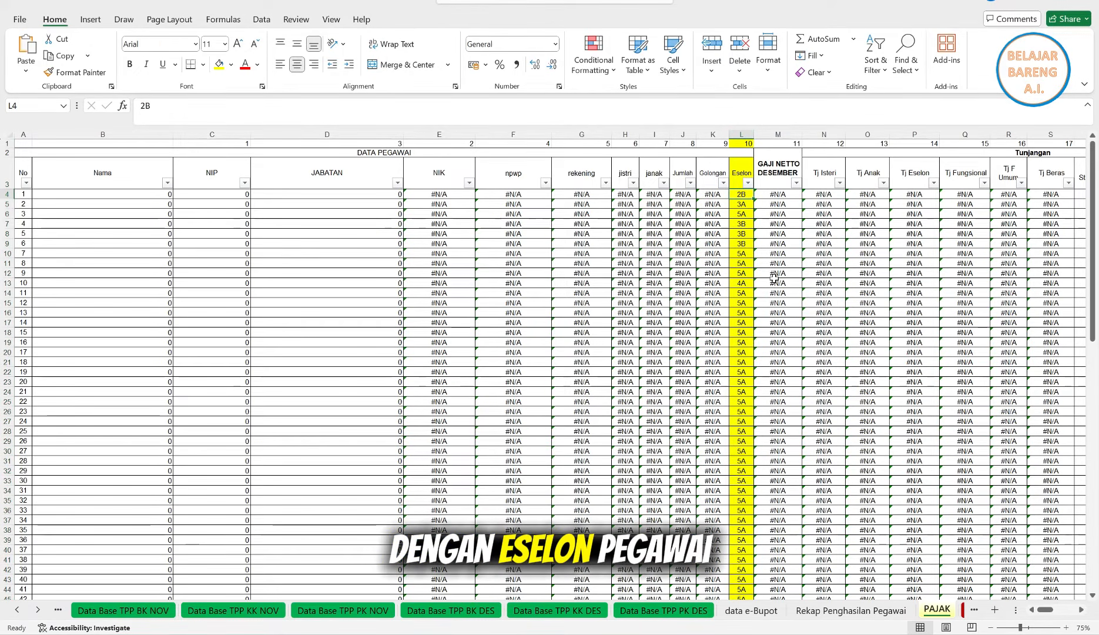
Step: Examine the Penghasilan Bruto Setahun formula and its source columns, Penghasilan Bruto Desember and Penghasilan Bruto s/d Bulan November, on the PAJAK sheet
left_click_drag(1080, 612, 1080, 612)
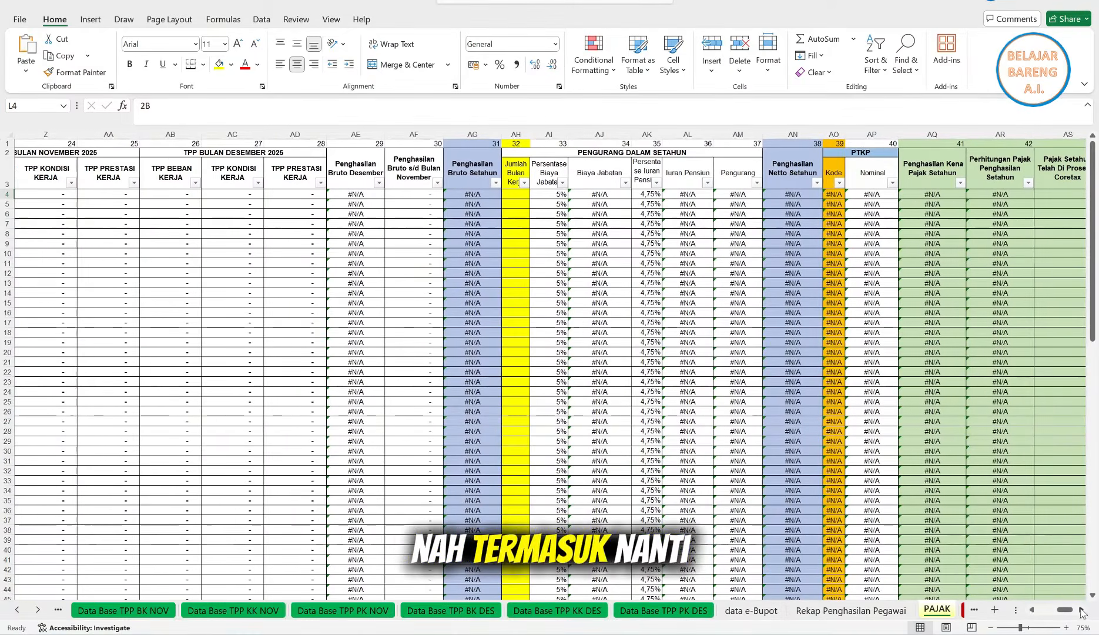
left_click(466, 193)
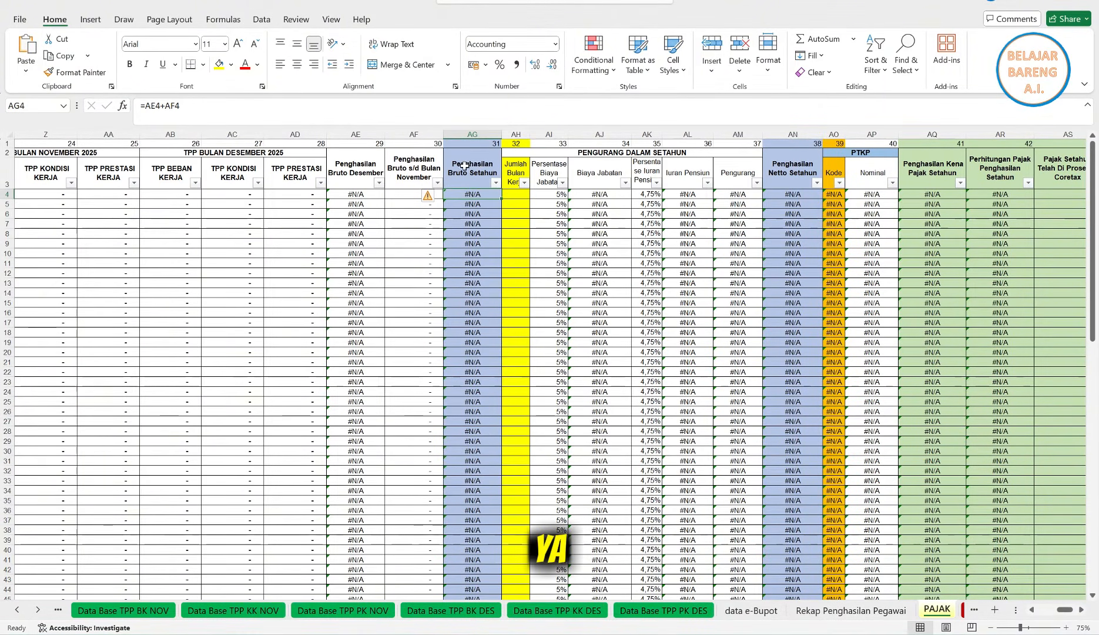
left_click(416, 165)
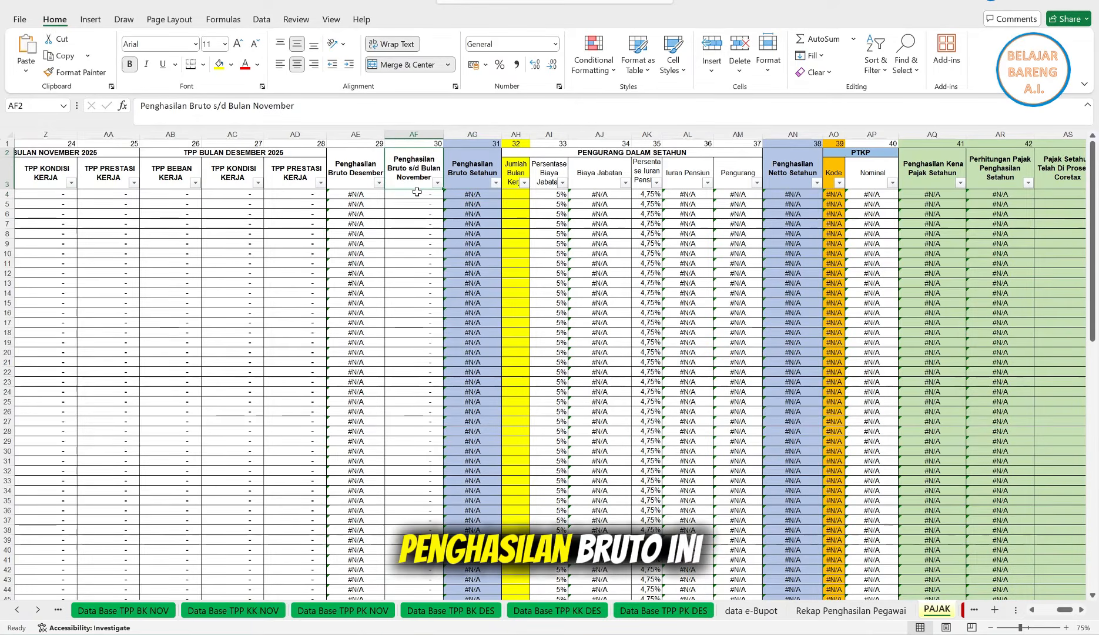
left_click(468, 163)
left_click(347, 164)
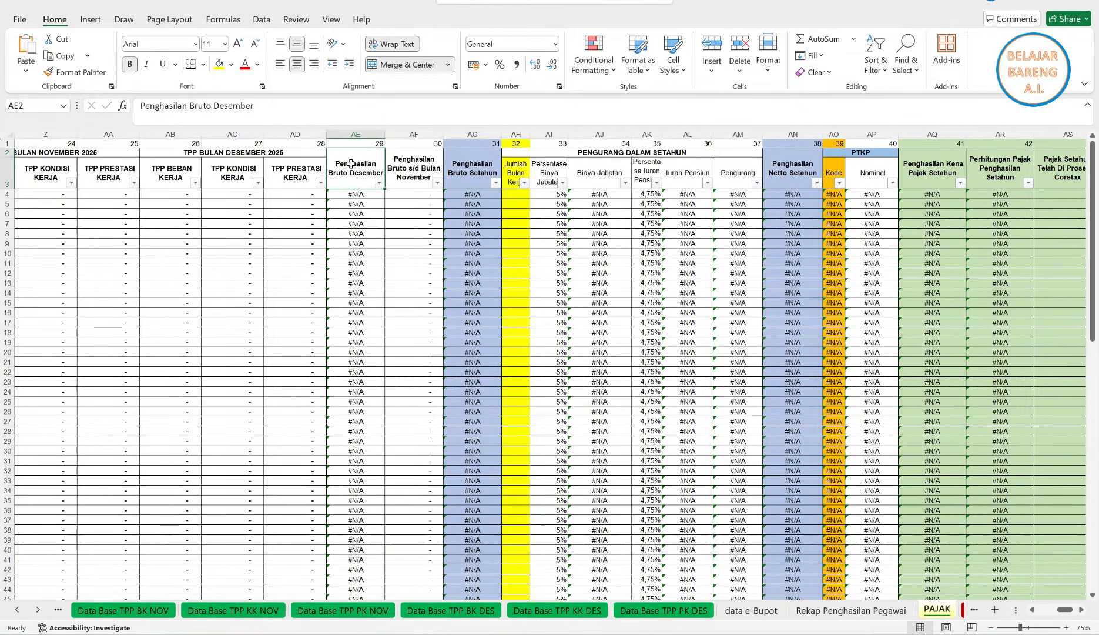
left_click_drag(384, 165, 407, 167)
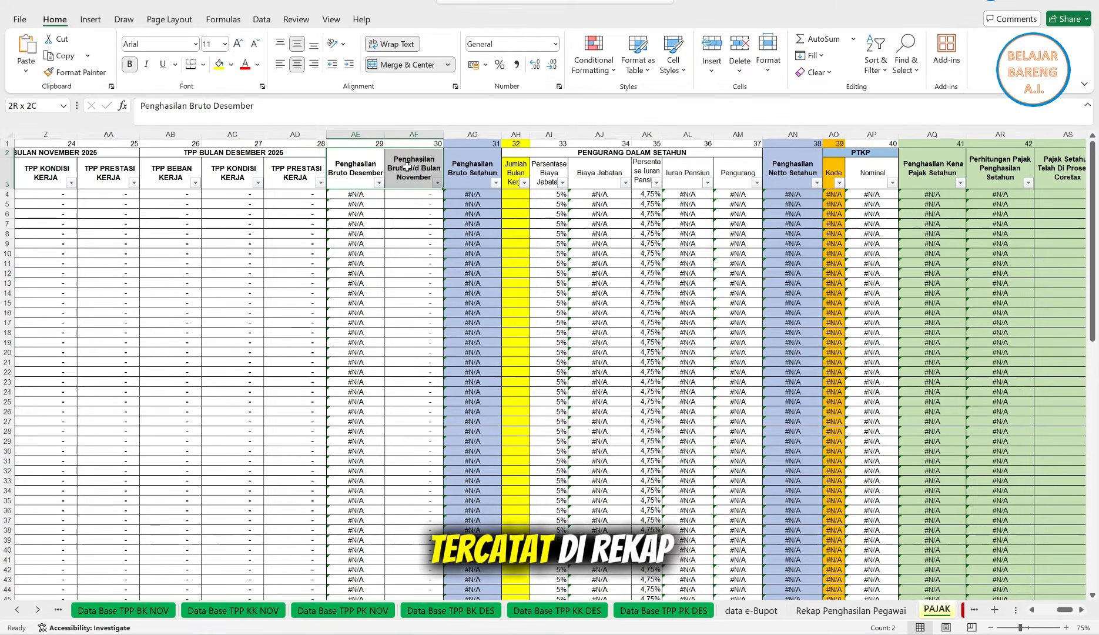
Step: Check the Rekap Penghasilan Pegawai sheet, return to PAJAK and inspect the GAJI BRUTO DESEMBER 2025 formulas in the first two employee rows
left_click(851, 611)
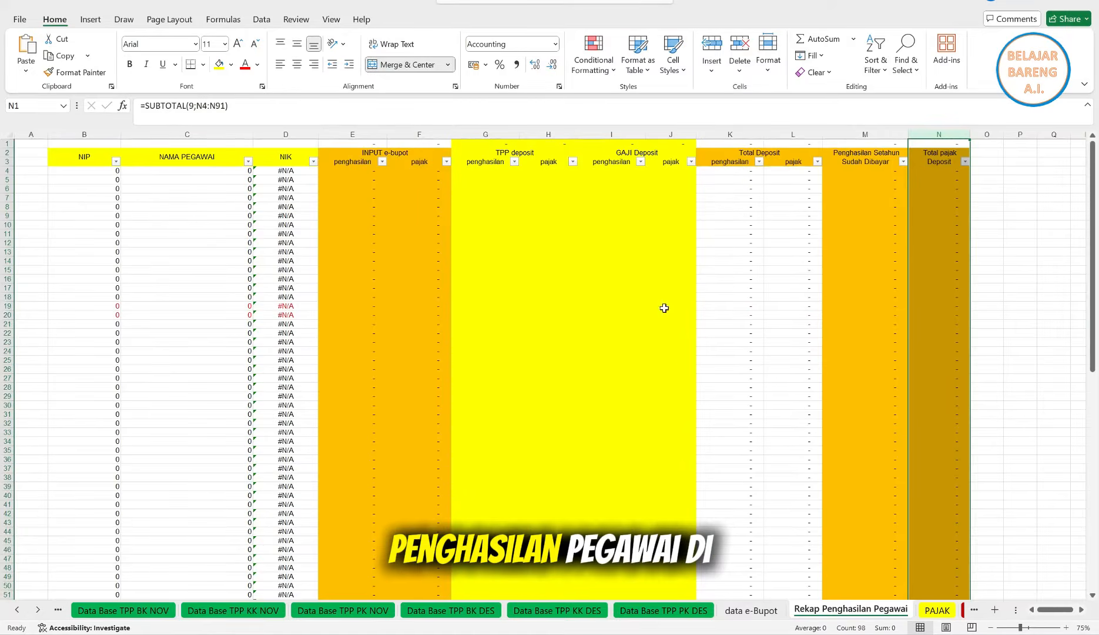
left_click(937, 610)
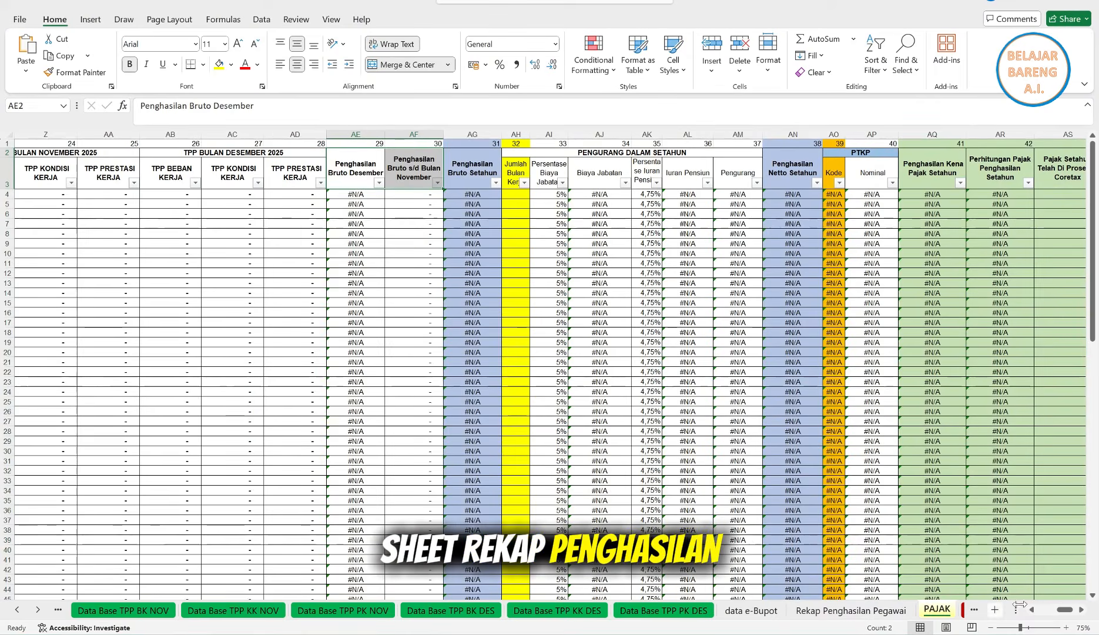
scroll(1069, 614, "left", 3)
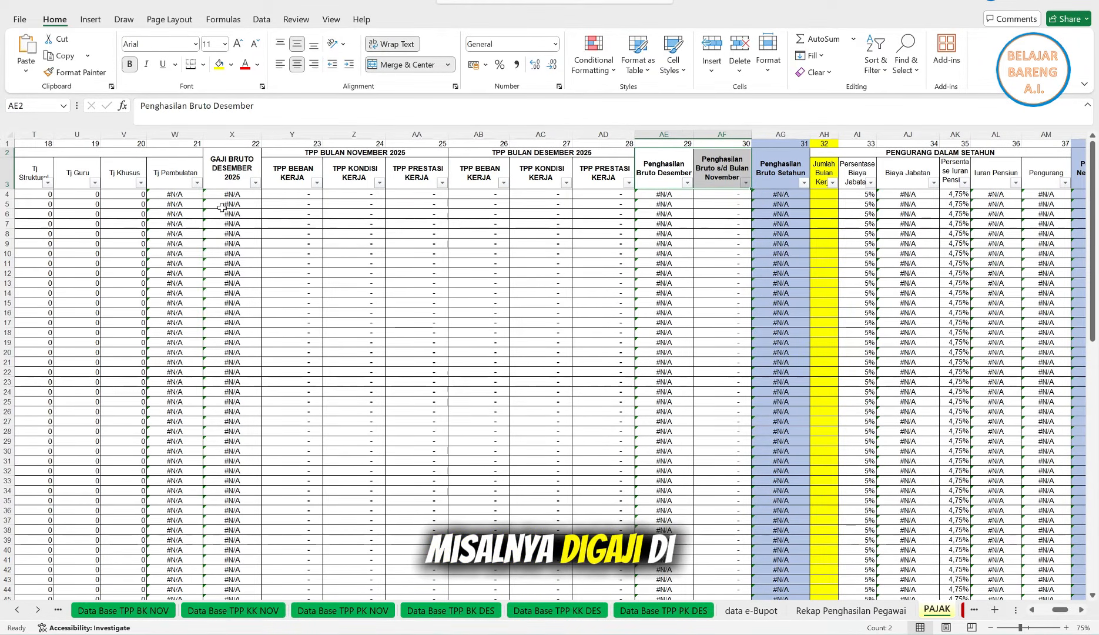
left_click(232, 194)
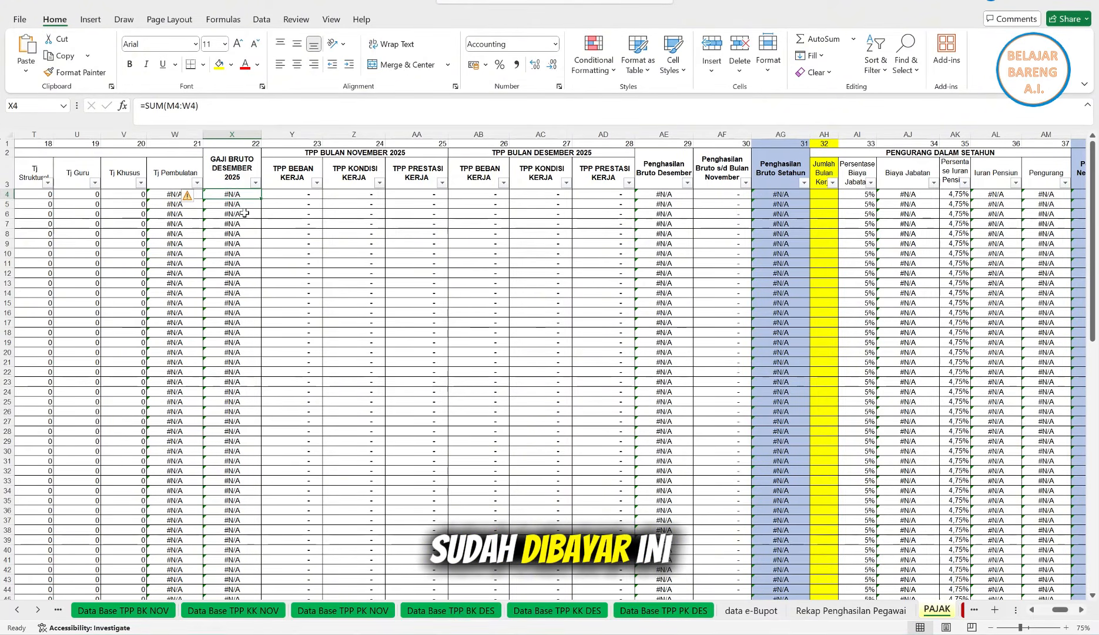
left_click(226, 203)
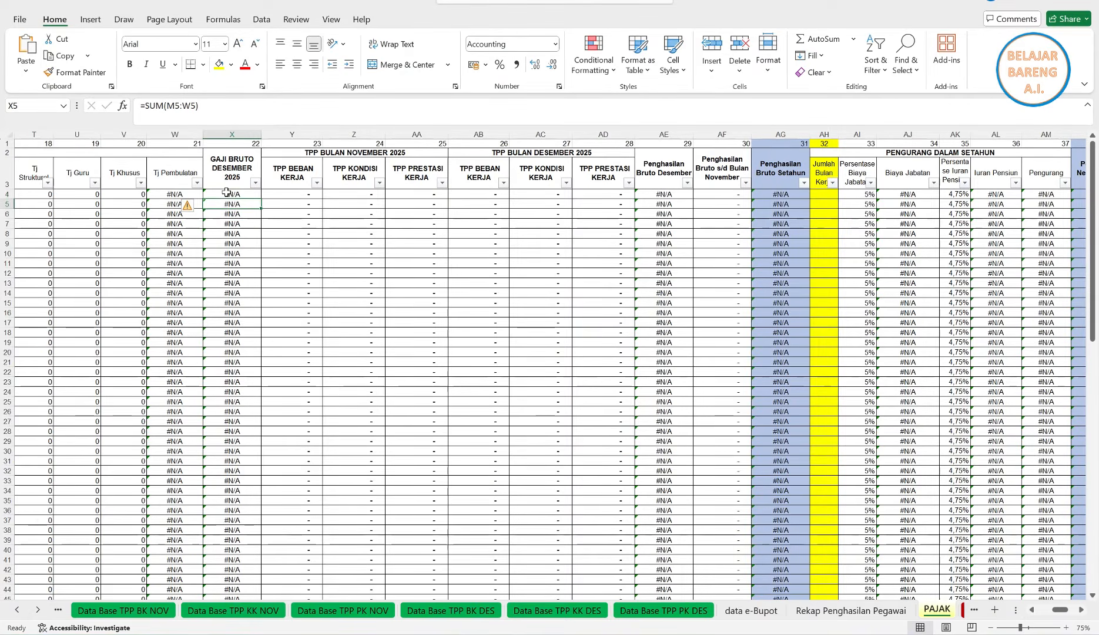
left_click(229, 193)
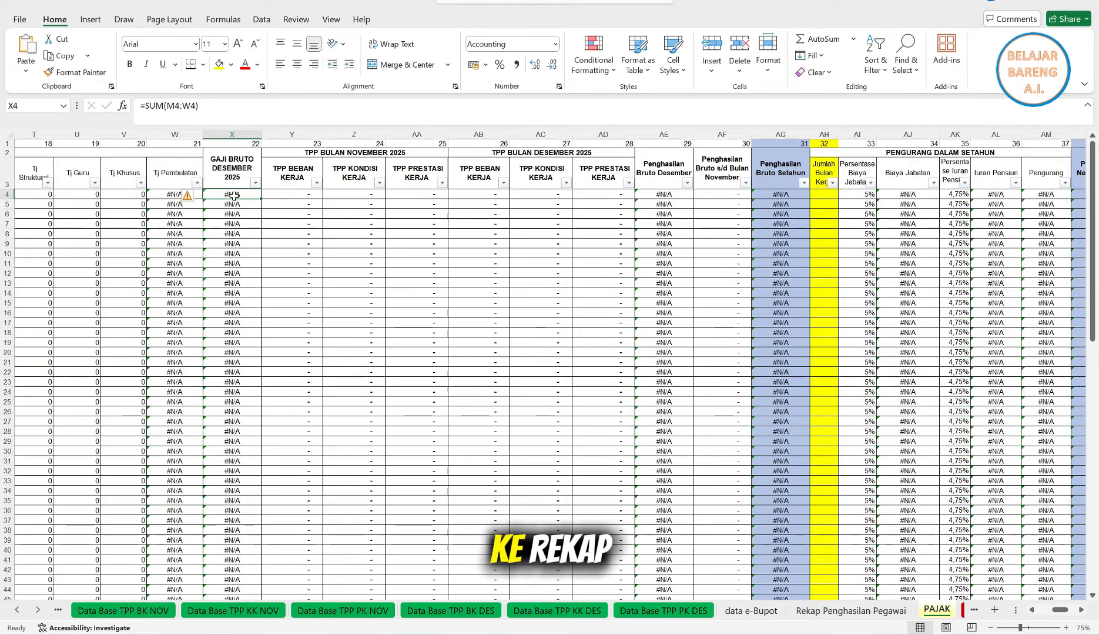
Step: Highlight the GAJI Deposit columns on Rekap Penghasilan Pegawai and the matching GAJI BRUTO DESEMBER 2025 column on PAJAK
left_click(851, 610)
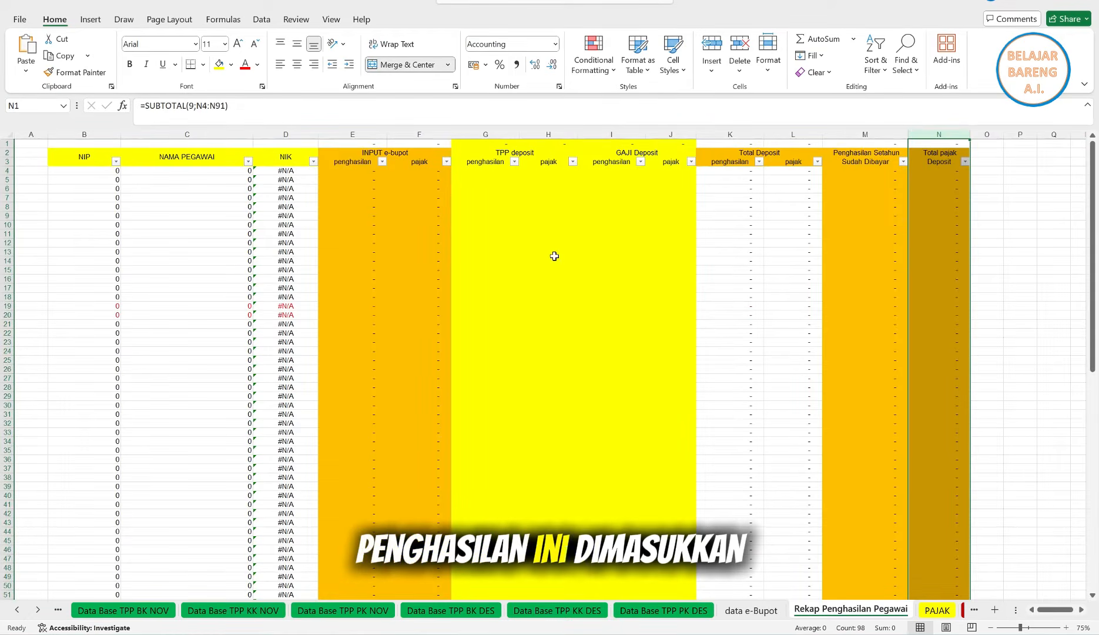
left_click(613, 134)
left_click_drag(613, 133, 656, 136)
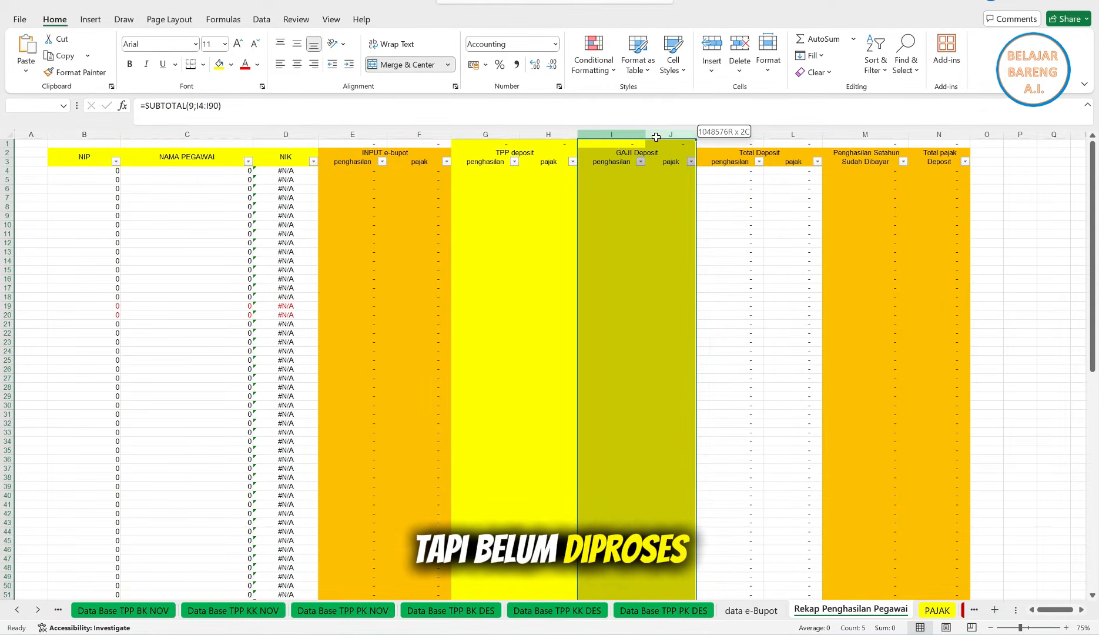
left_click_drag(656, 136, 656, 136)
left_click(937, 610)
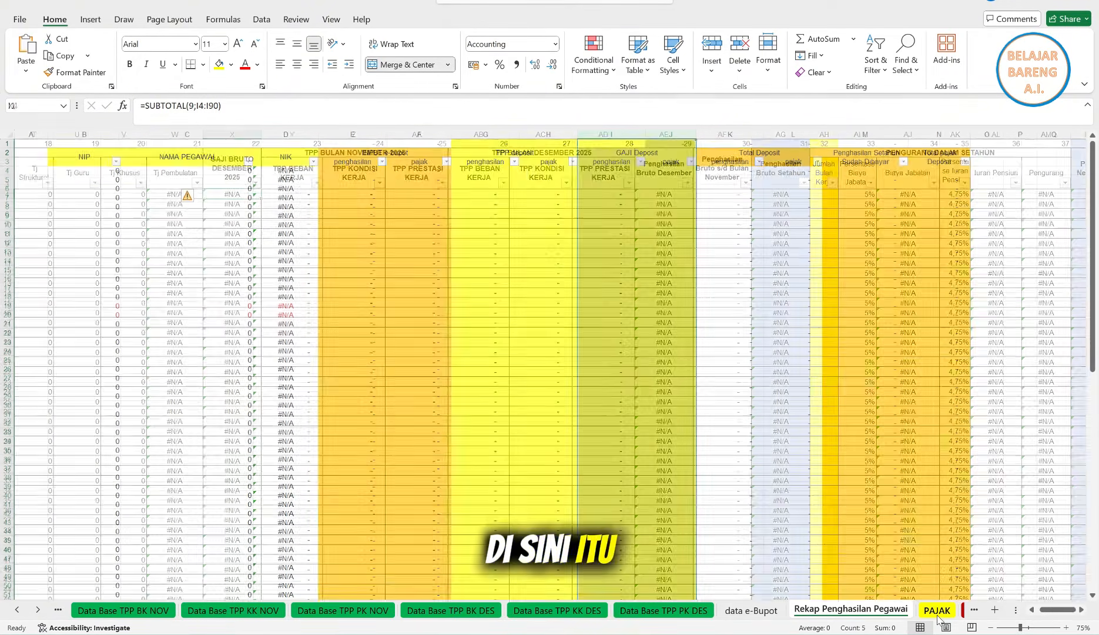
left_click(221, 135)
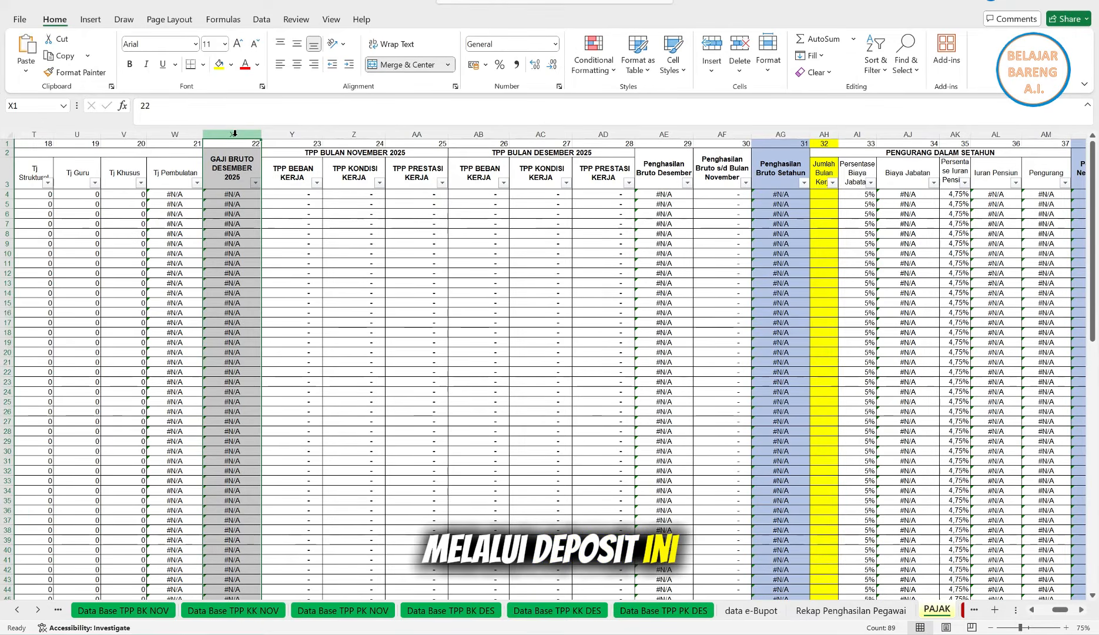
Step: Try setting GAJI BRUTO DESEMBER 2025 to 0 for the first employee row, and undo the entry
left_click(233, 194)
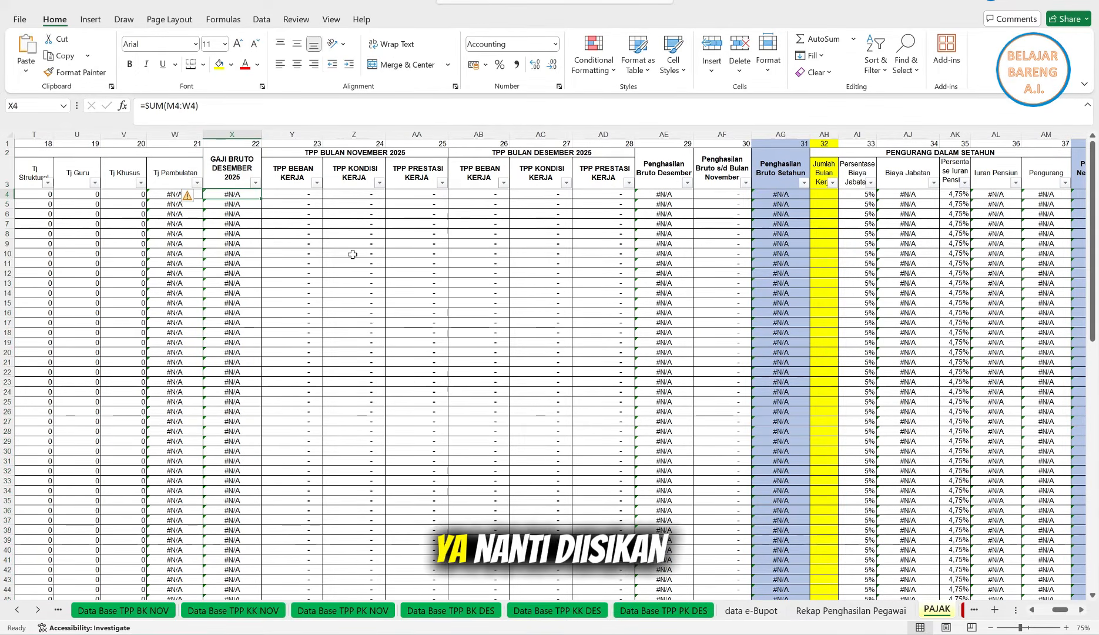
type("0")
key("Return")
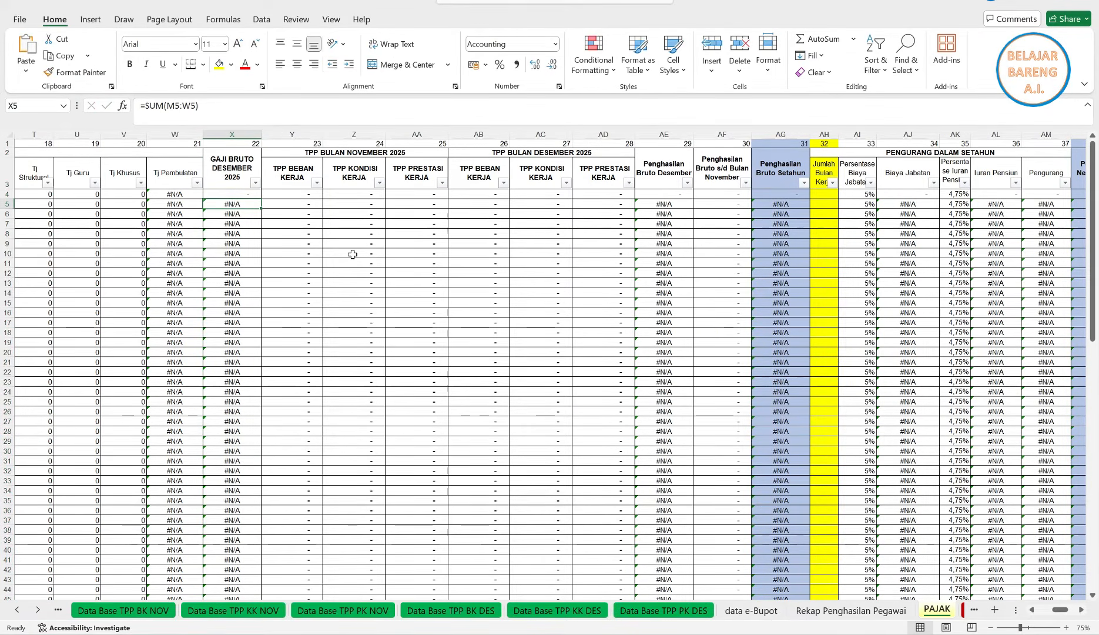
key("ctrl+z")
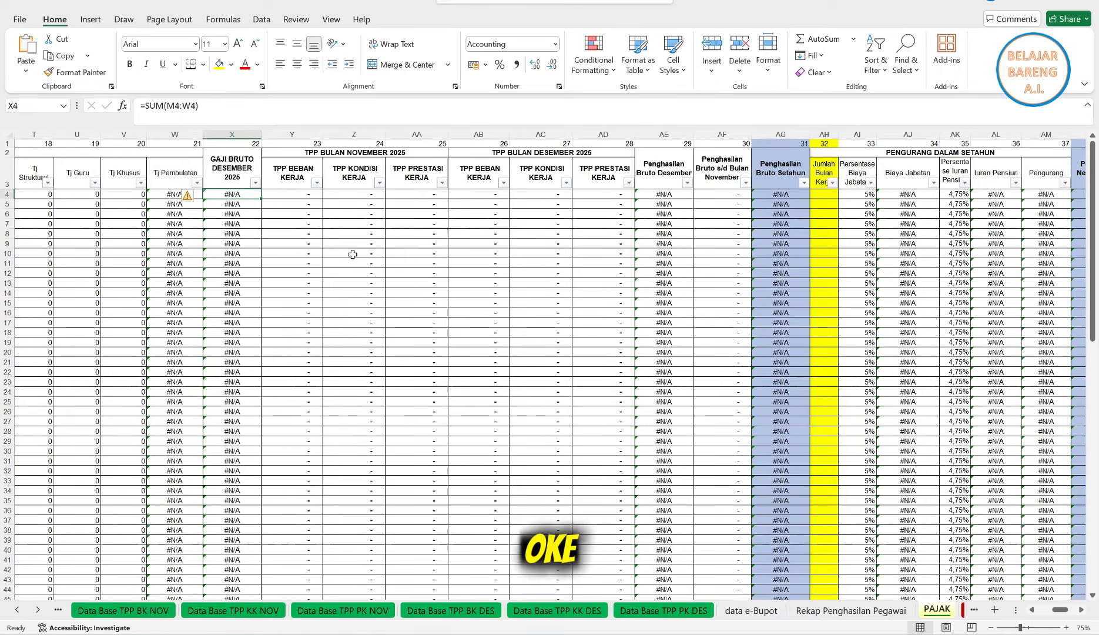
Step: Highlight the TPP BULAN NOVEMBER 2025 columns and view their source sheets, Data Base TPP BK NOV, KK NOV and PK NOV
left_click_drag(292, 134, 414, 148)
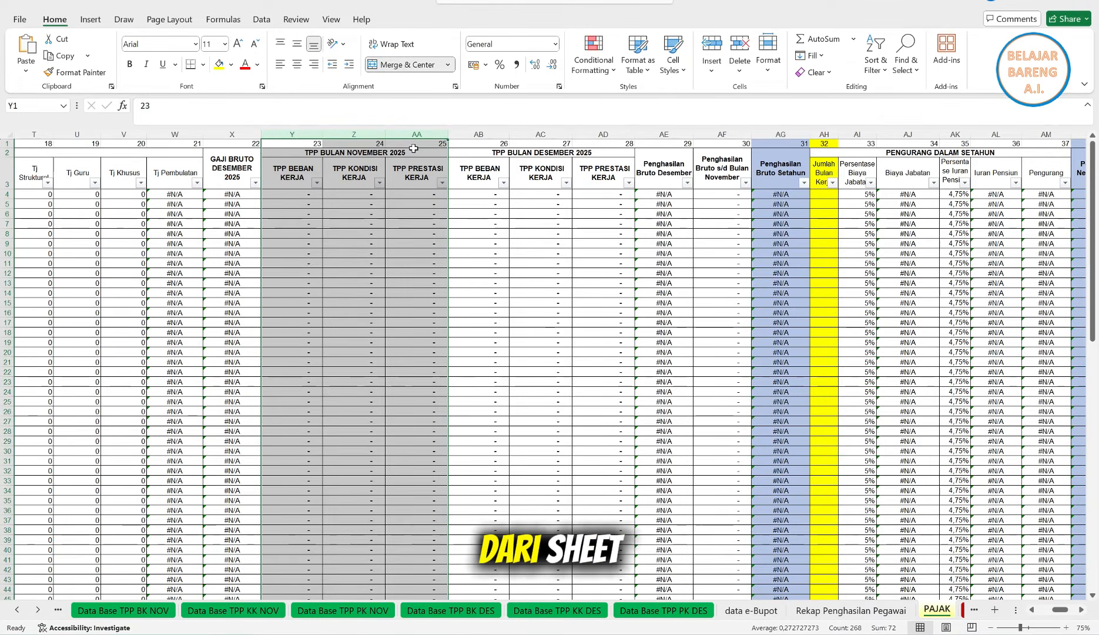
left_click(125, 612)
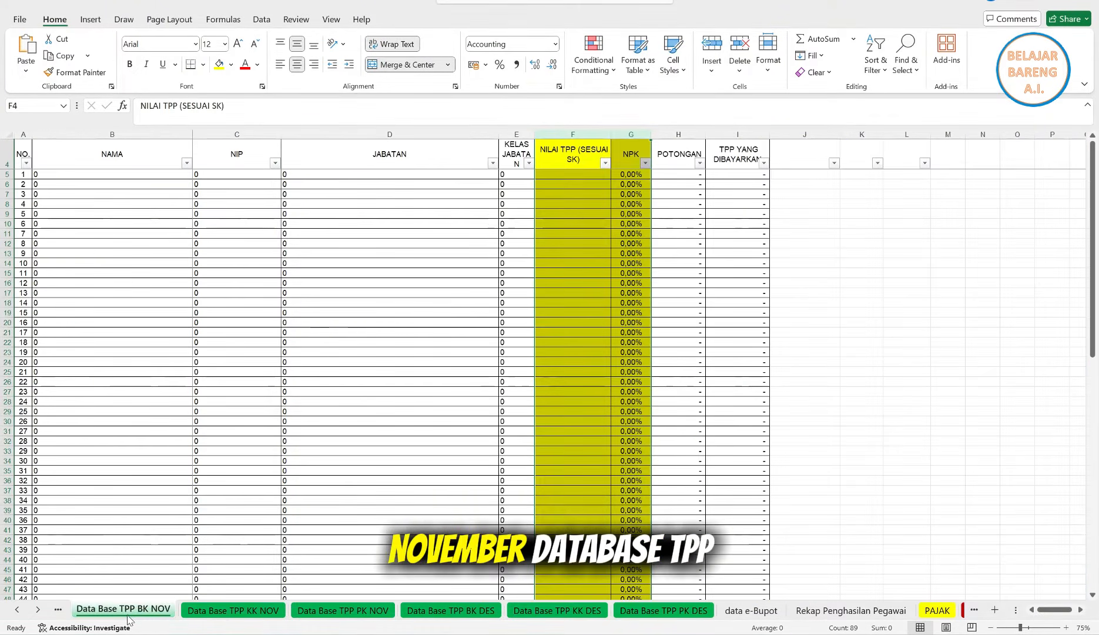
left_click(228, 613)
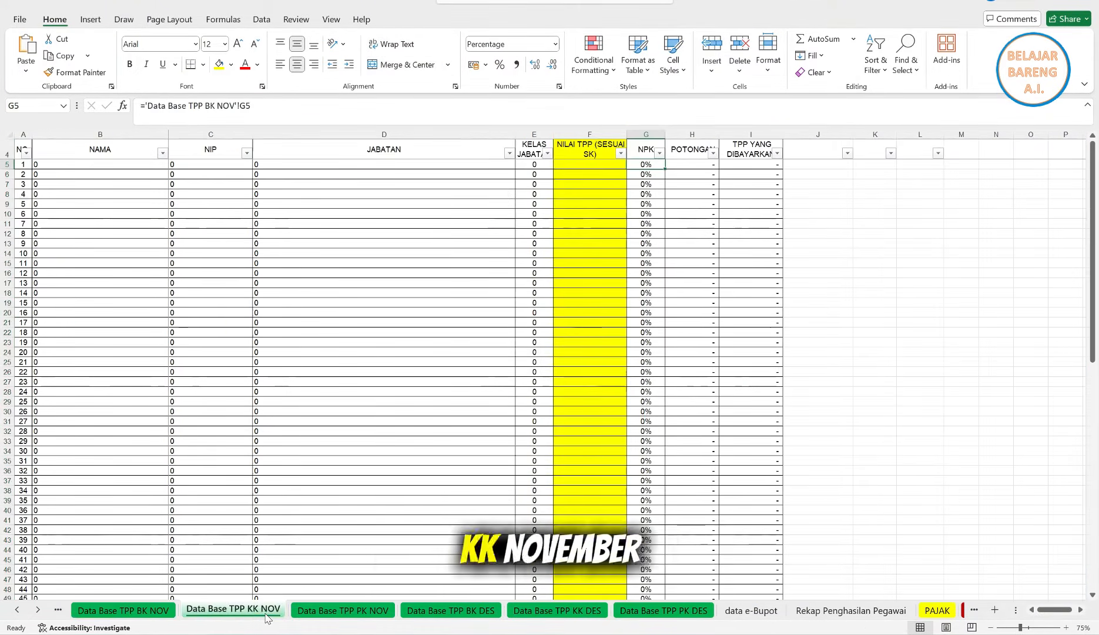
left_click(346, 612)
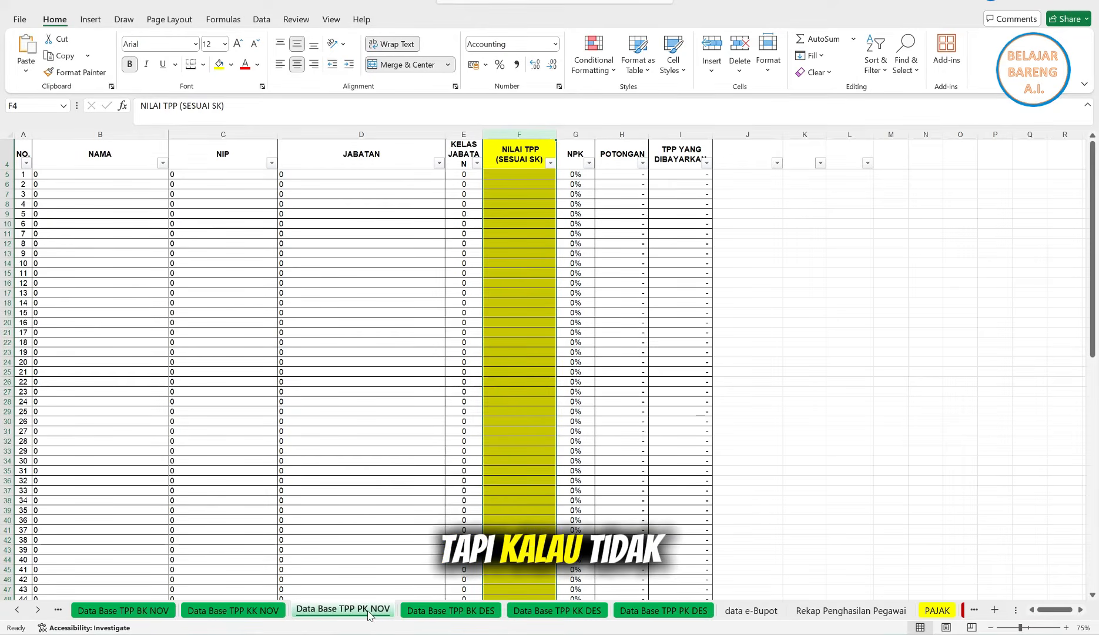
left_click(937, 610)
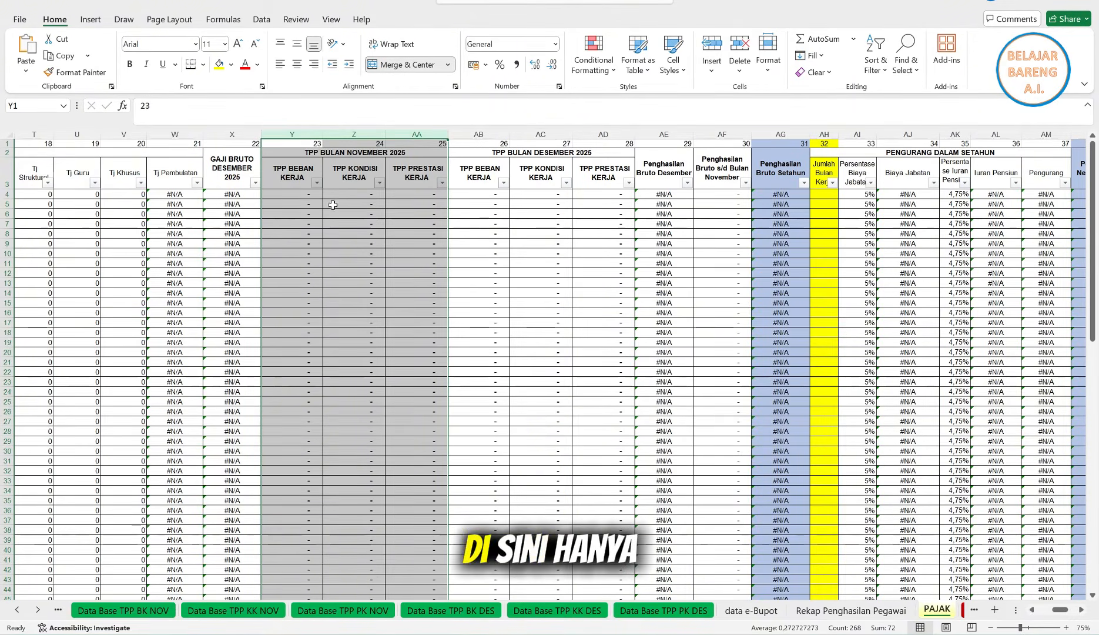
Step: Compare the three TPP BULAN NOVEMBER 2025 columns on PAJAK with the deposit columns on Rekap Penghasilan Pegawai
left_click_drag(292, 134, 432, 133)
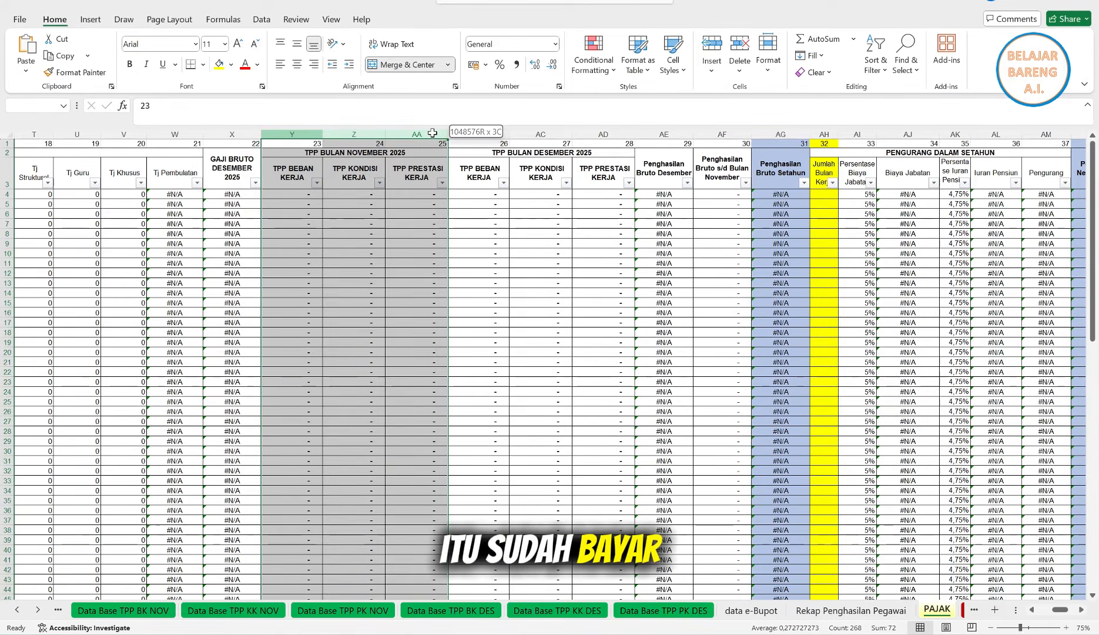
left_click_drag(432, 133, 432, 133)
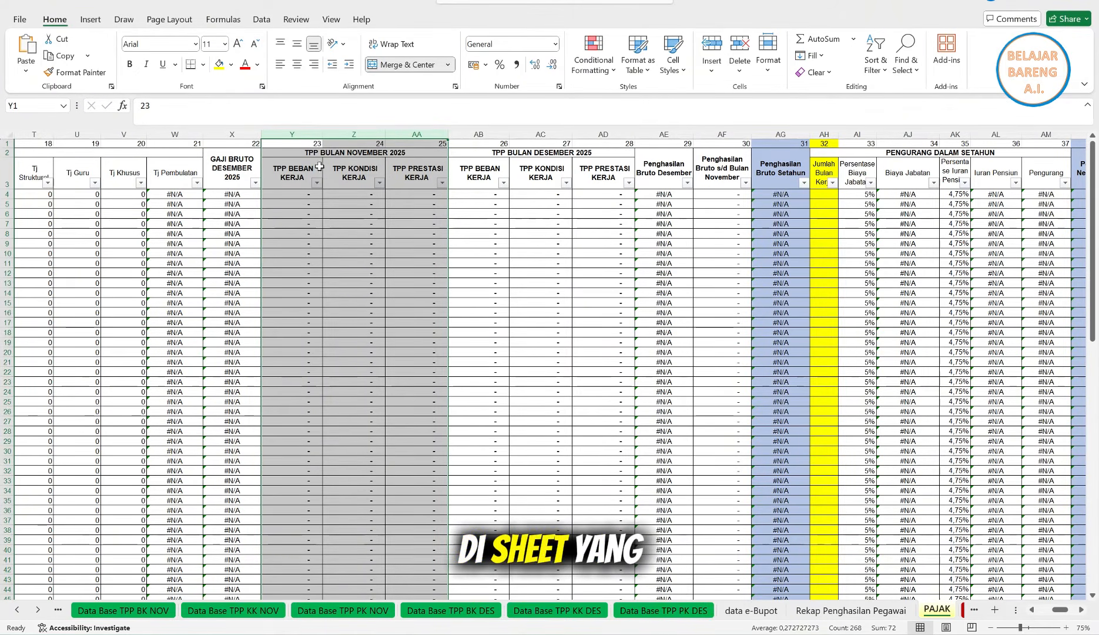
left_click(304, 135)
left_click_drag(304, 136, 422, 133)
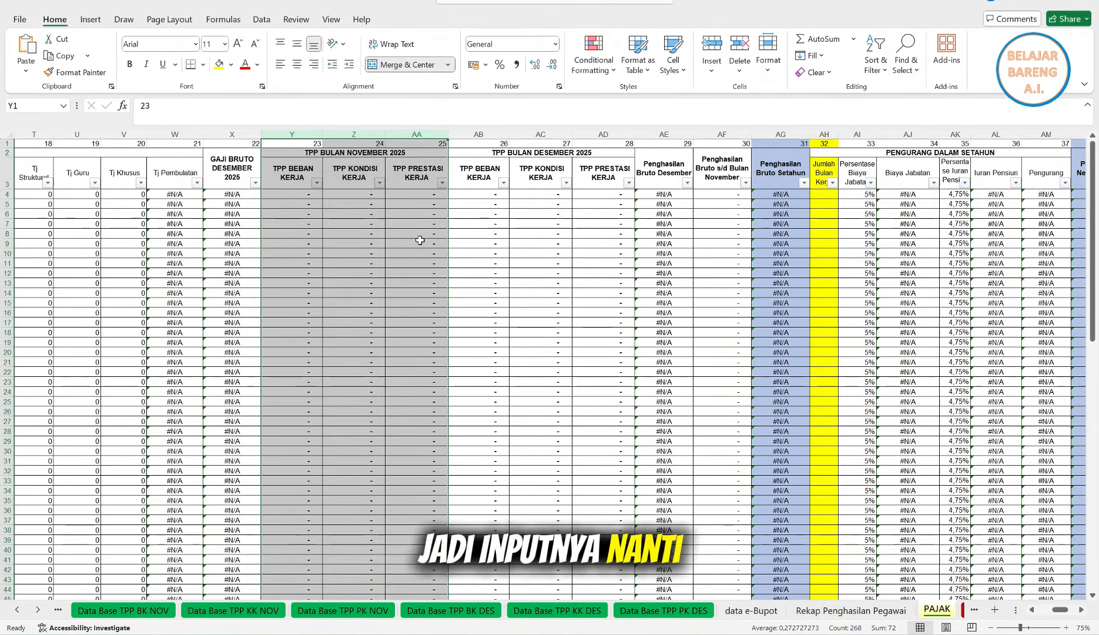
left_click(851, 610)
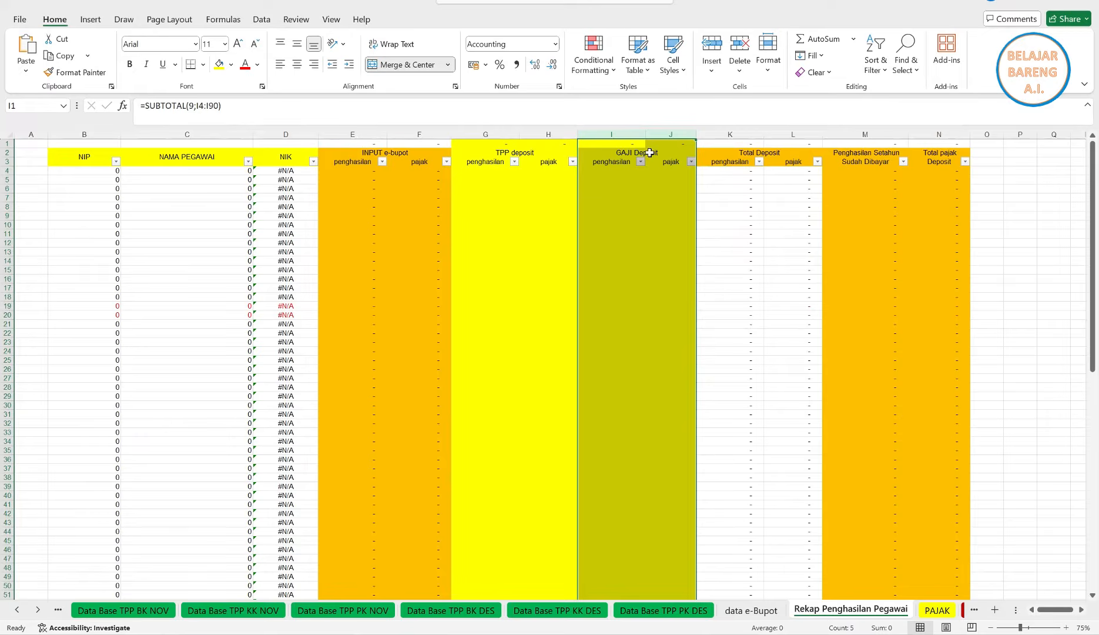
left_click(937, 610)
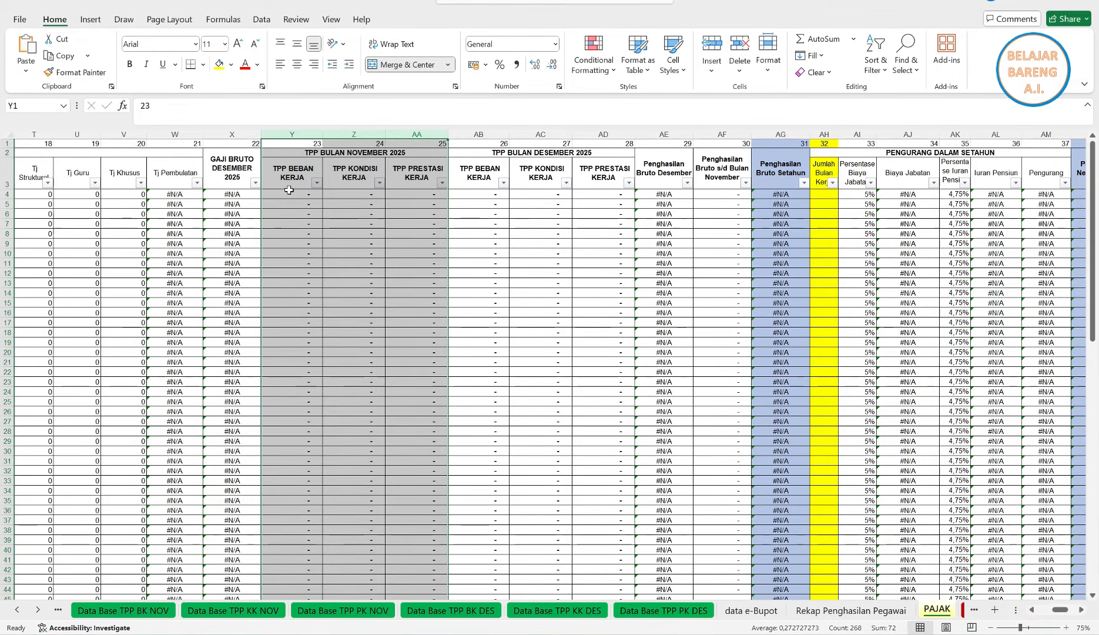
left_click_drag(294, 129, 431, 131)
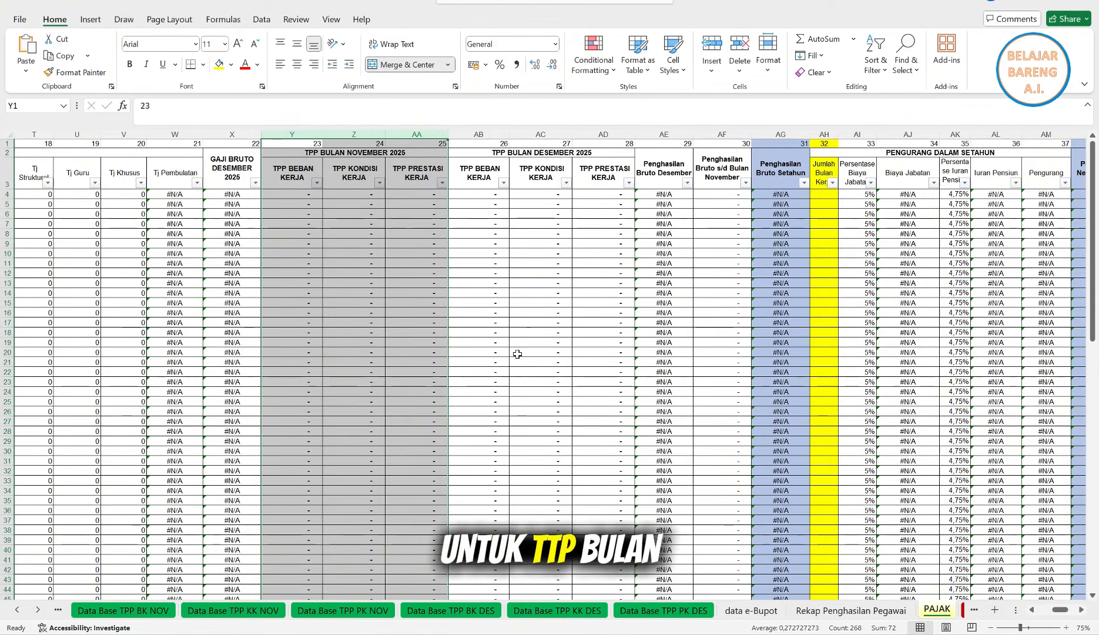
Step: Highlight the TPP BULAN DESEMBER 2025 columns and inspect the Penghasilan Bruto Desember formula, leaving it without edits
left_click(478, 134)
left_click_drag(479, 134, 603, 129)
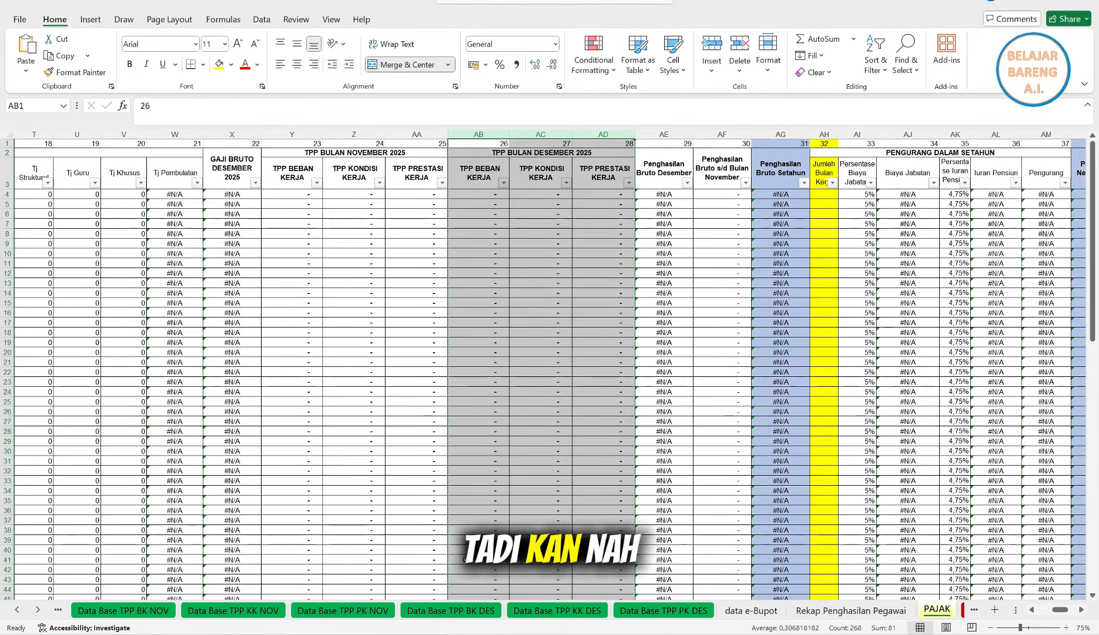
left_click(663, 194)
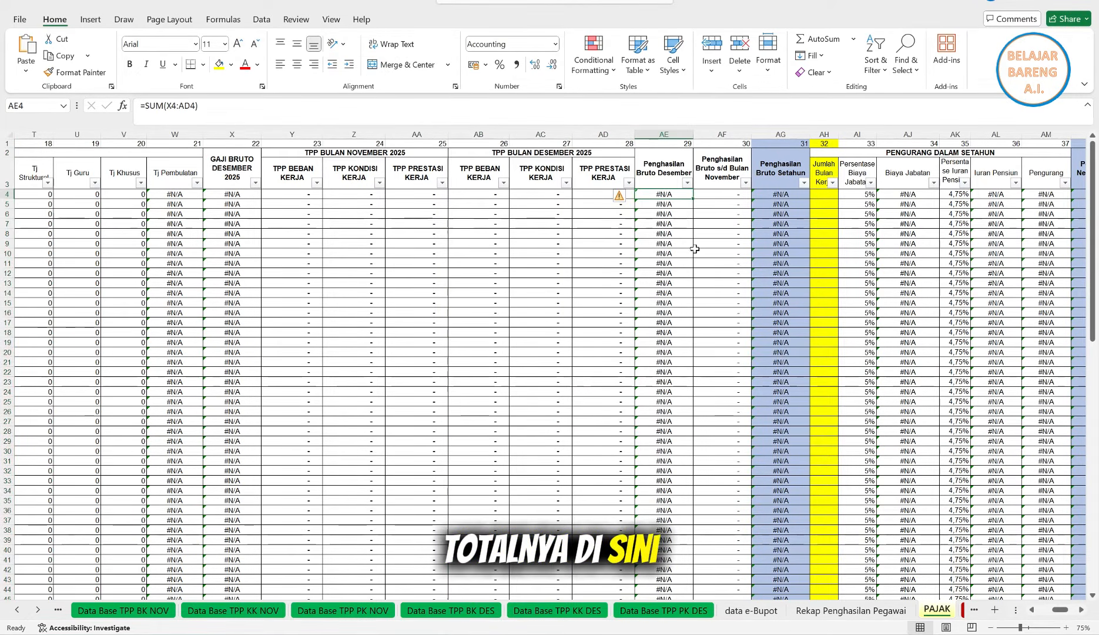
left_click(295, 104)
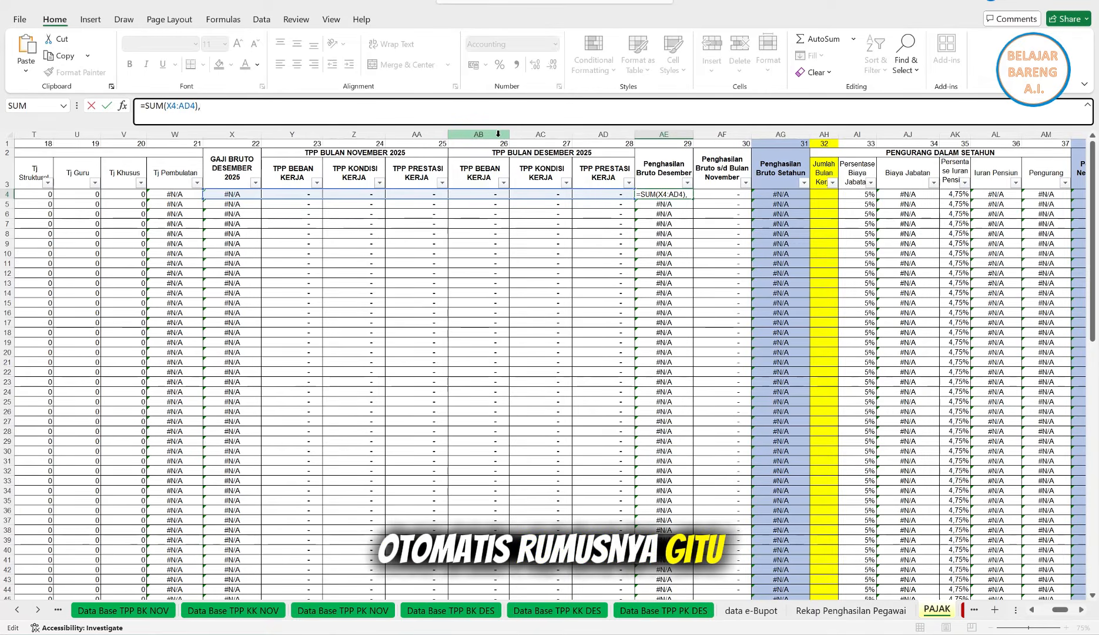
type(",")
key("Escape")
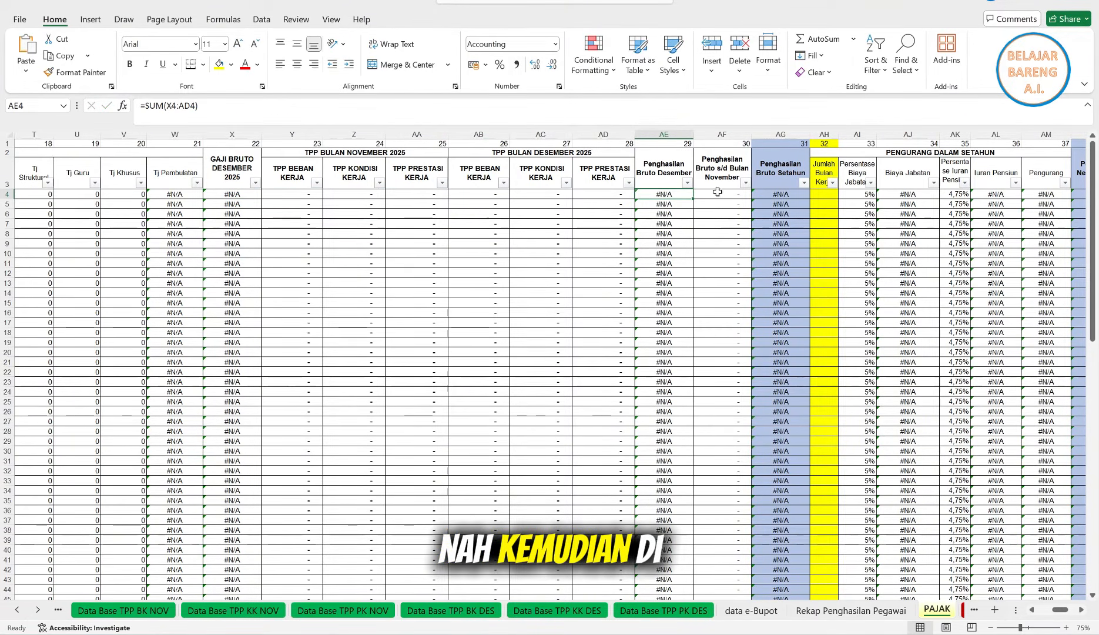
Step: Trace Penghasilan Bruto s/d Bulan November to the Penghasilan Setahun Sudah Dibayar column on Rekap Penghasilan Pegawai, and highlight PAJAK's Penghasilan Bruto Setahun column
left_click(717, 192)
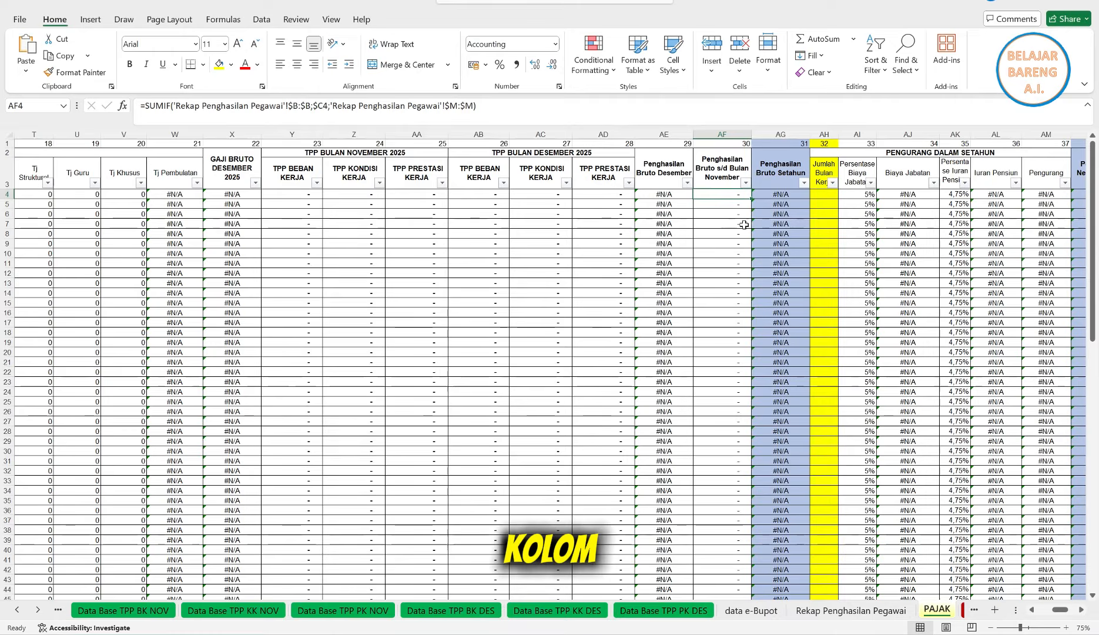
left_click(725, 133)
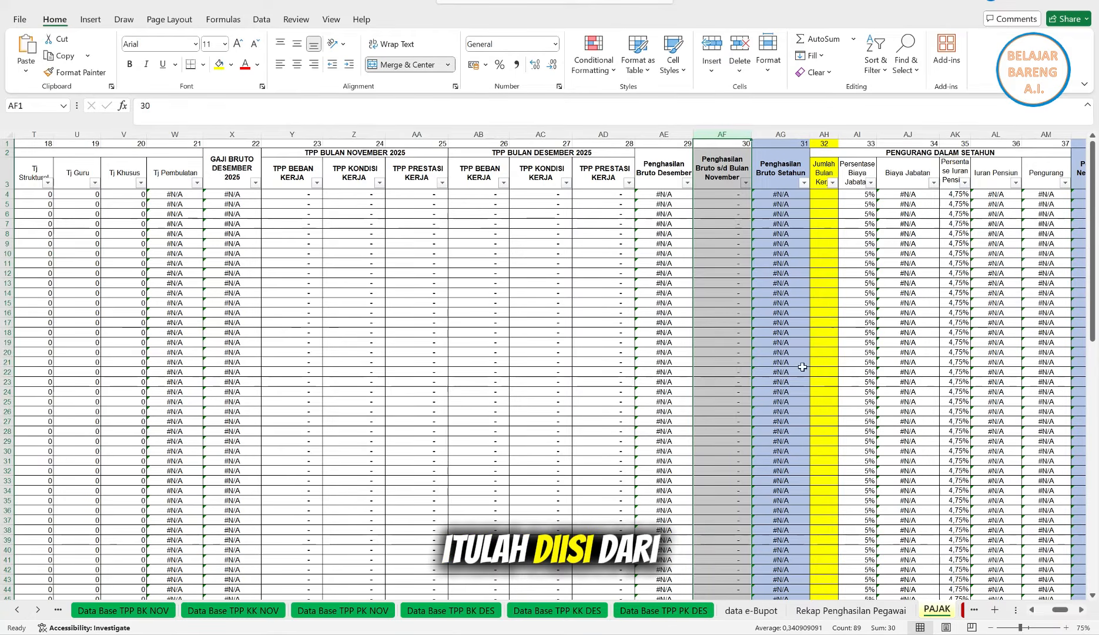
left_click(876, 614)
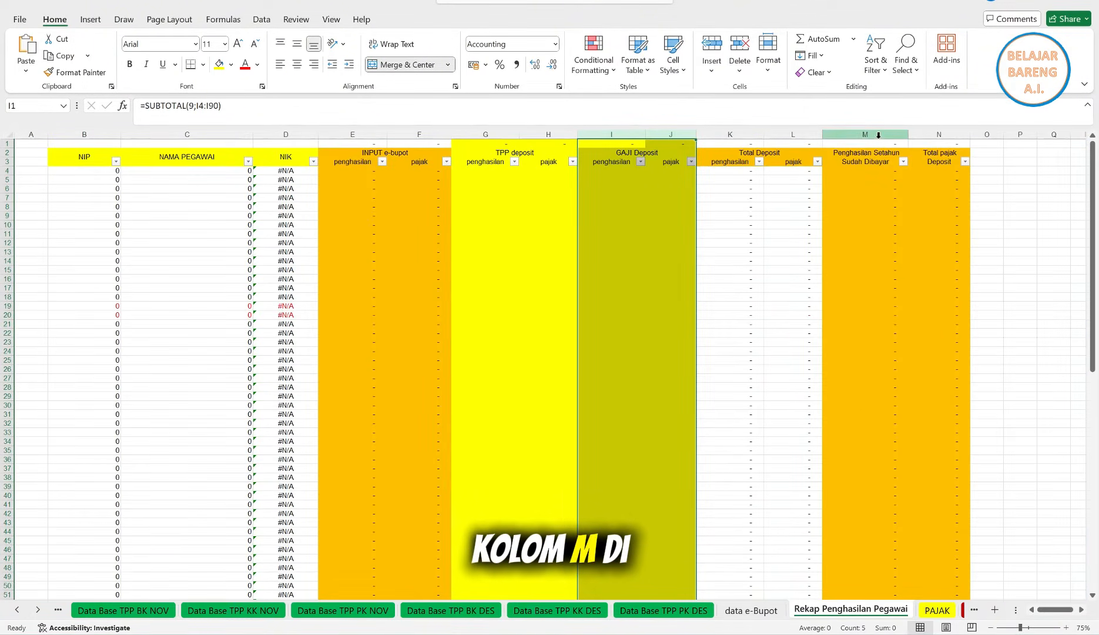
left_click(874, 132)
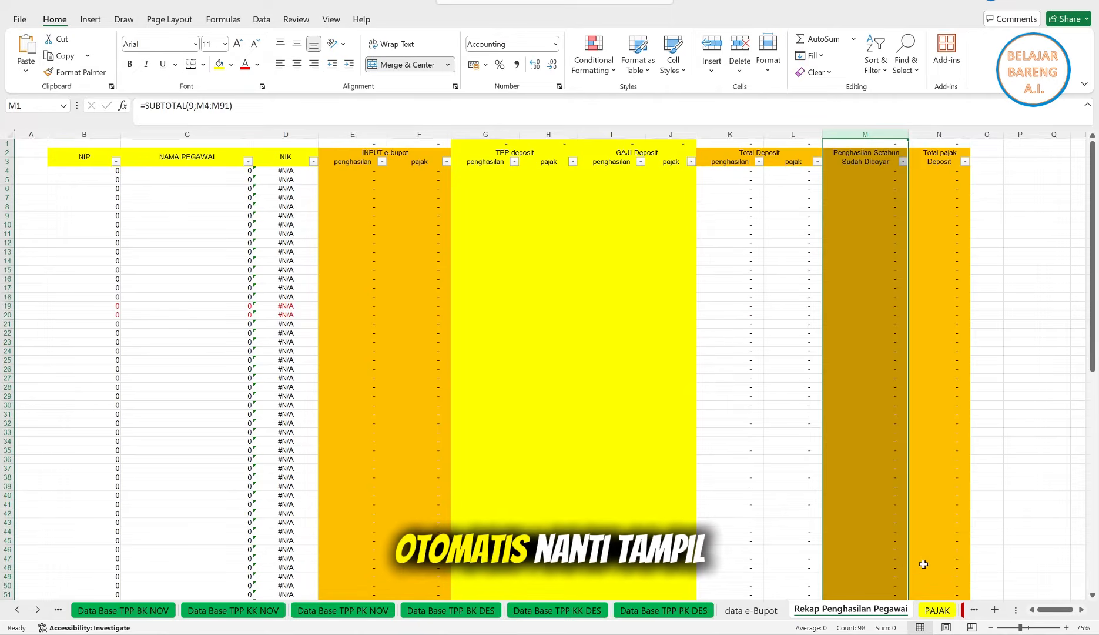
left_click(934, 611)
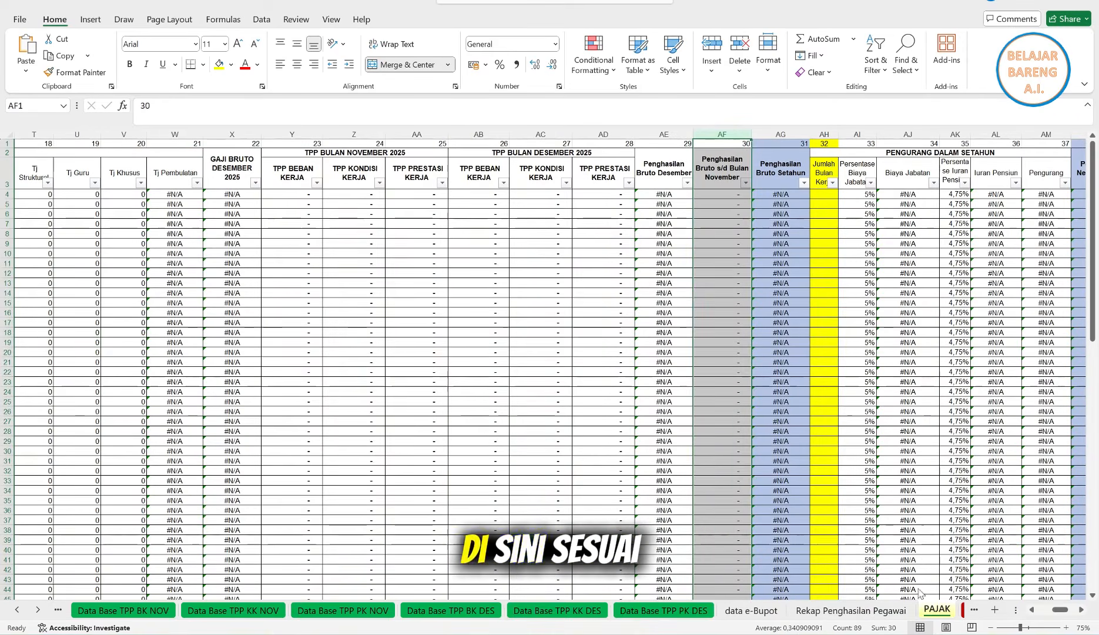
left_click(716, 194)
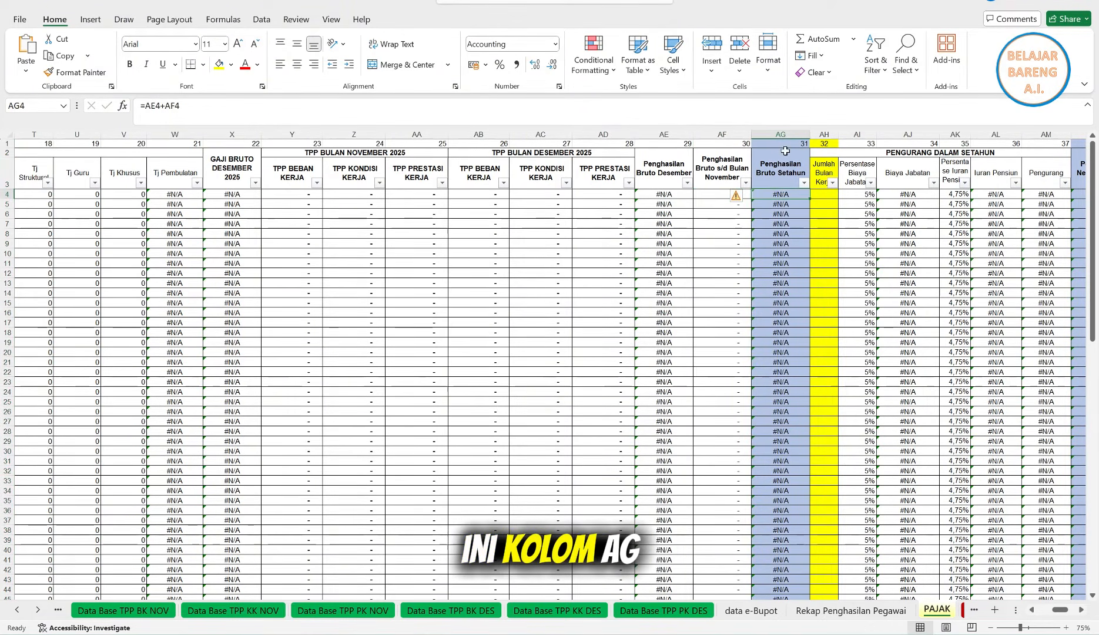
left_click(781, 134)
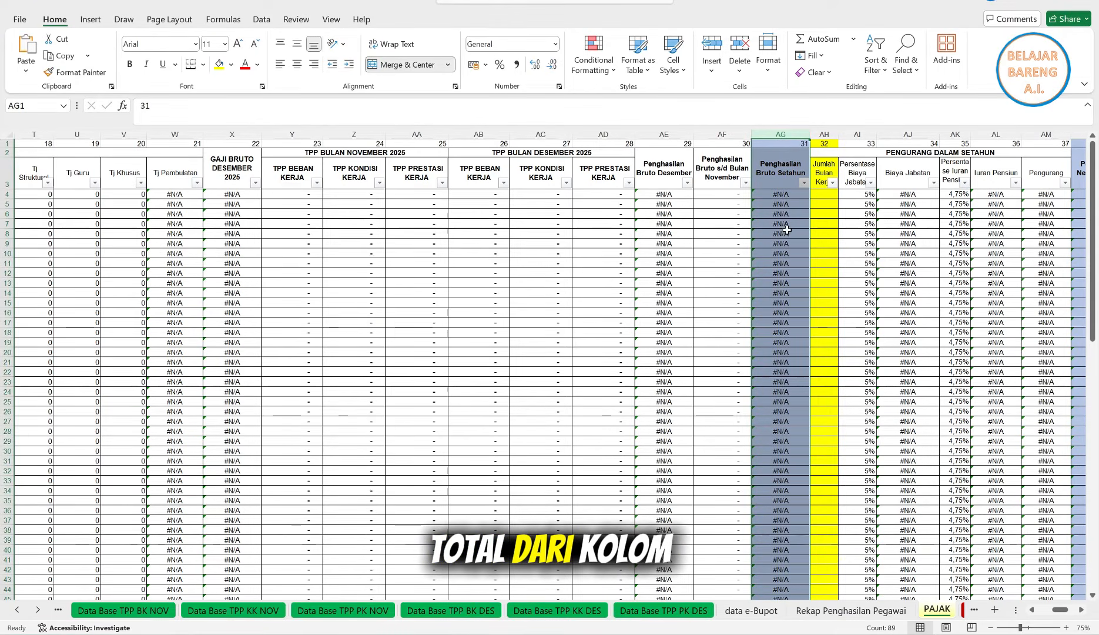
Step: Check the Penghasilan Bruto Setahun formula, then enter 12 as Jumlah Bulan Kerja in row 4 and replace it with 4
left_click(788, 194)
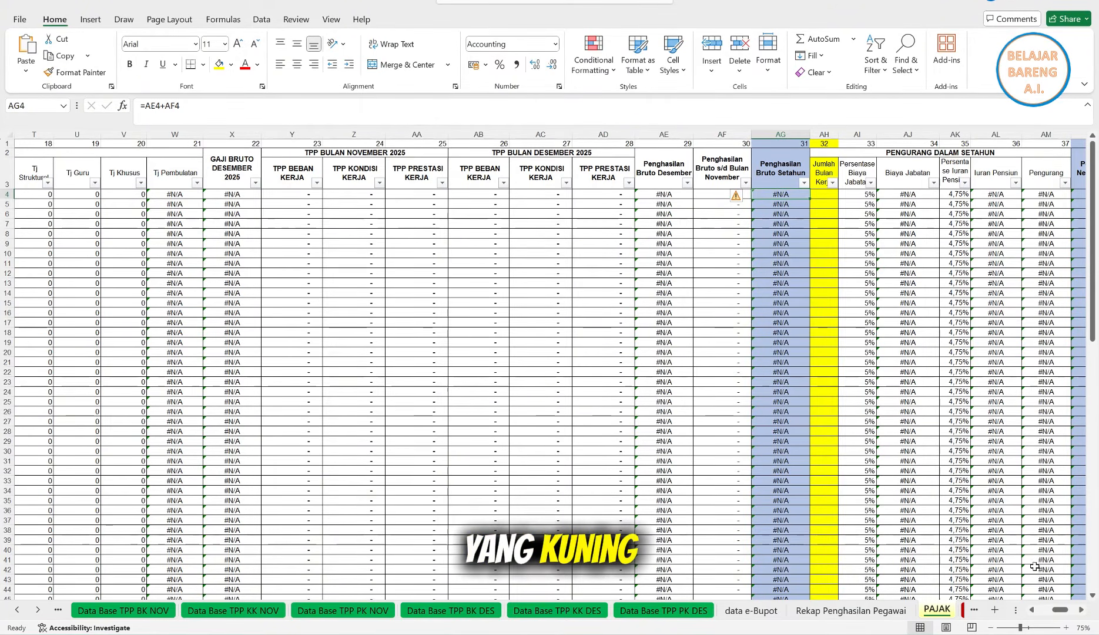
left_click(1081, 610)
scroll(1082, 613, "right", 6)
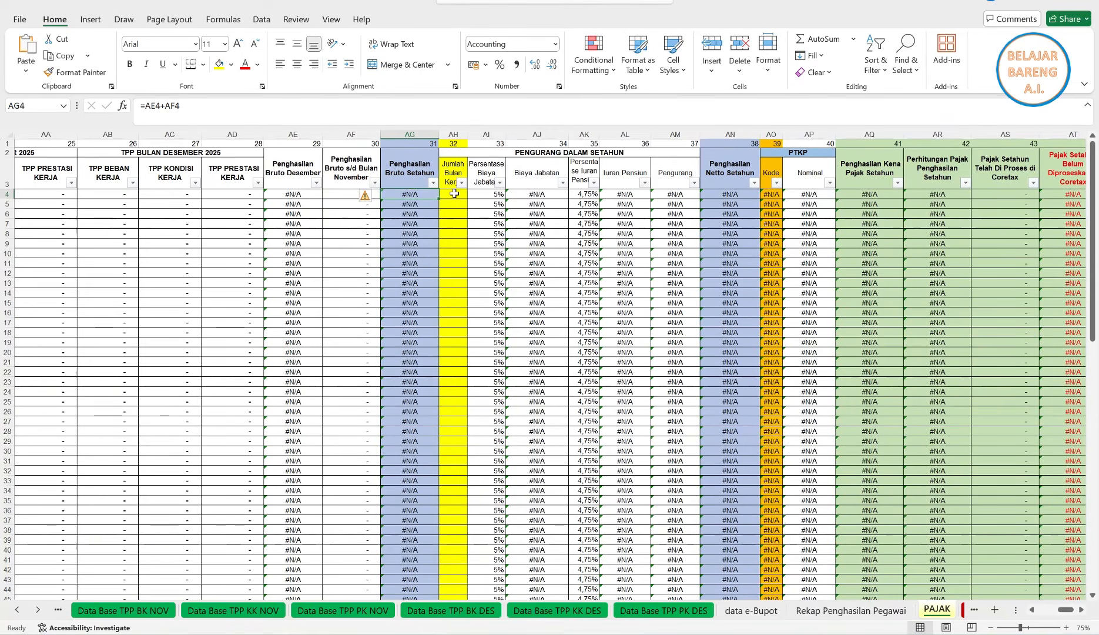
left_click(455, 193)
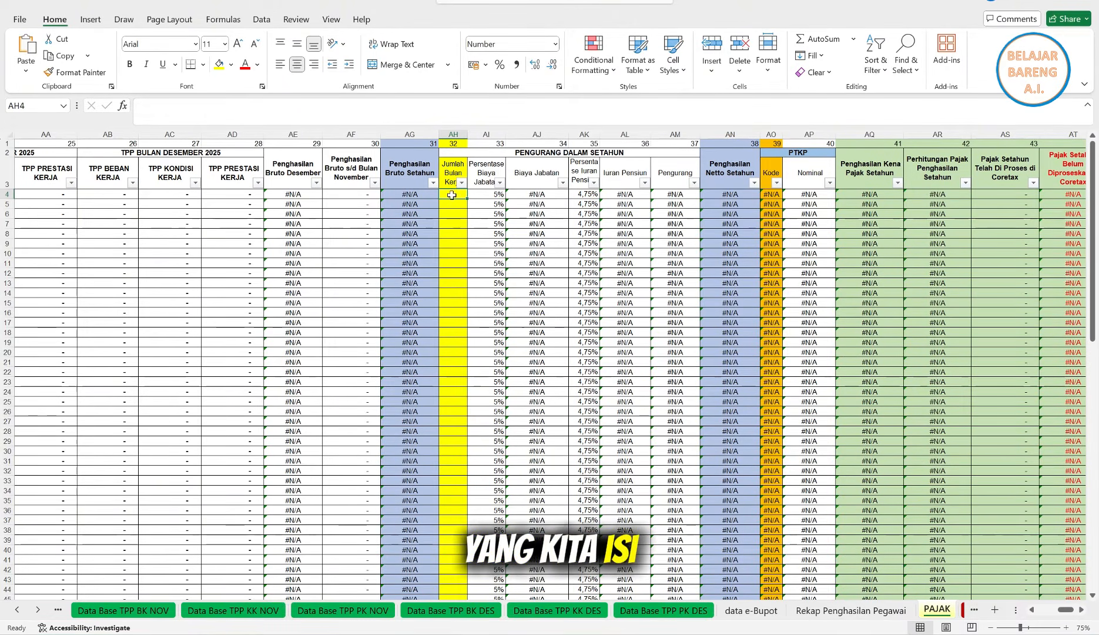
type("12")
key("ctrl+Return")
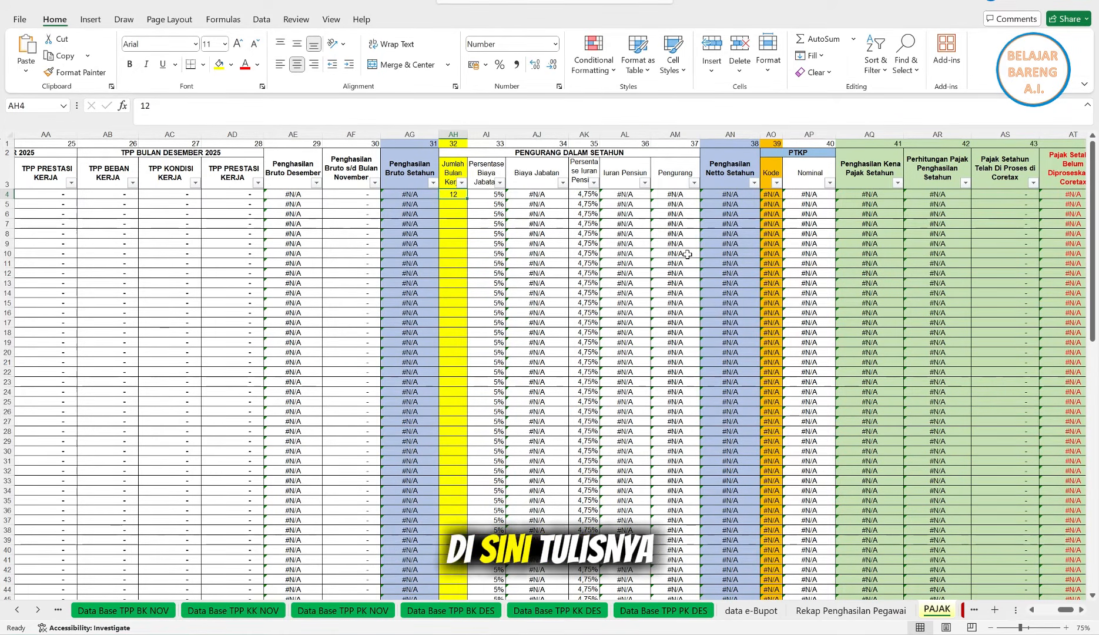
type("44")
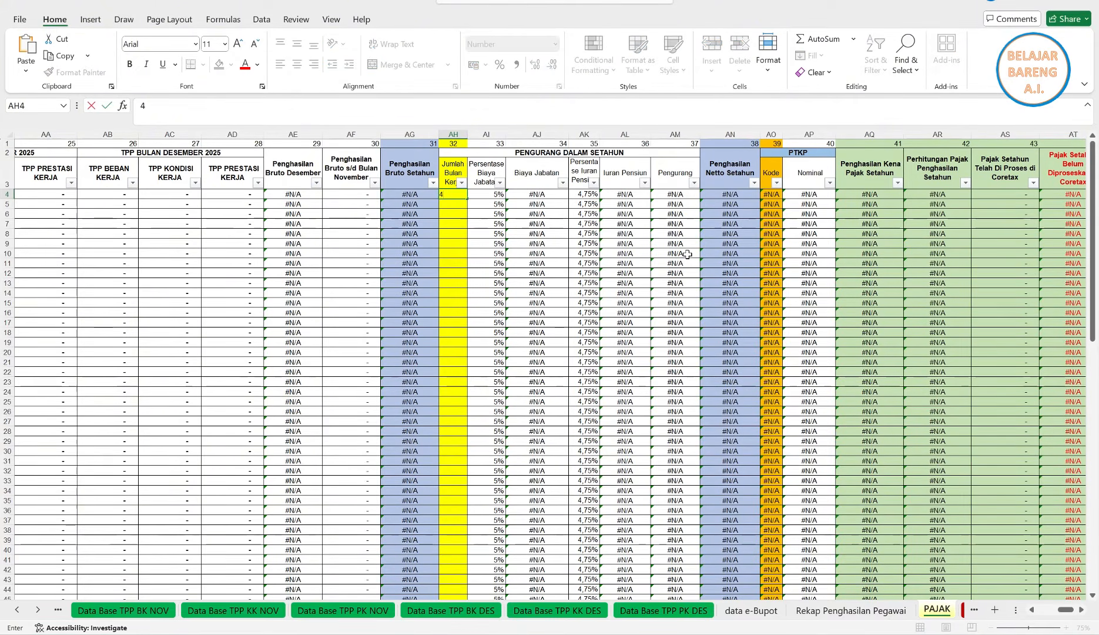
key("Return")
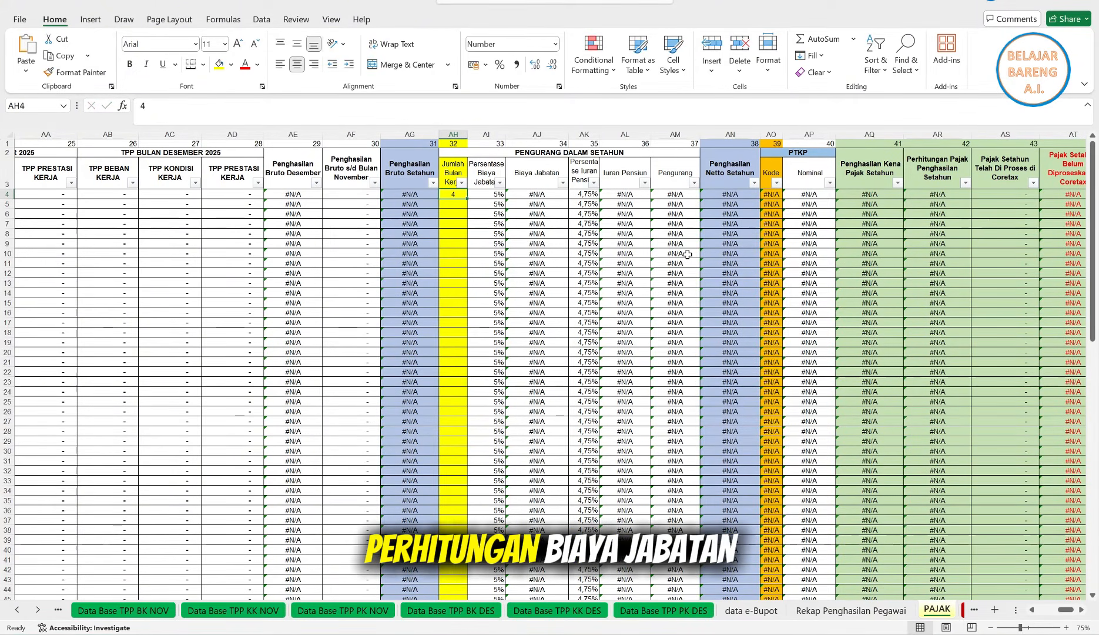
Step: Compare the row 4 Biaya Jabatan and Iuran Pensiun formulas and relate them to the Jumlah Bulan Kerja entry
left_click(537, 197)
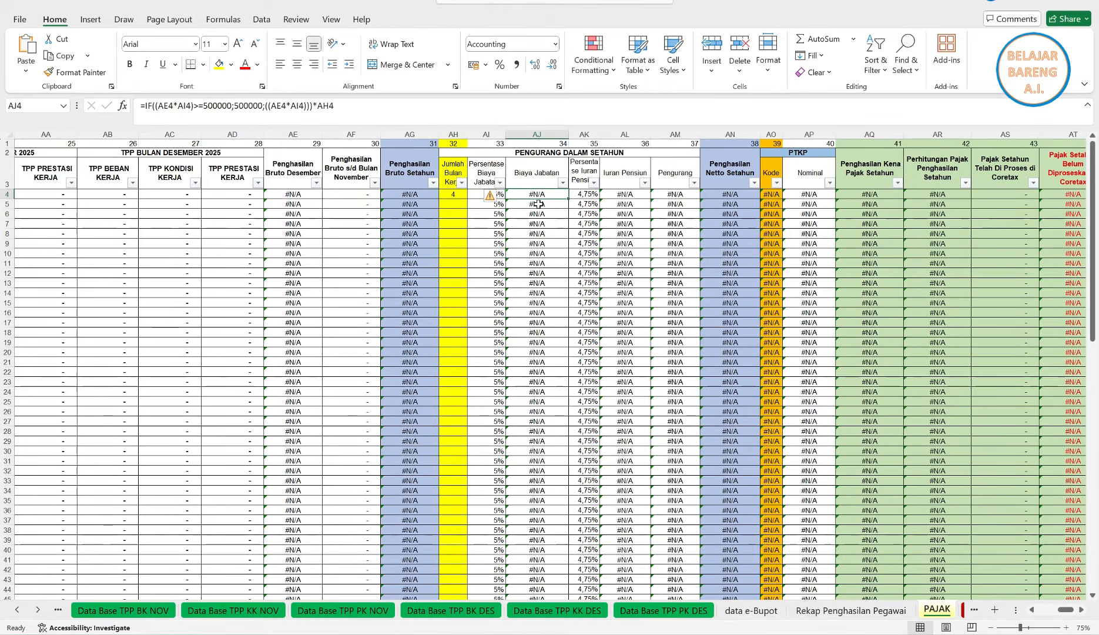
left_click(617, 195)
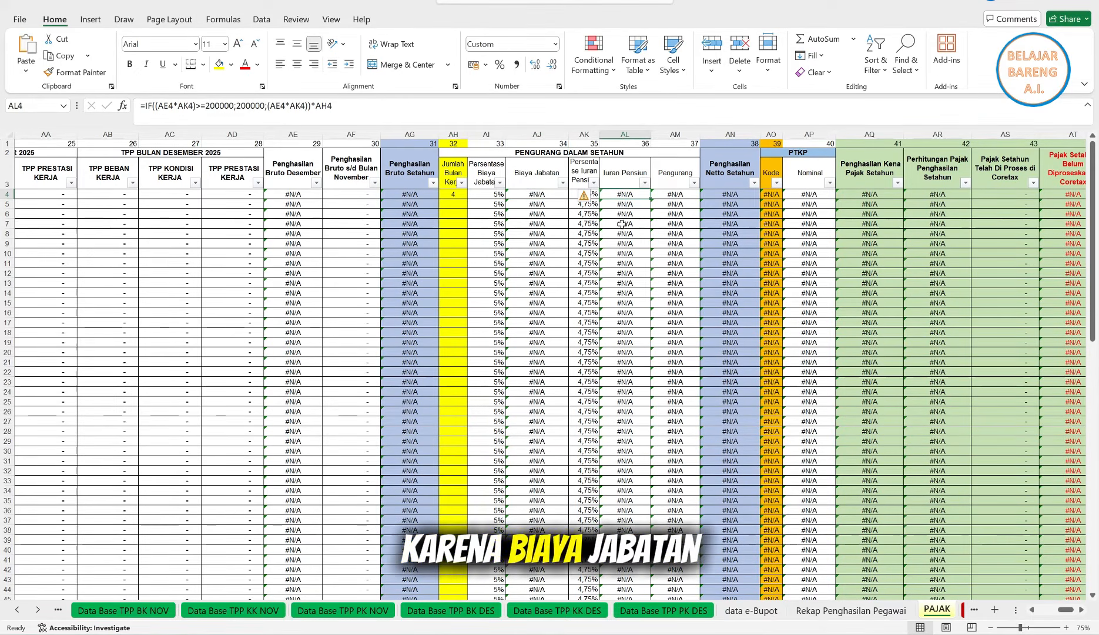
left_click(531, 196)
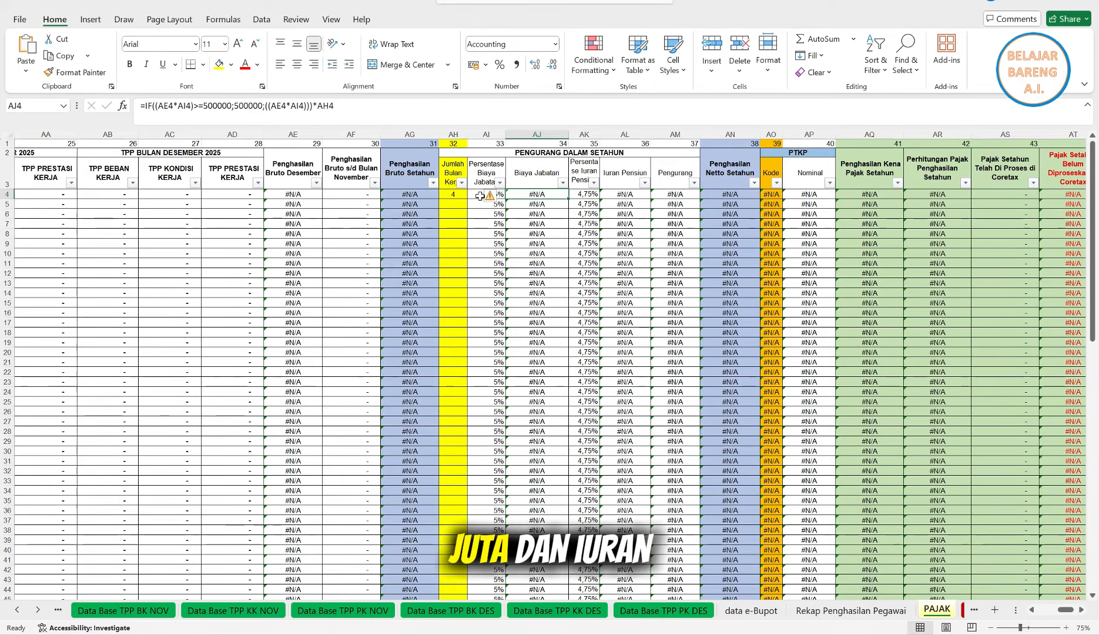
left_click(629, 195)
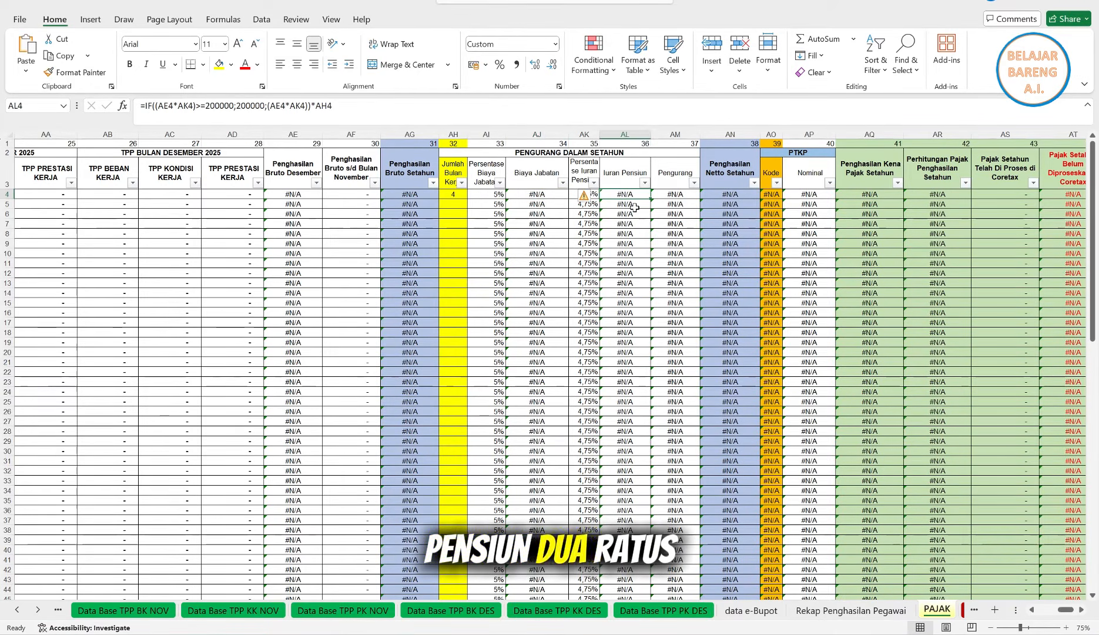
left_click(453, 196)
left_click(536, 195)
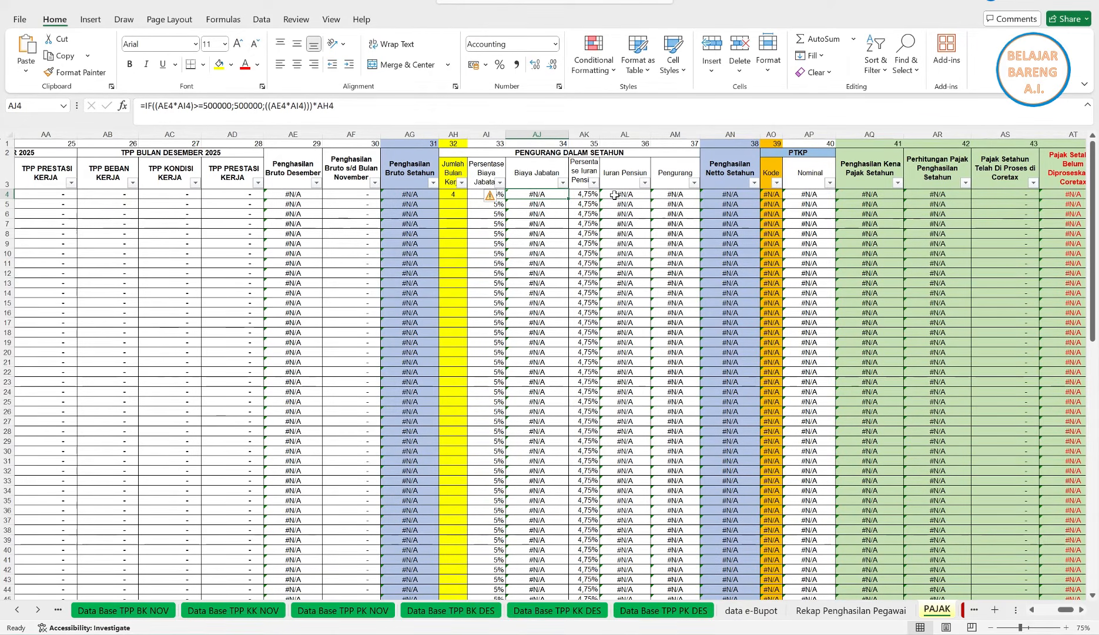
Step: Inspect the formula behind the orange PTKP Kode column in row 4 and its header
left_click(776, 195)
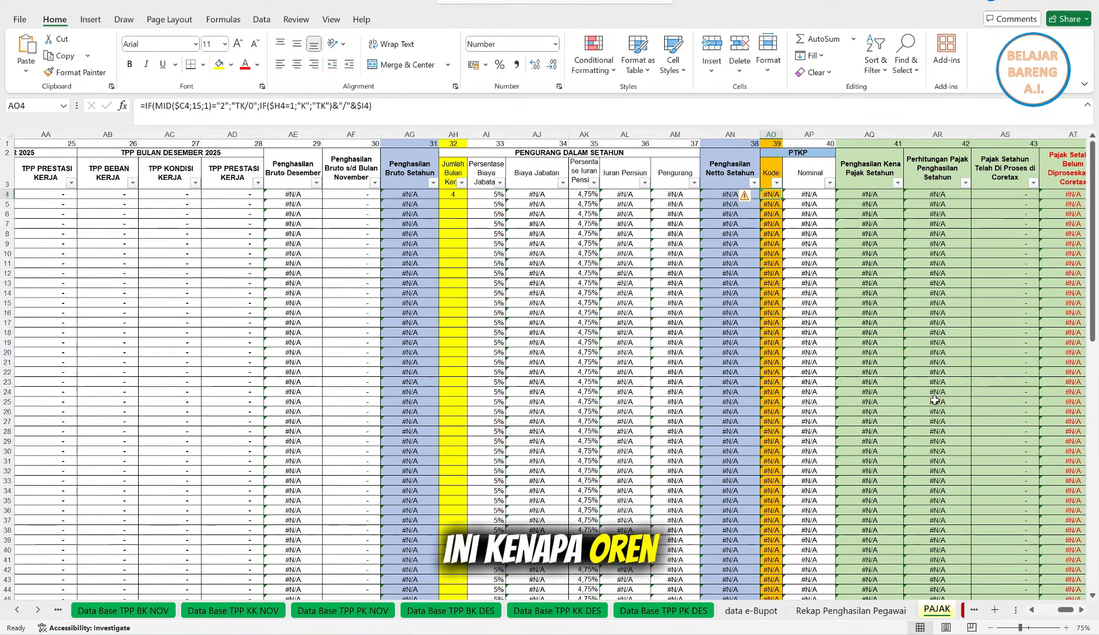
left_click(1082, 610)
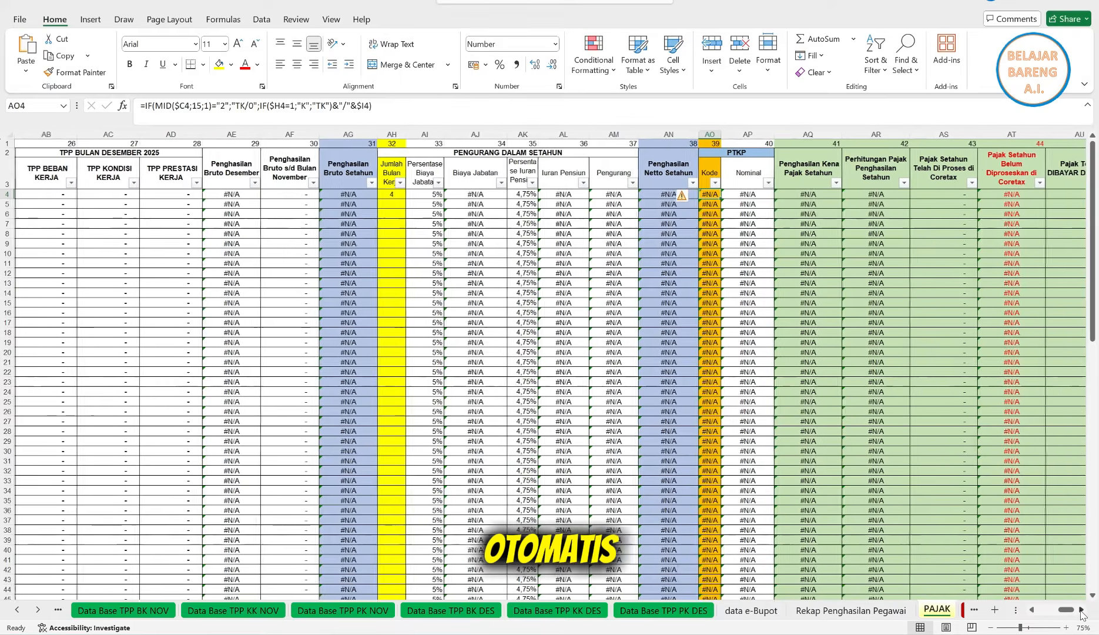
left_click(1081, 609)
left_click(1082, 609)
left_click(1082, 609)
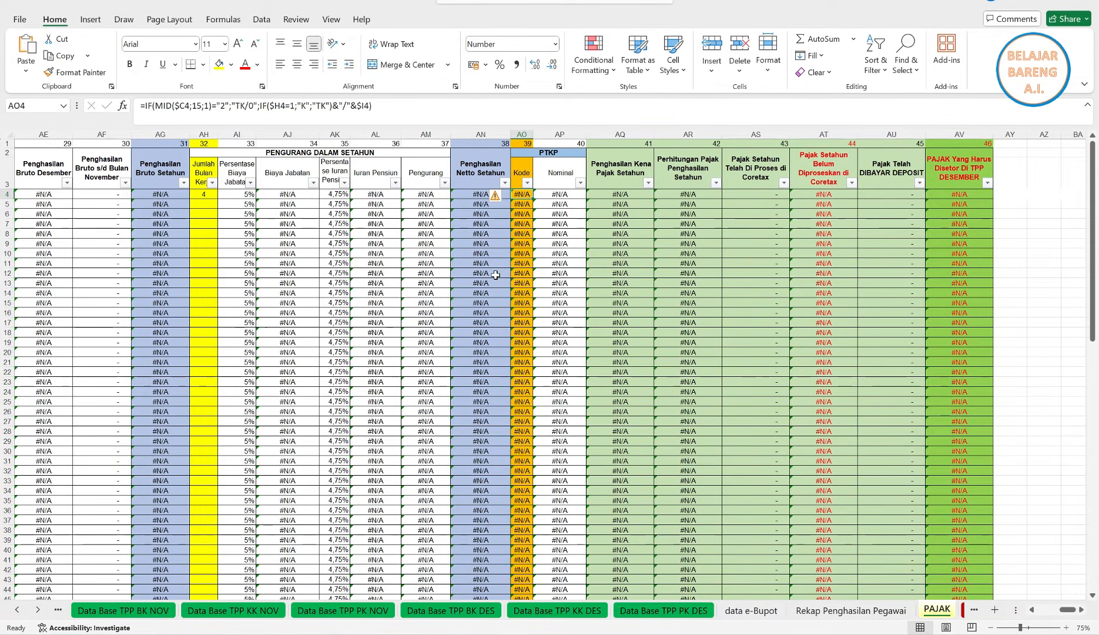
left_click(515, 174)
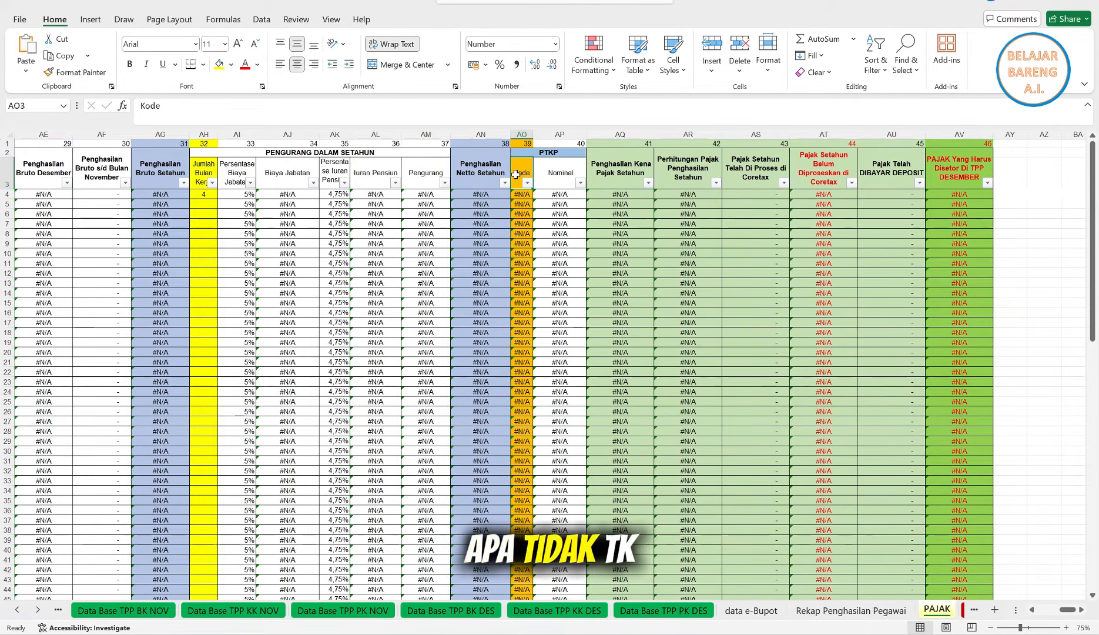
left_click(519, 197)
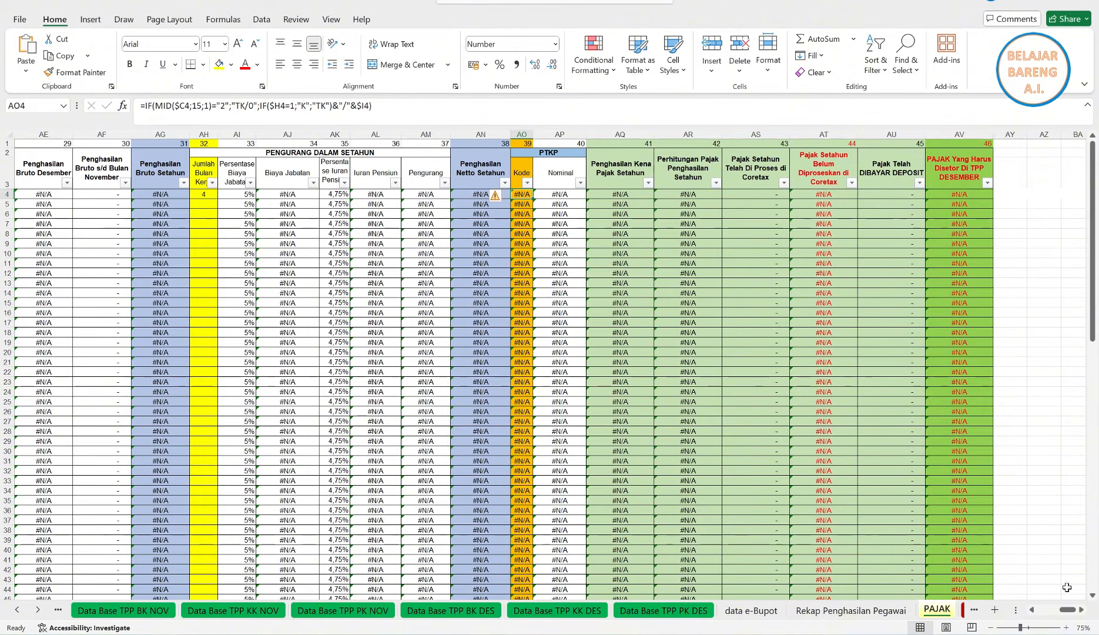
Step: Trace the PTKP Kode formula's references to DATA PEGAWAI by highlighting the jistri and janak columns
left_click_drag(1069, 614, 993, 617)
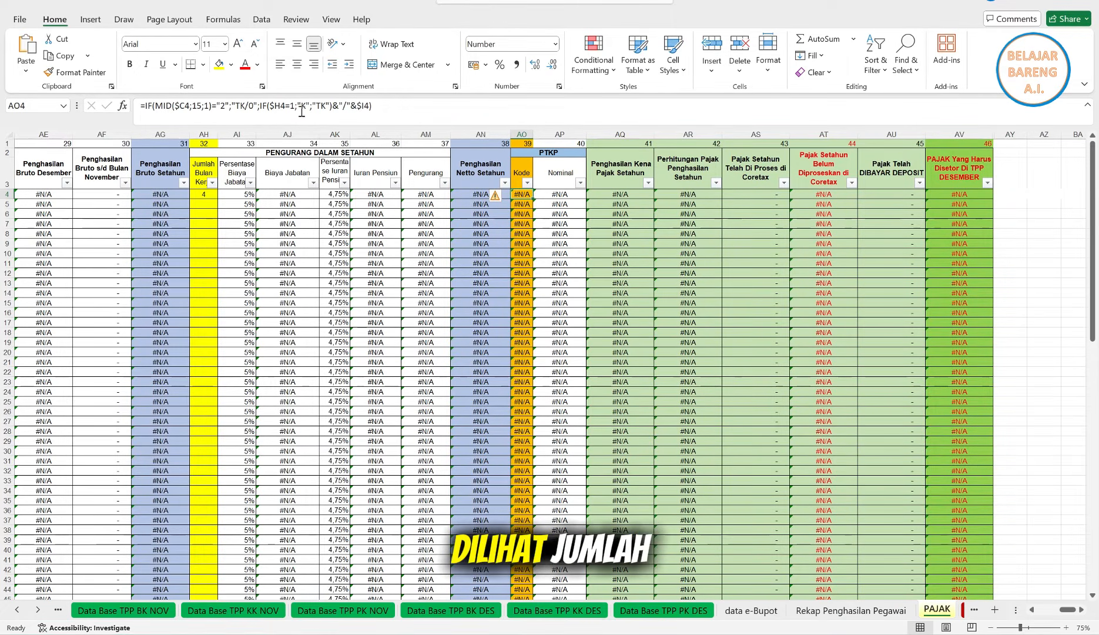
left_click_drag(1064, 613, 1035, 617)
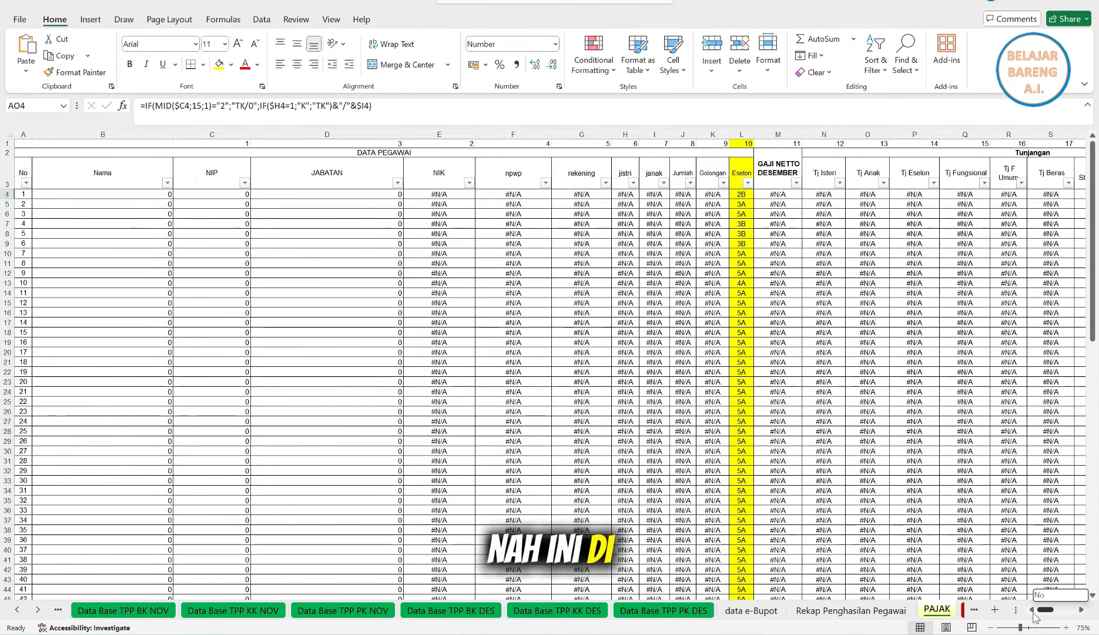
left_click(626, 134)
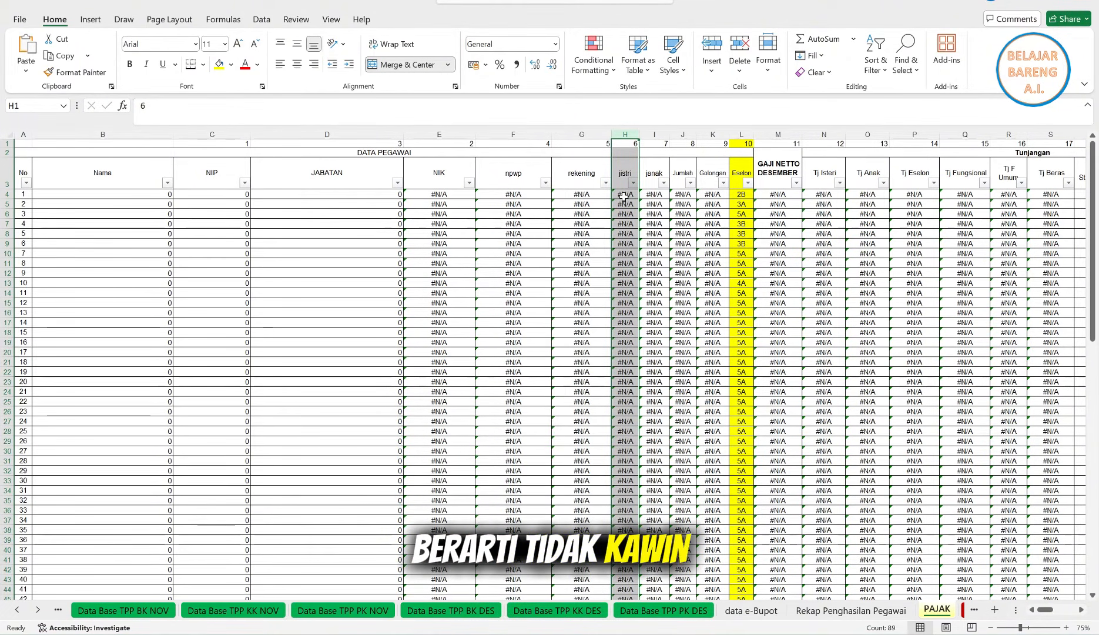
left_click(654, 134)
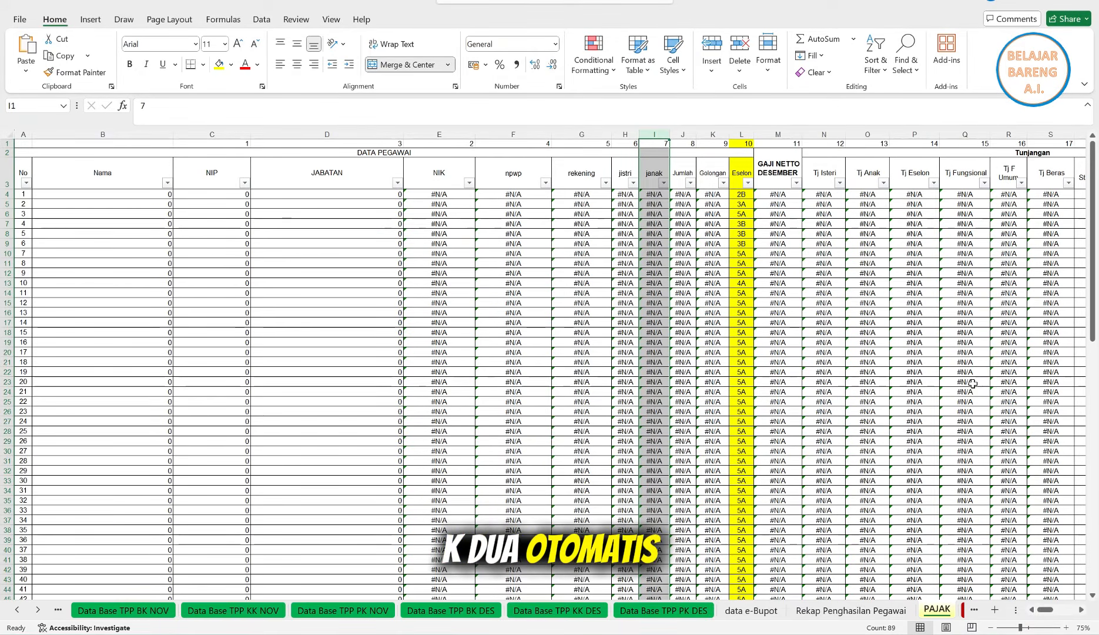
Step: Inspect the PTKP Nominal formula in row 4 and highlight the Jumlah Bulan Kerja and Kode columns
scroll(1081, 614, "right", 10)
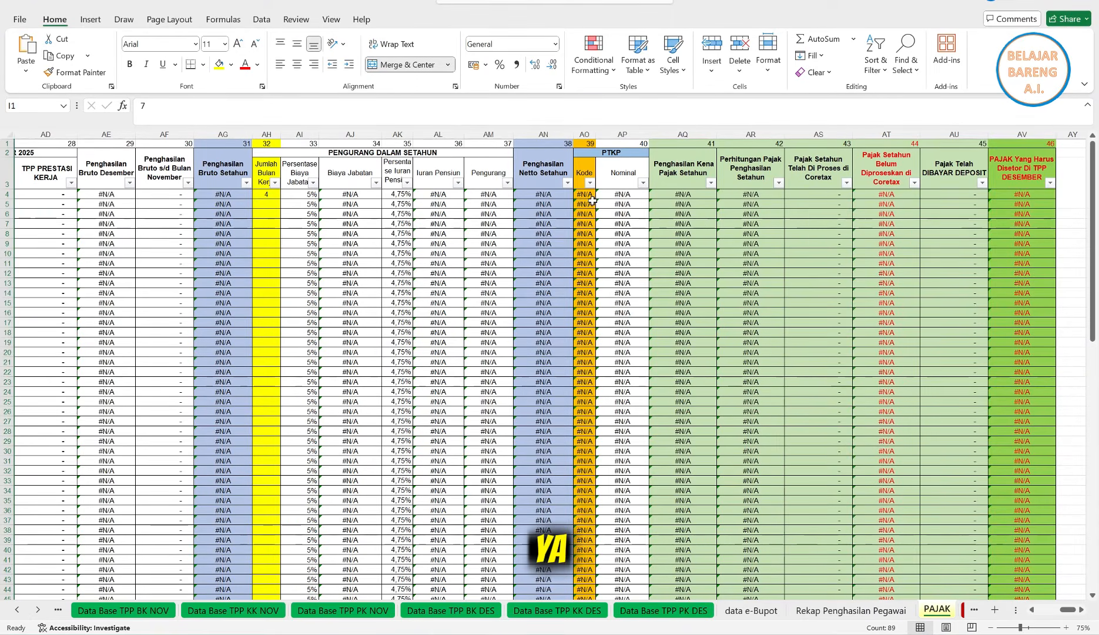
left_click(591, 196)
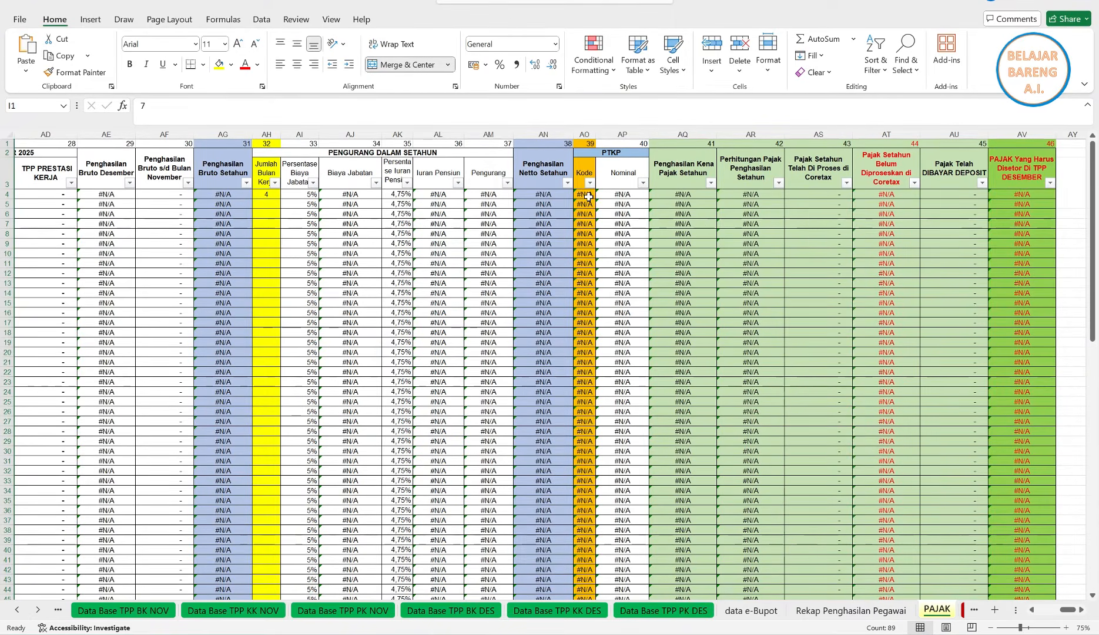
left_click(618, 197)
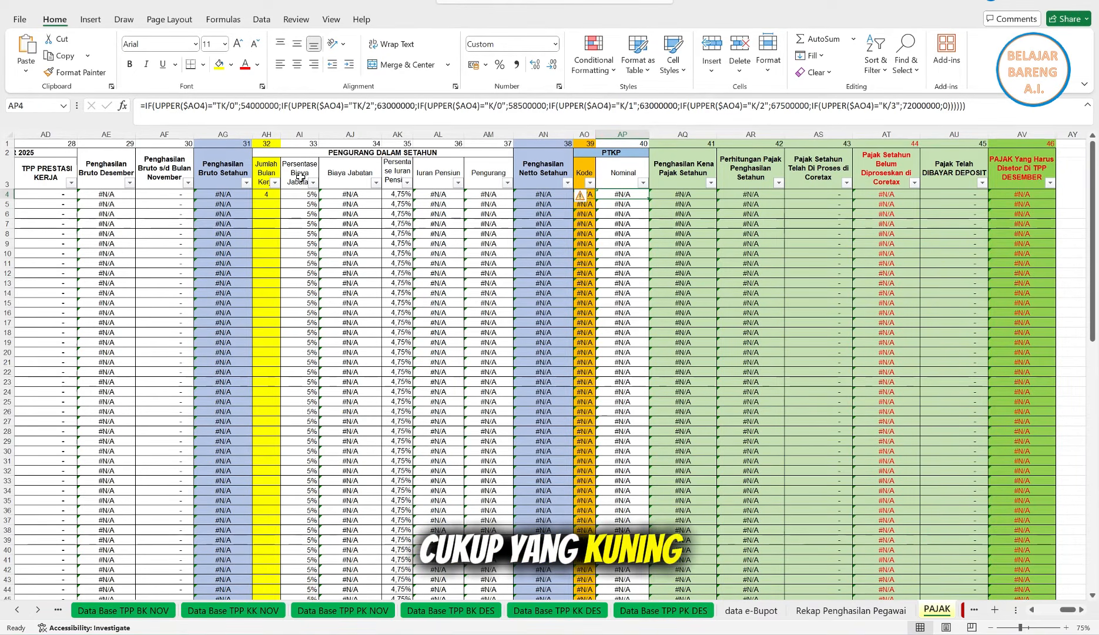
left_click(265, 134)
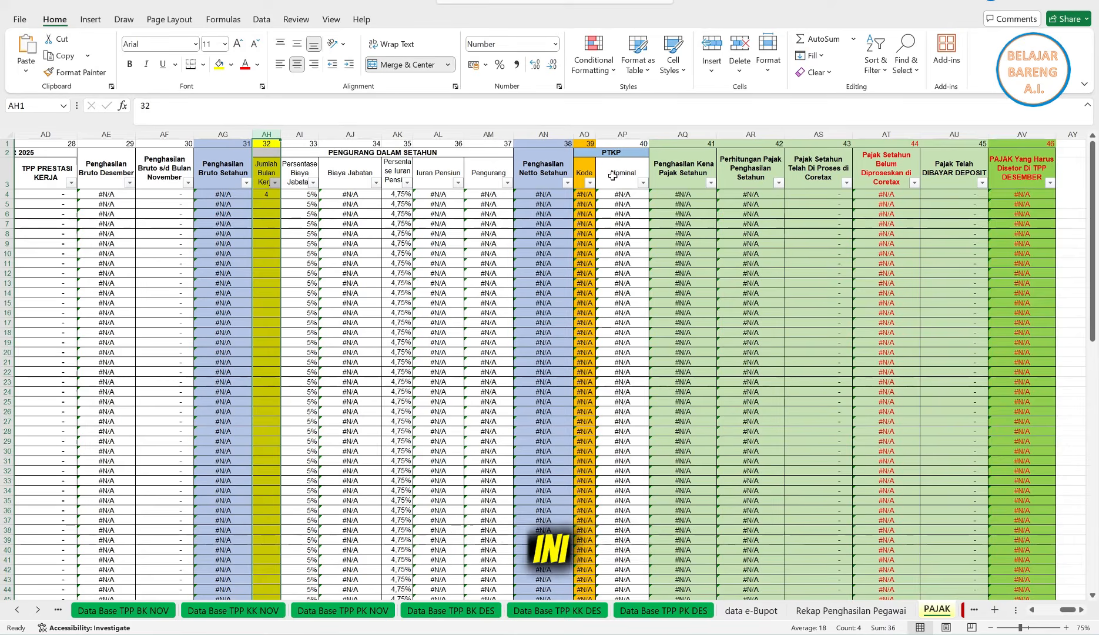
left_click(585, 134)
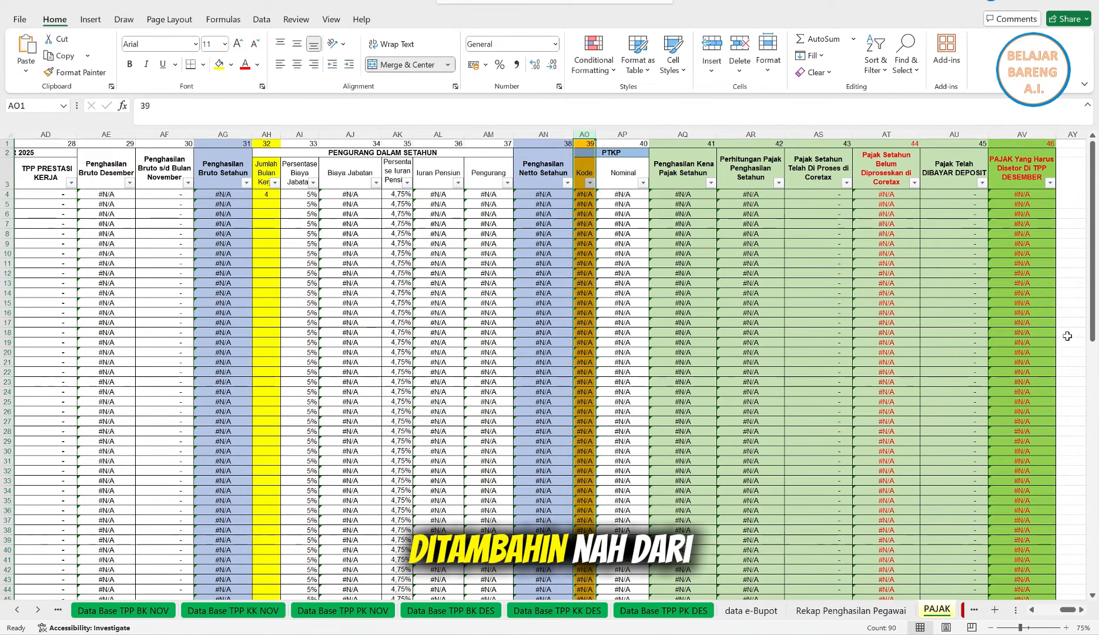
Step: Inspect the row 4 formulas for Penghasilan Kena Pajak Setahun, Perhitungan Pajak Penghasilan Setahun and Pajak Setahun Telah Di Proses di Coretax
left_click(663, 174)
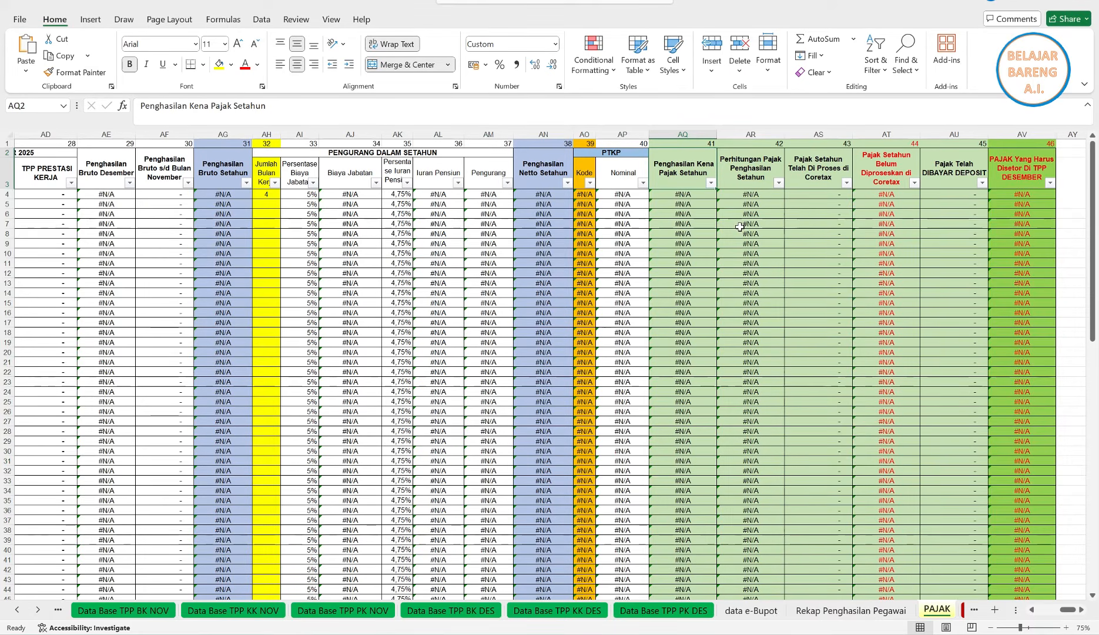
left_click(691, 195)
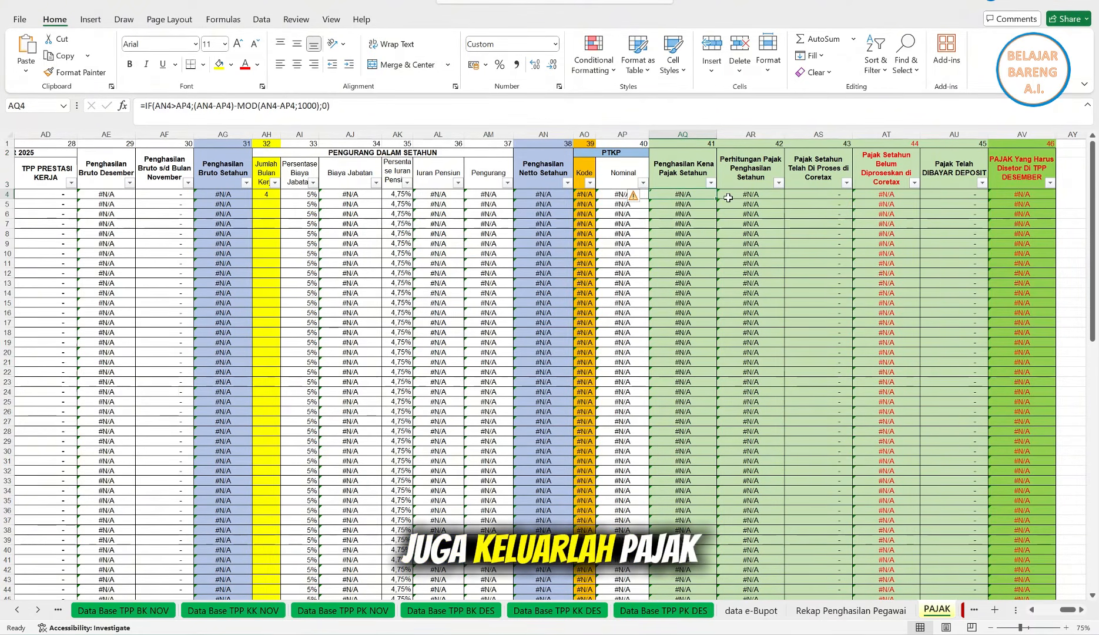
left_click(768, 198)
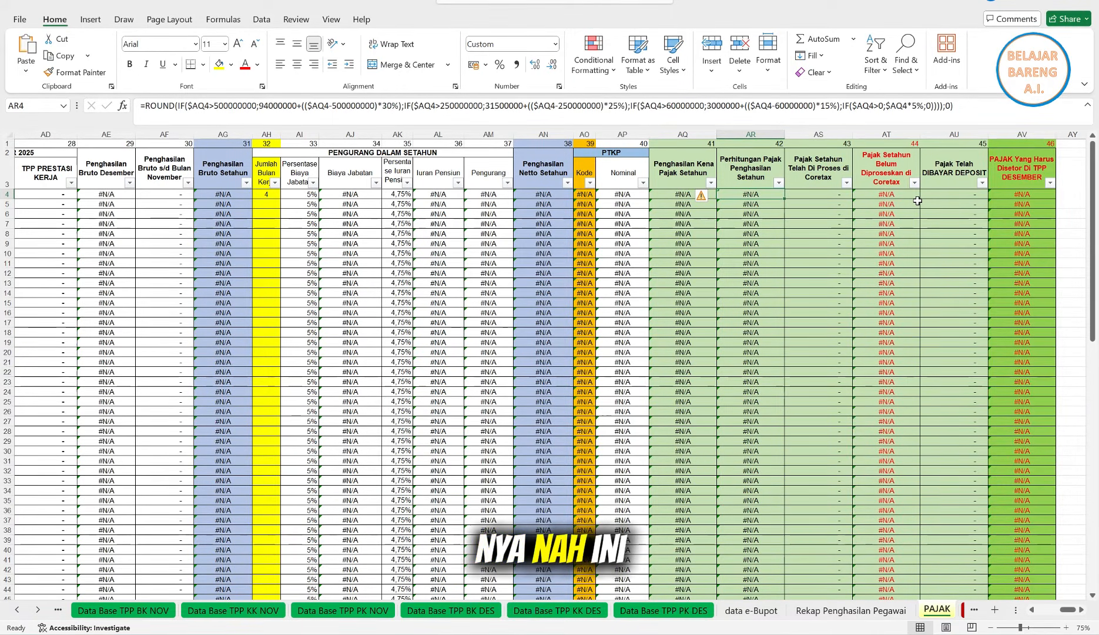
left_click(829, 194)
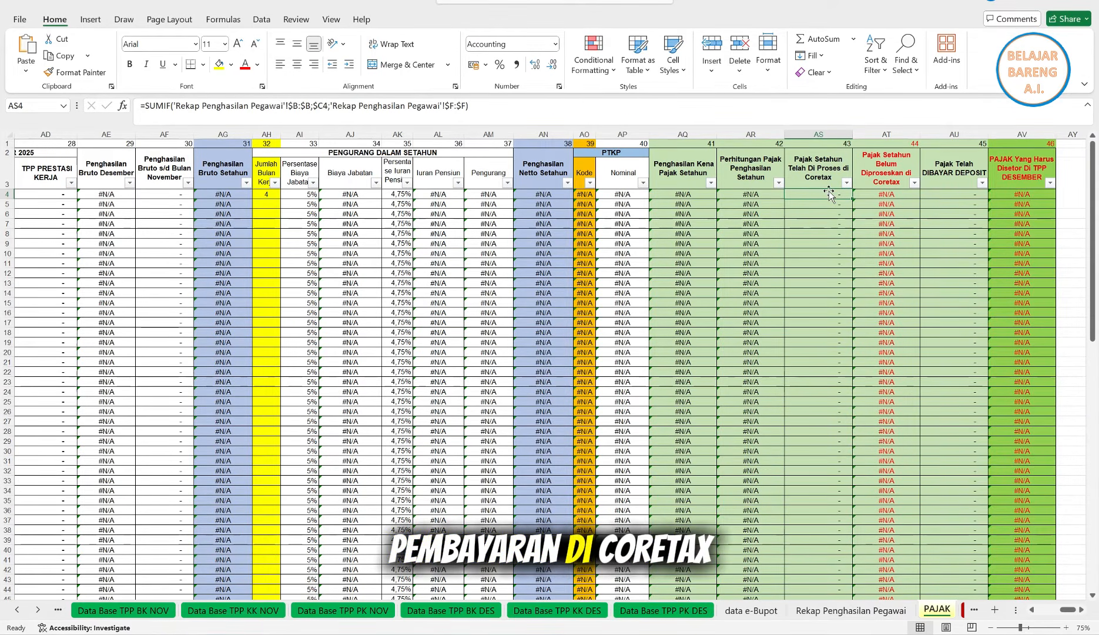
Step: Highlight the processed-tax, calculated-tax and taxable-income columns in turn, and recheck the Perhitungan Pajak Penghasilan Setahun formula in row 4
left_click(821, 133)
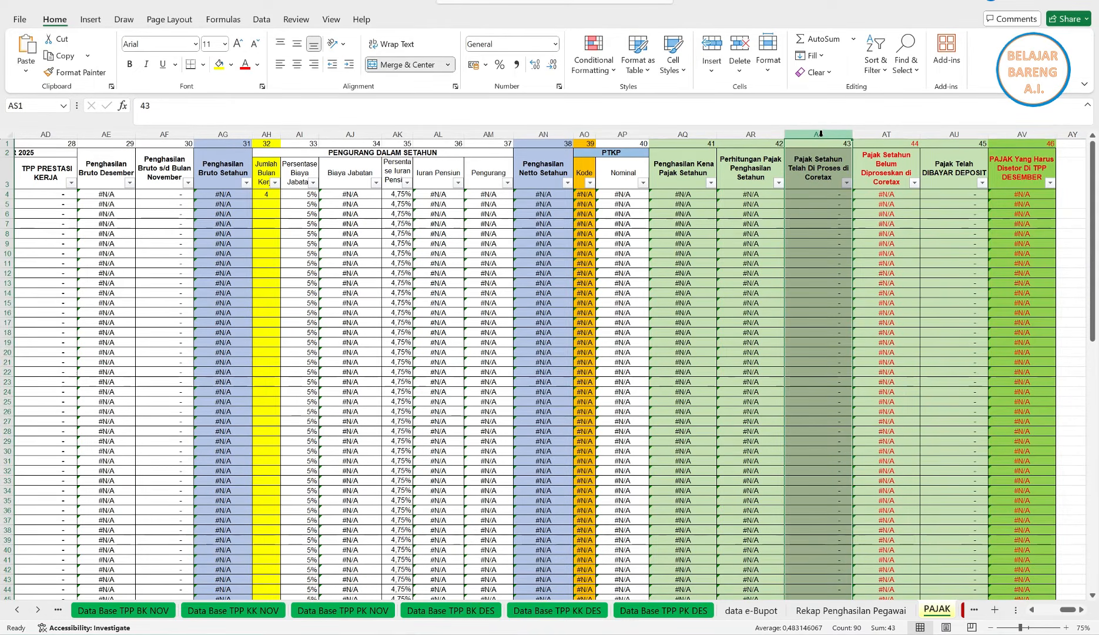
left_click(753, 134)
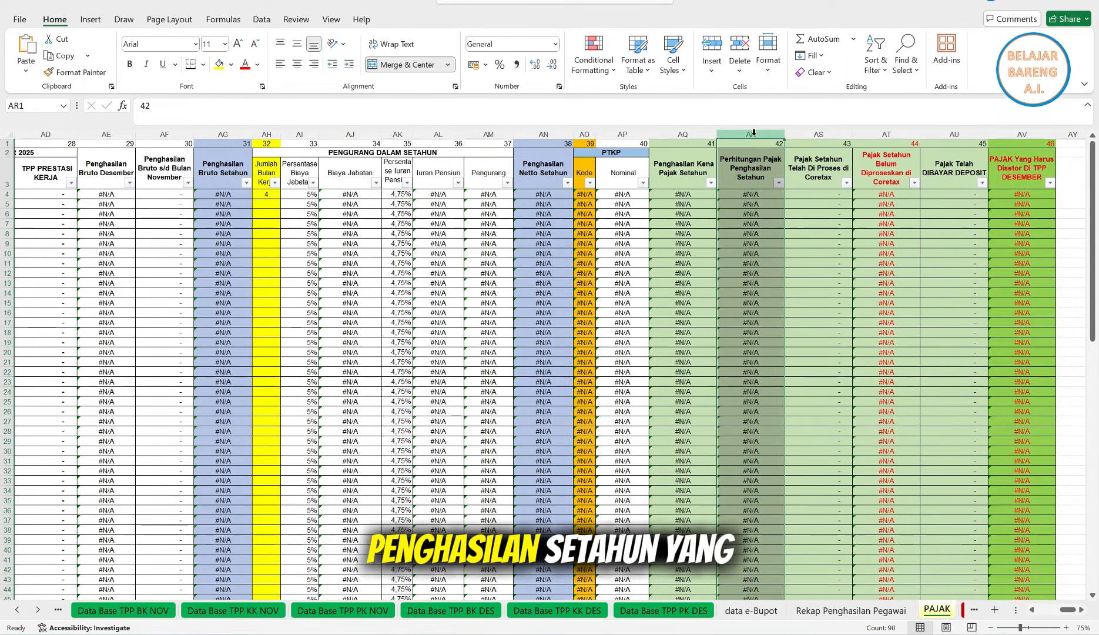
left_click(676, 134)
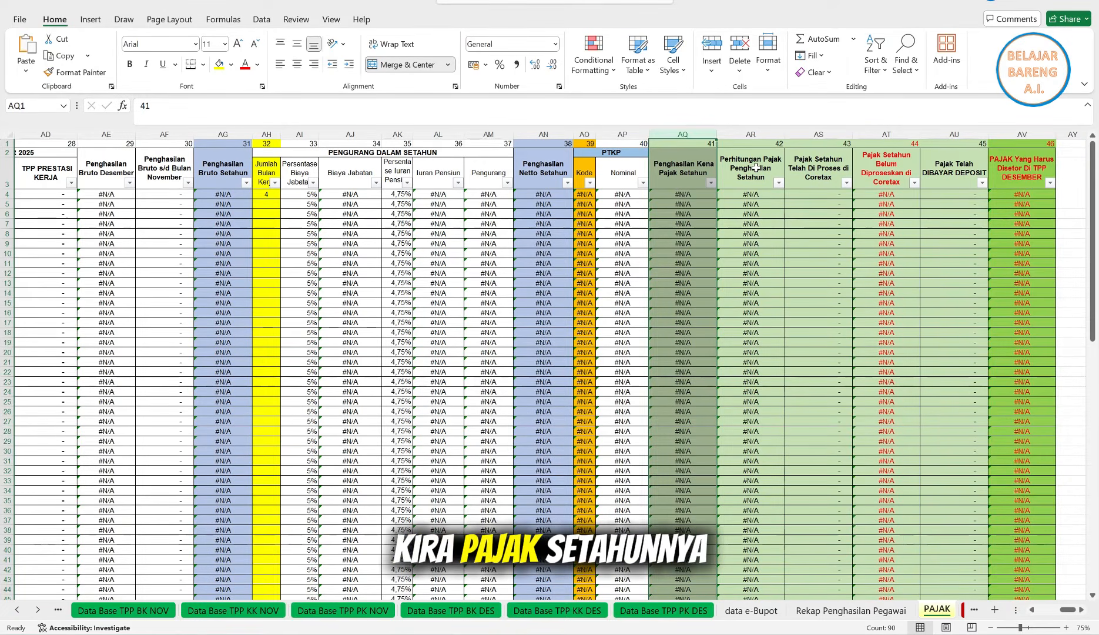
left_click(757, 127)
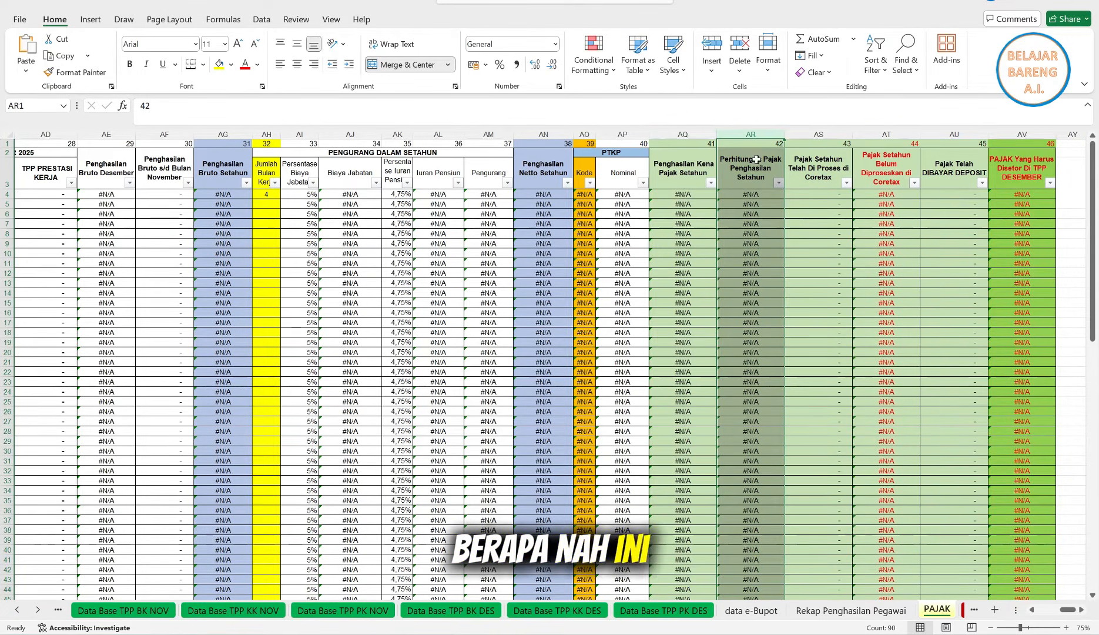
left_click(753, 194)
left_click(751, 134)
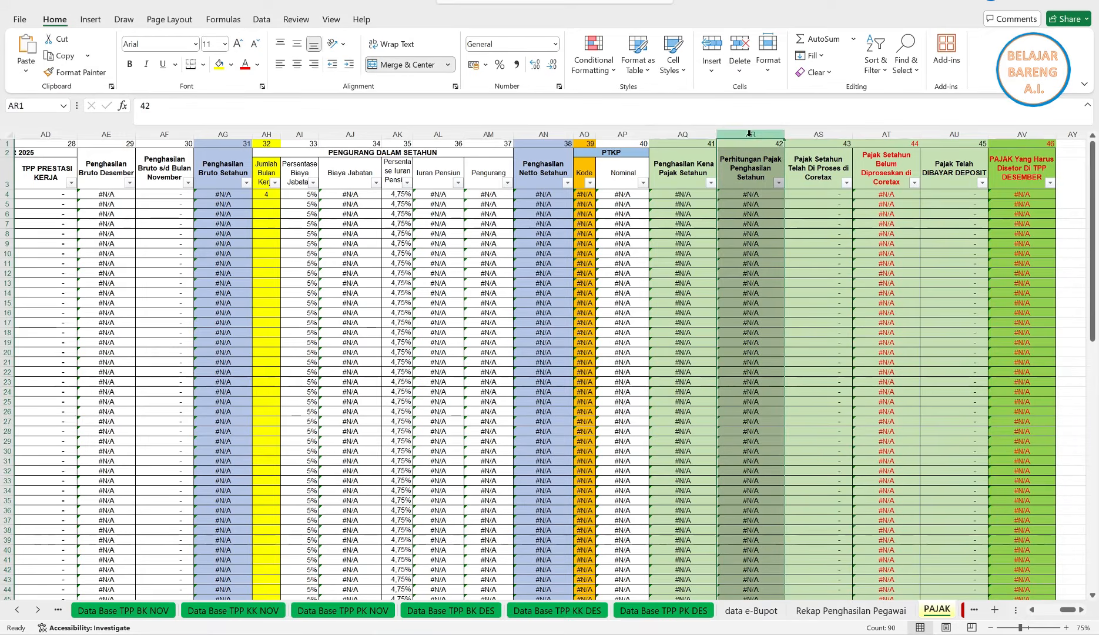
left_click(762, 194)
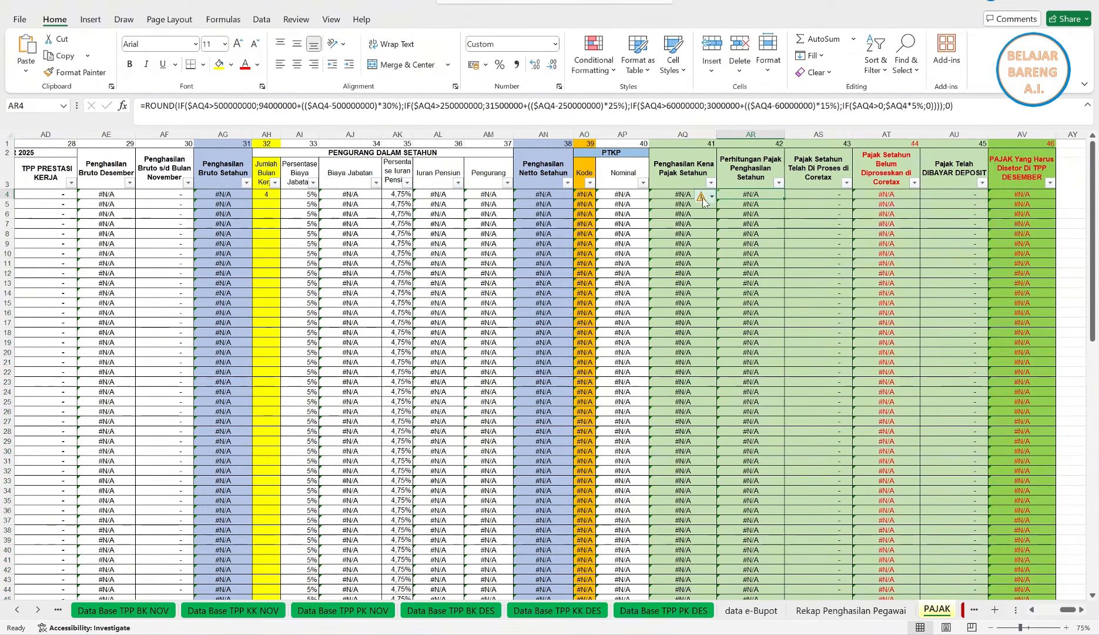
Step: Inspect the row 4 formulas and highlight the columns for Pajak Setahun Telah Di Proses and Belum Diproseskan di Coretax
left_click(821, 195)
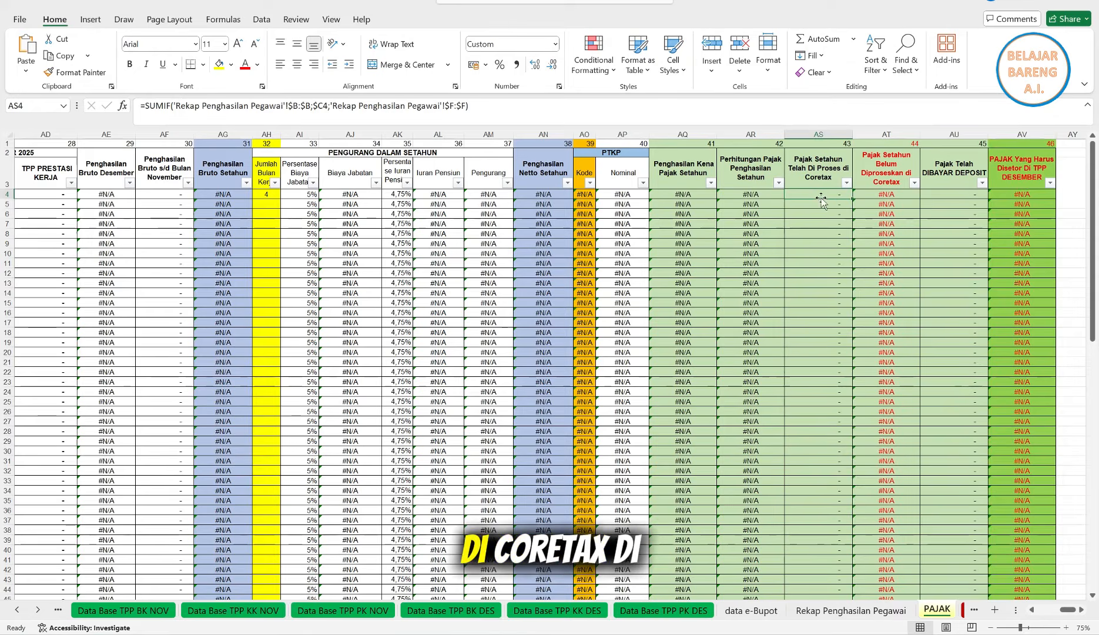
left_click(819, 133)
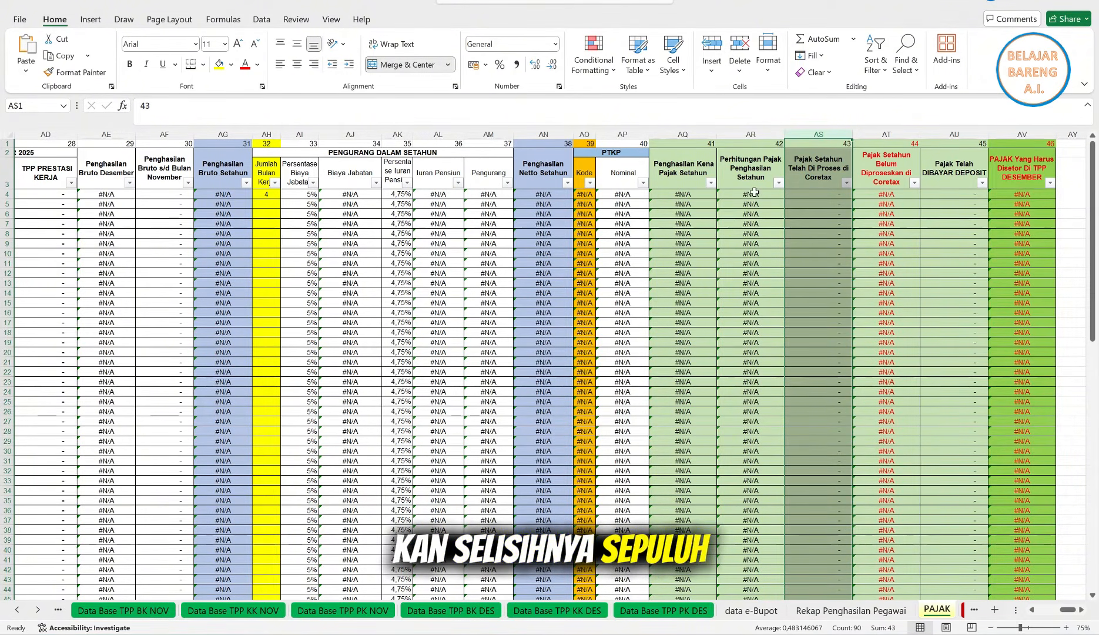
left_click(884, 196)
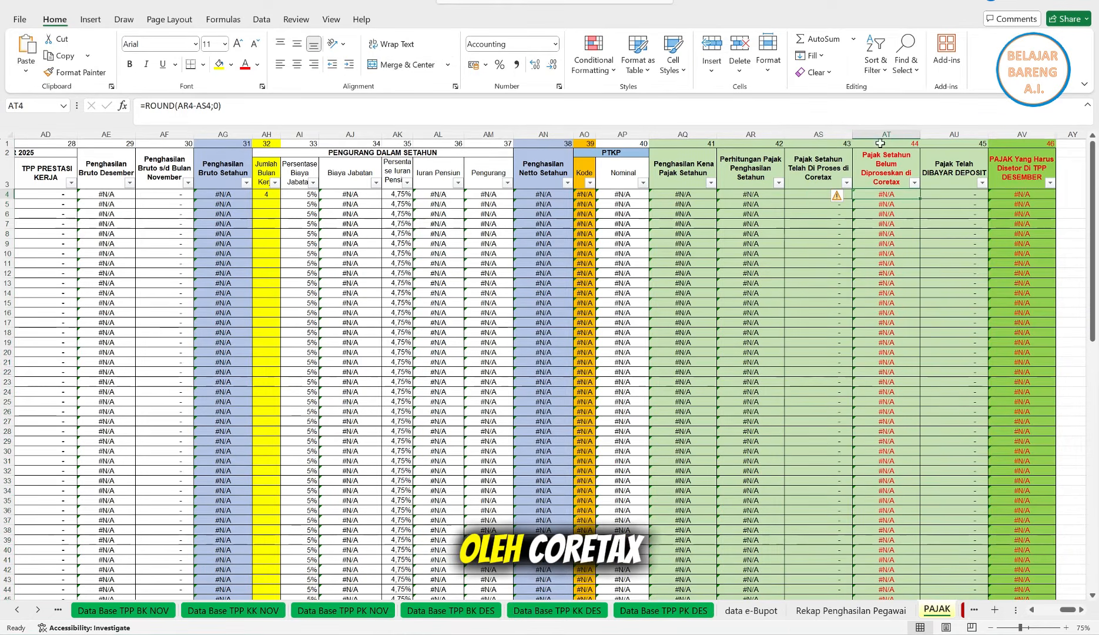
left_click(882, 135)
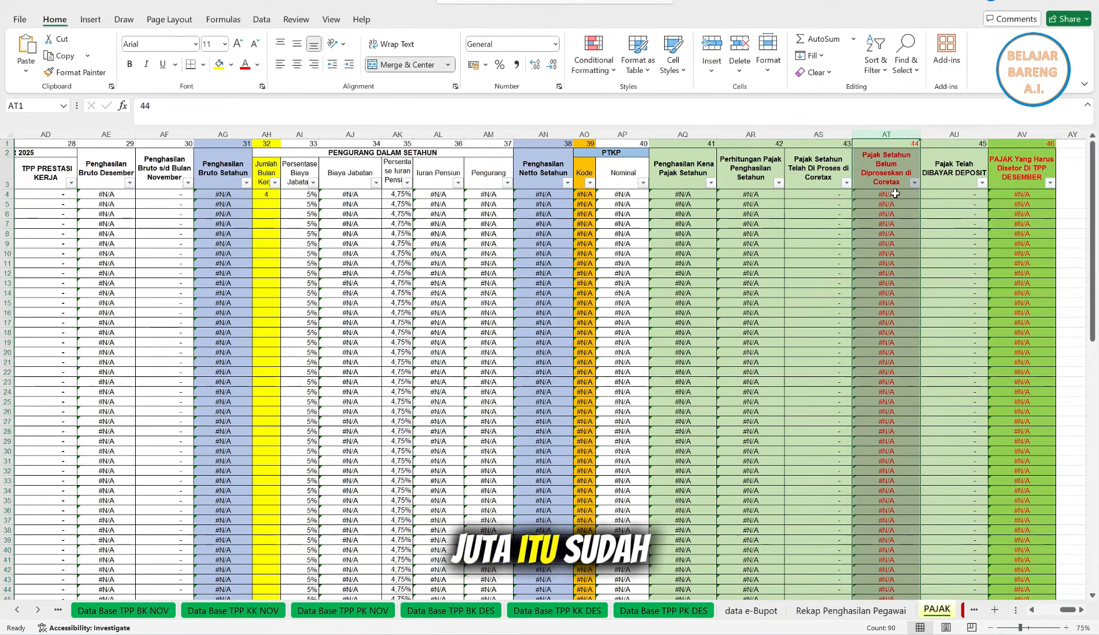
Step: Trace the Pajak Telah DIBAYAR DEPOSIT formula in row 4 to the Total pajak Deposit column of Rekap Penghasilan Pegawai, and return to PAJAK
left_click(957, 195)
left_click(954, 138)
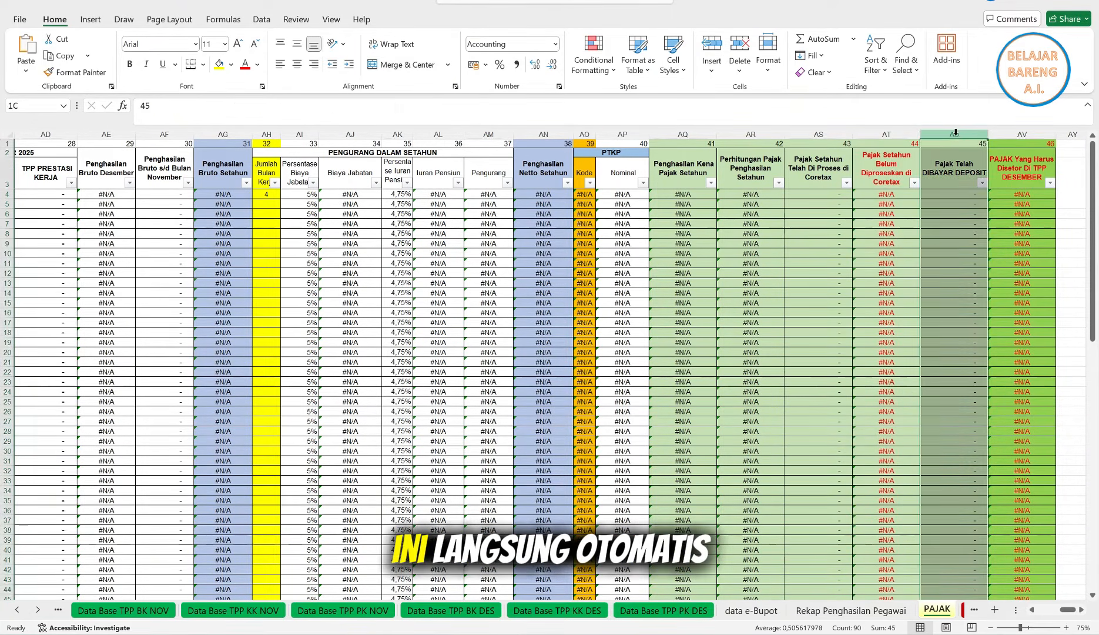
left_click(949, 197)
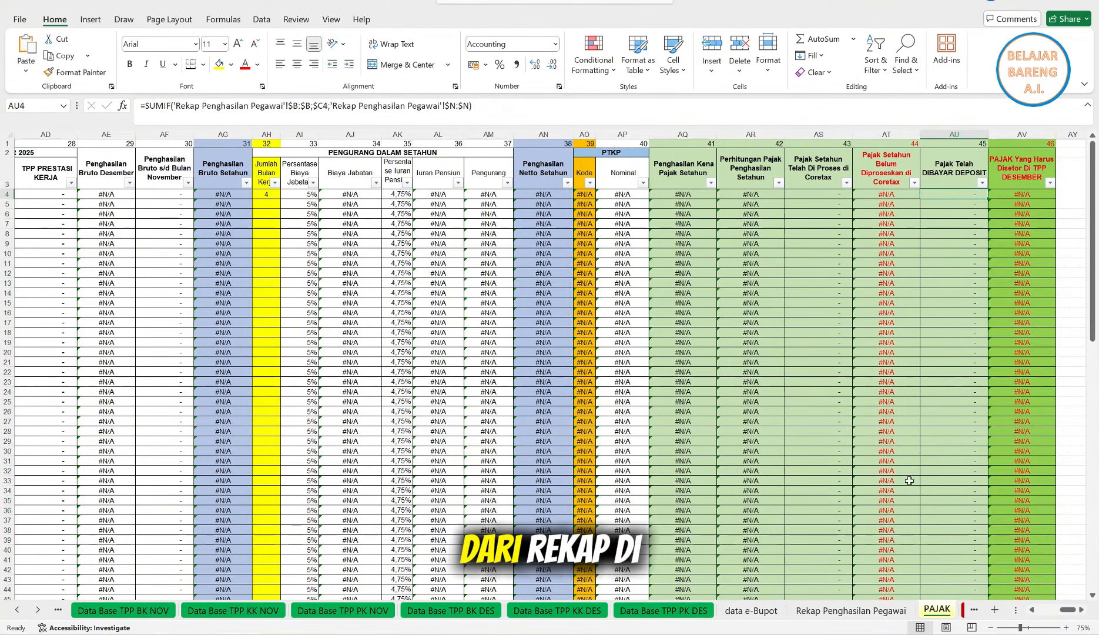
left_click(852, 610)
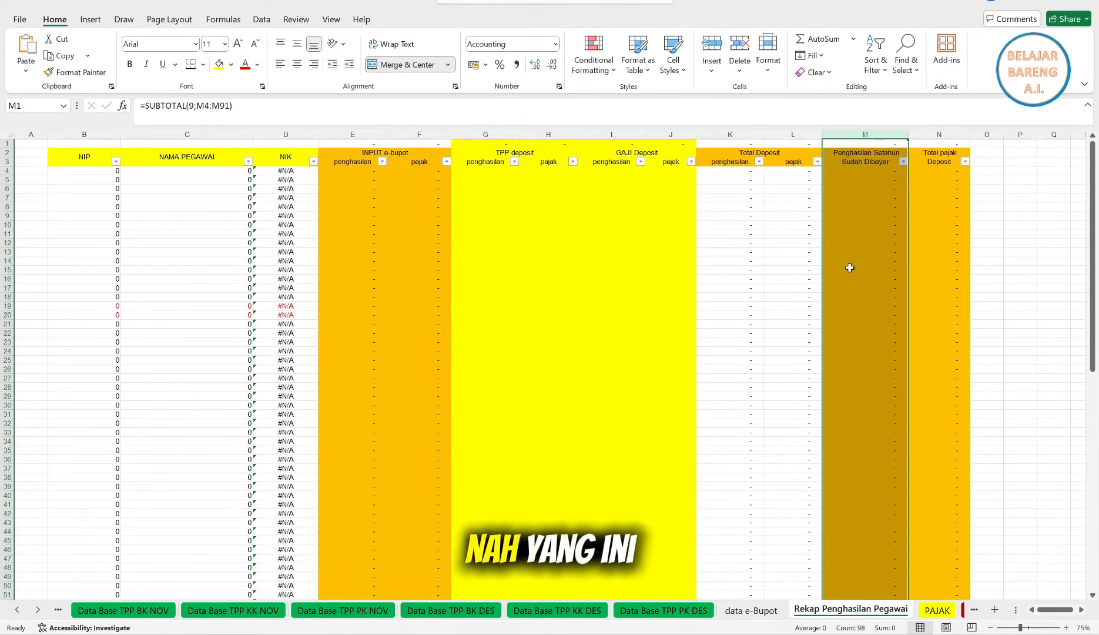
left_click(937, 134)
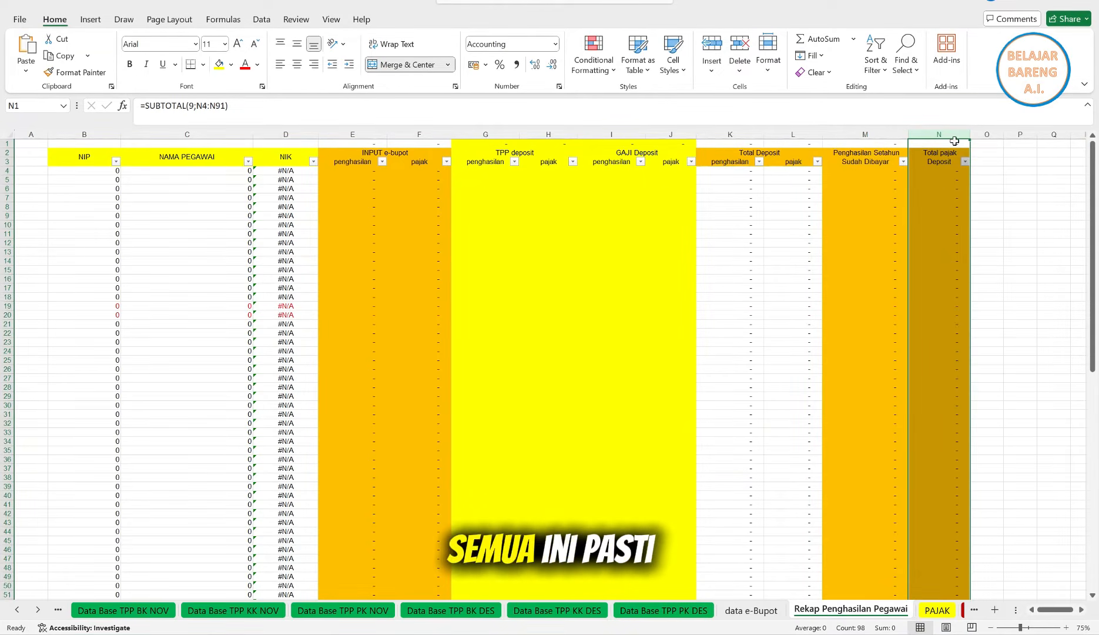
left_click(936, 610)
left_click(927, 148)
key("ctrl+shift+Down")
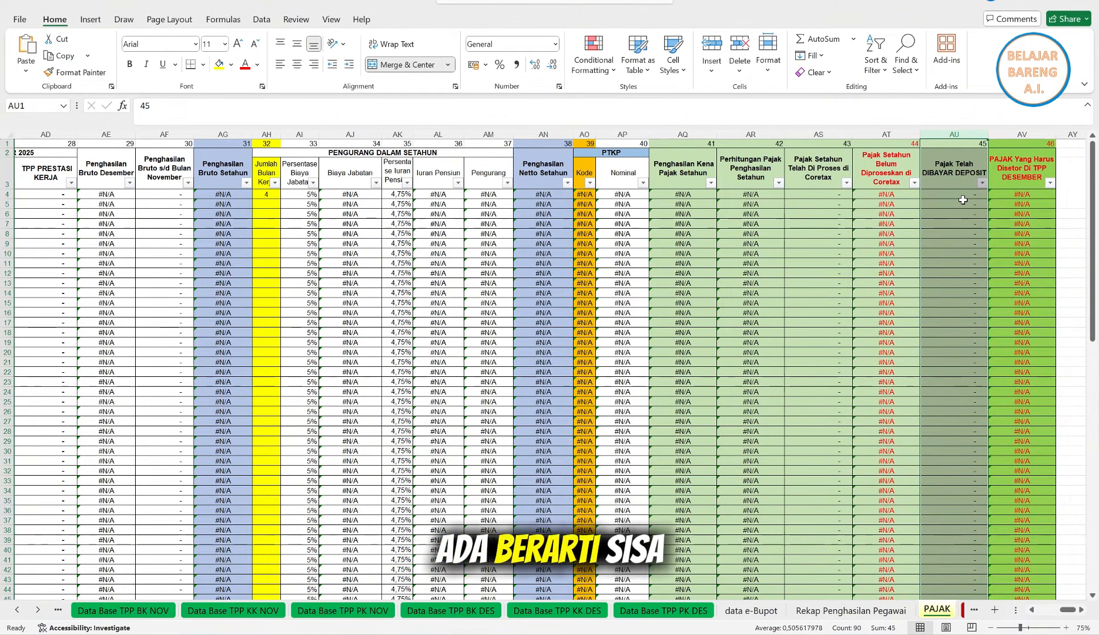
Step: Highlight the PAJAK Yang Harus Disetor Di TPP DESEMBER column, inspect its row 4 formula and check its total row
left_click(1030, 192)
left_click(1025, 132)
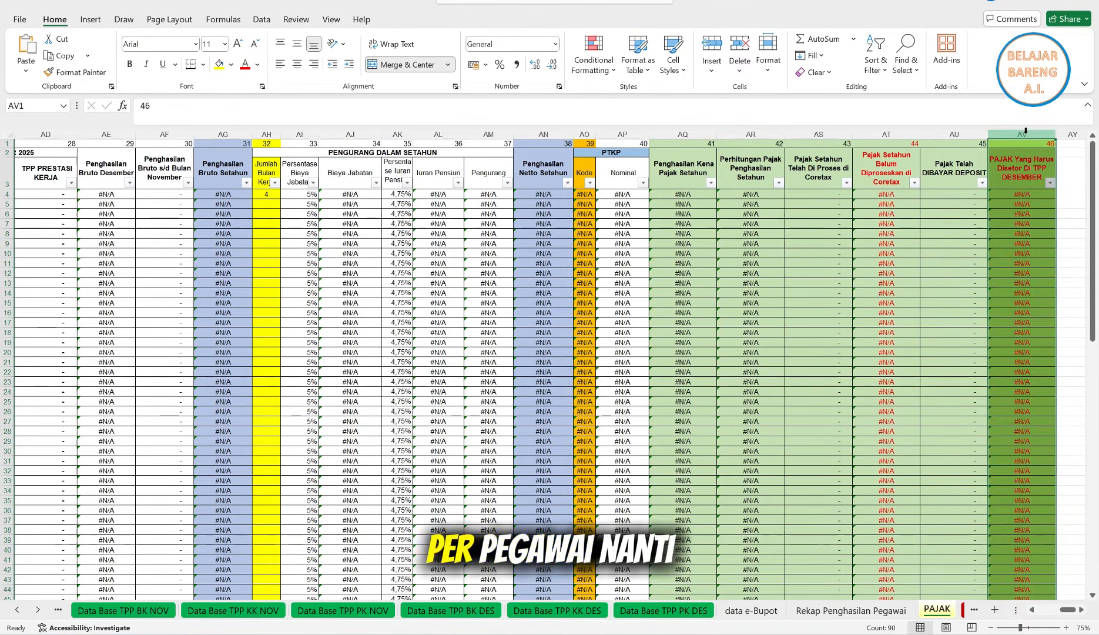
left_click(1018, 191)
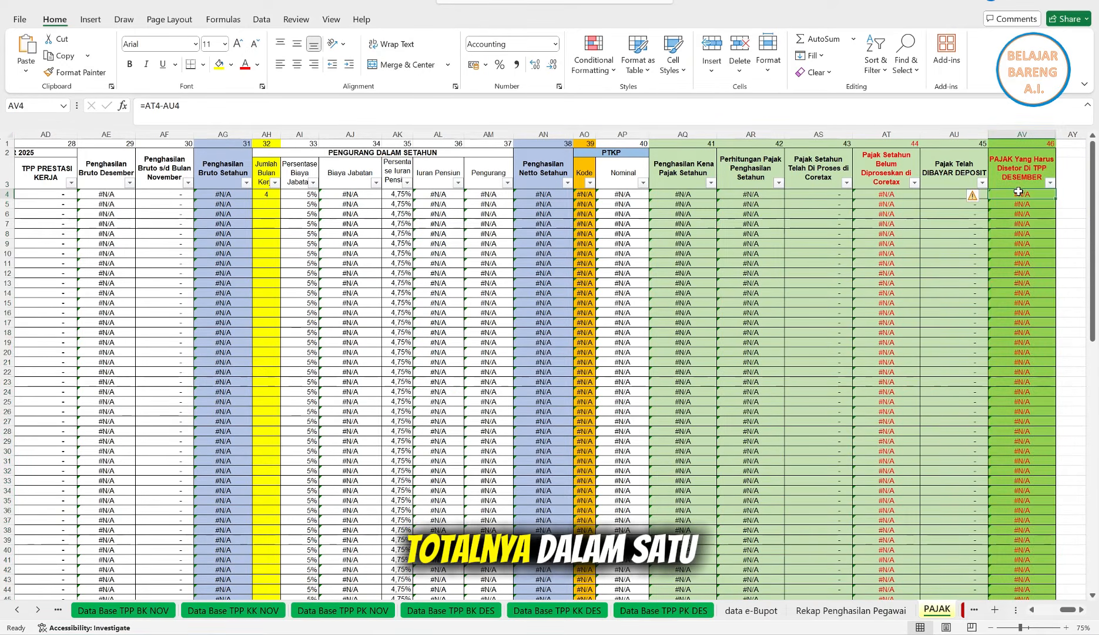
scroll(1019, 191, "down", 20)
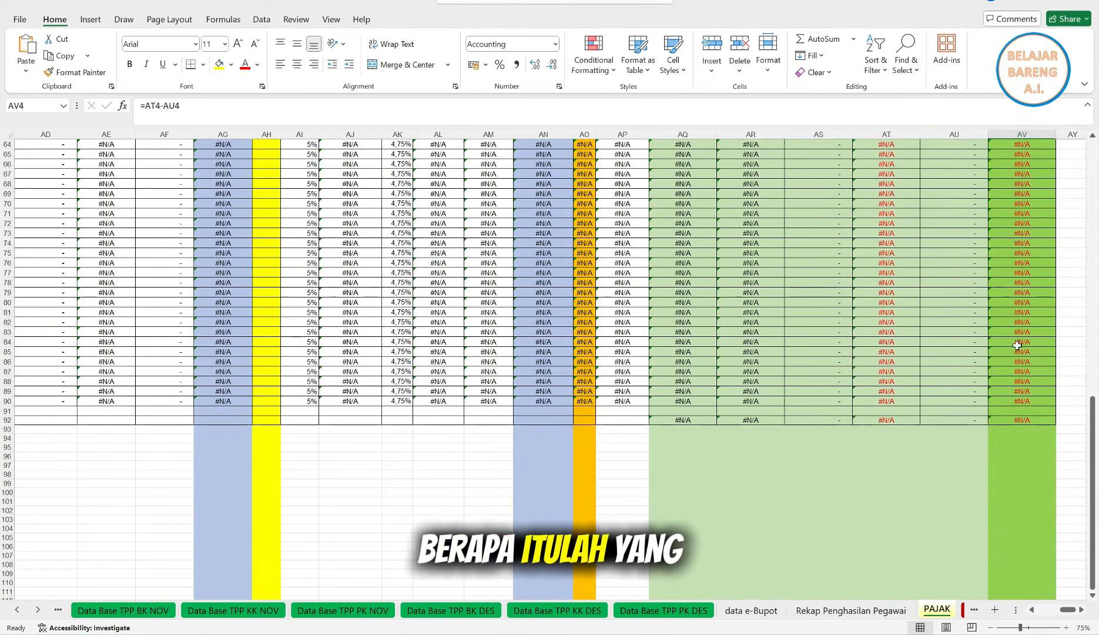
scroll(1023, 423, "up", 7)
scroll(1023, 422, "up", 13)
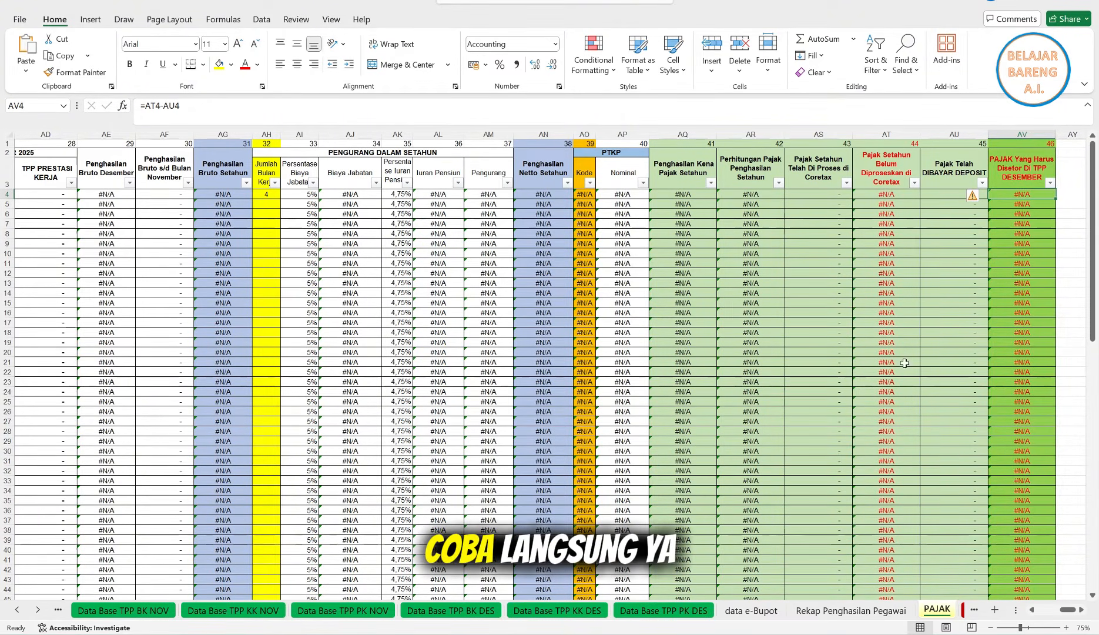
Step: On the DAFTAR sheet, inspect the first Perhitungan Pajak Penghasilan Setahun formula and highlight columns K to Q through IWP 1%
left_click(963, 611)
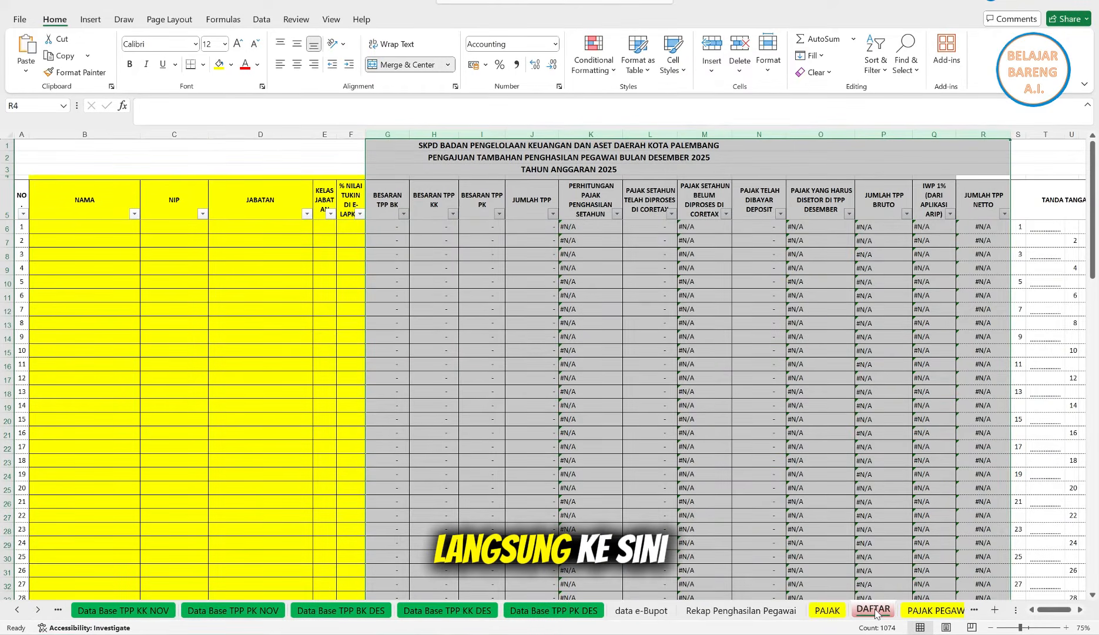
left_click(586, 227)
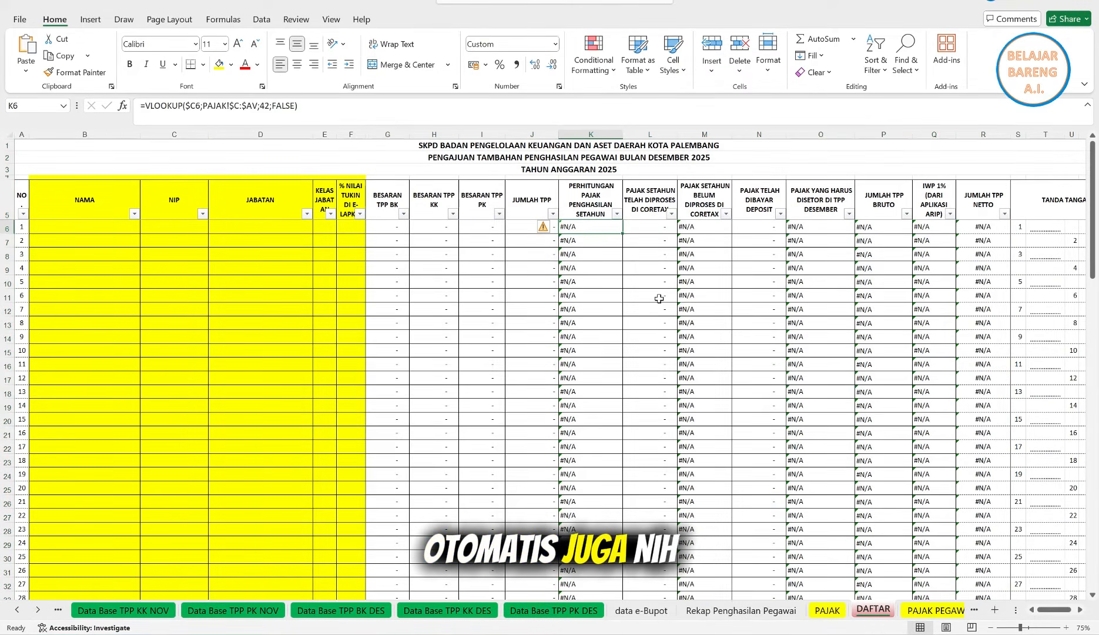
left_click_drag(590, 134, 897, 144)
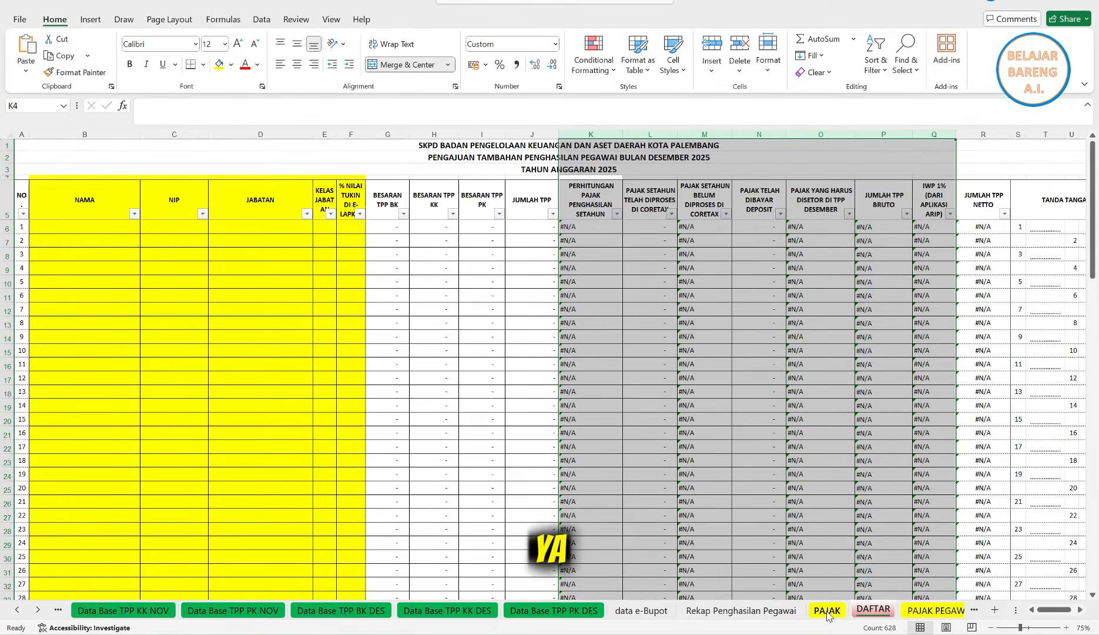
mouse_move(764, 634)
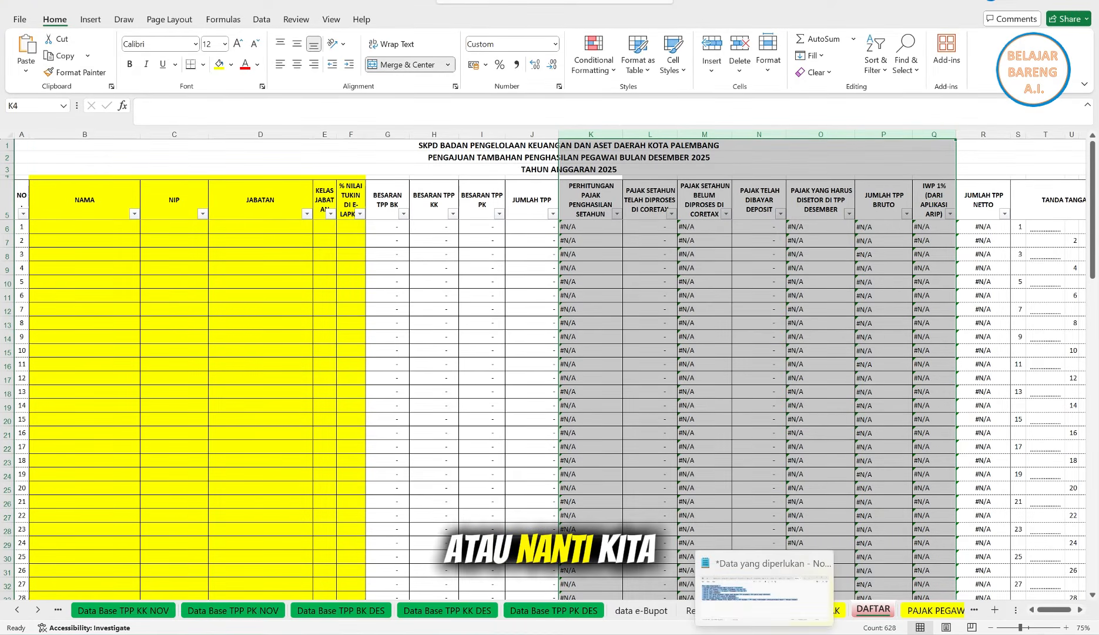